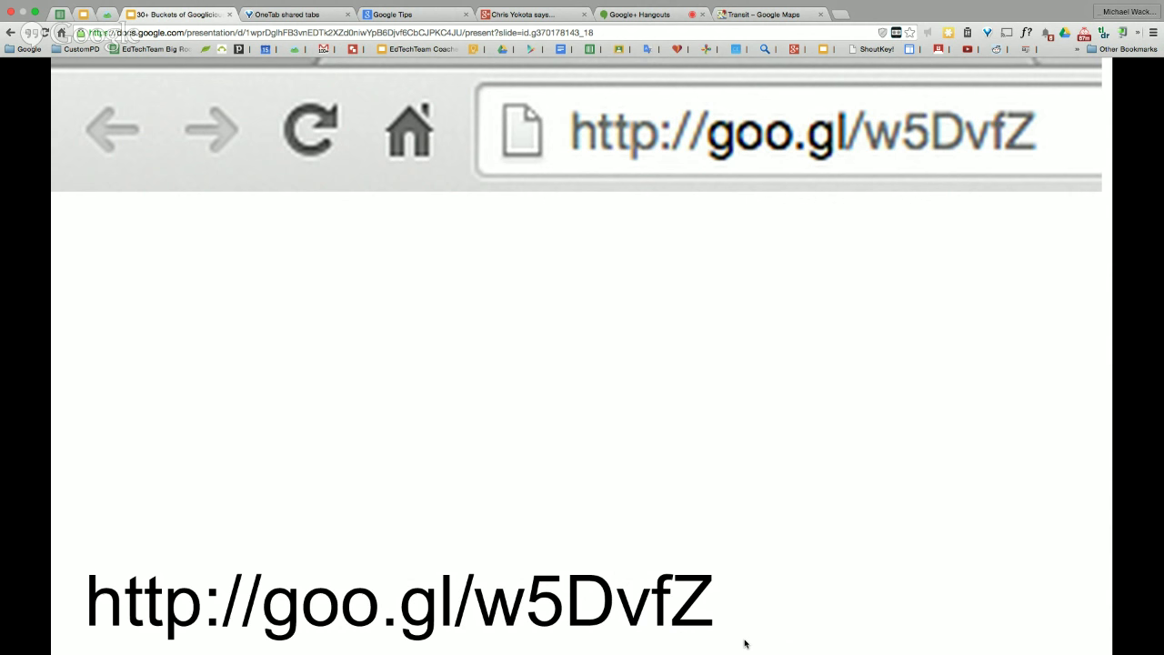
# - Advance the slideshow to the URL shortener slide, open its goo.gl link and enlarge the page to view the shortened URLs
pyautogui.press('Right')
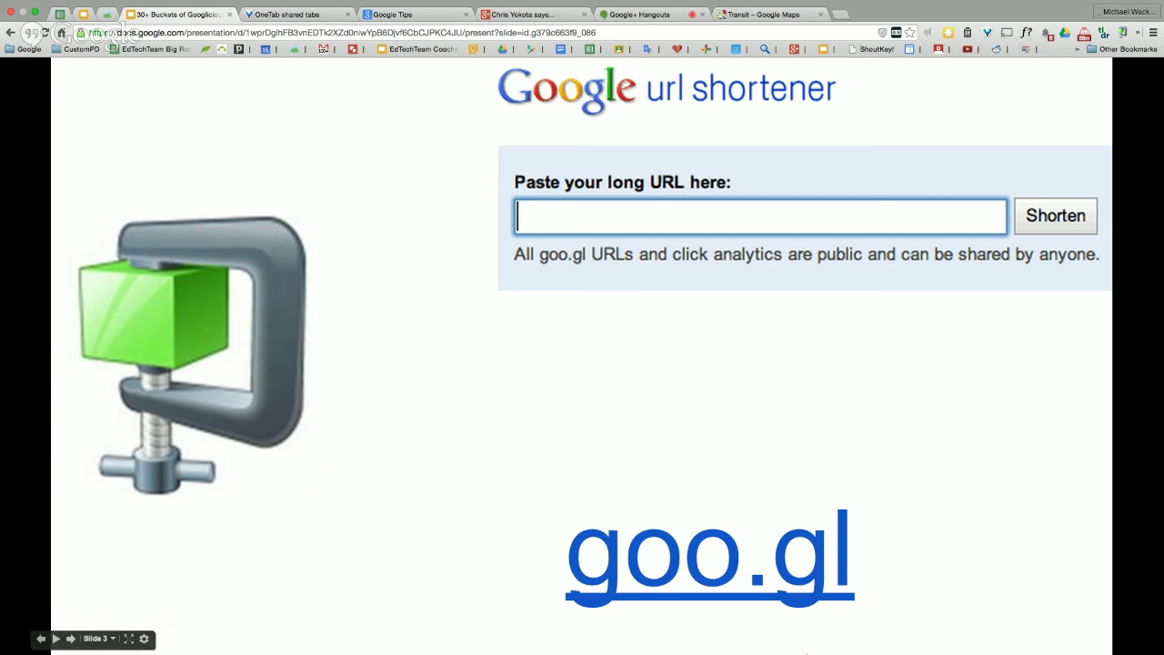
pyautogui.click(757, 576)
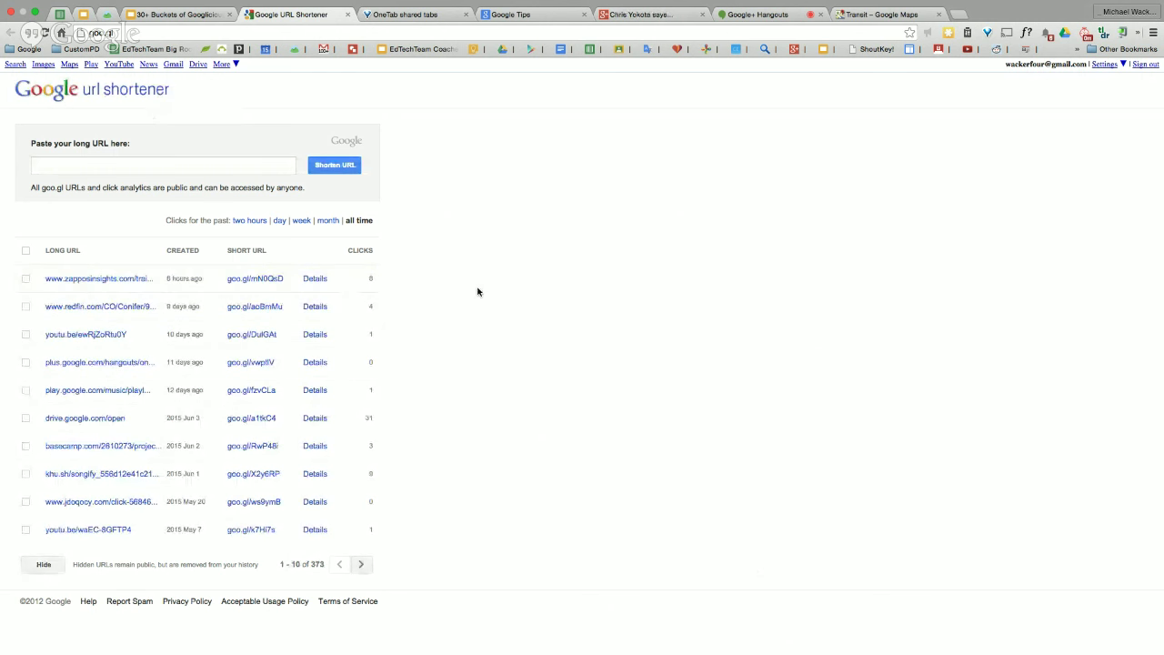
pyautogui.press('super+equal')
pyautogui.press('super+equal')
pyautogui.press('super+equal')
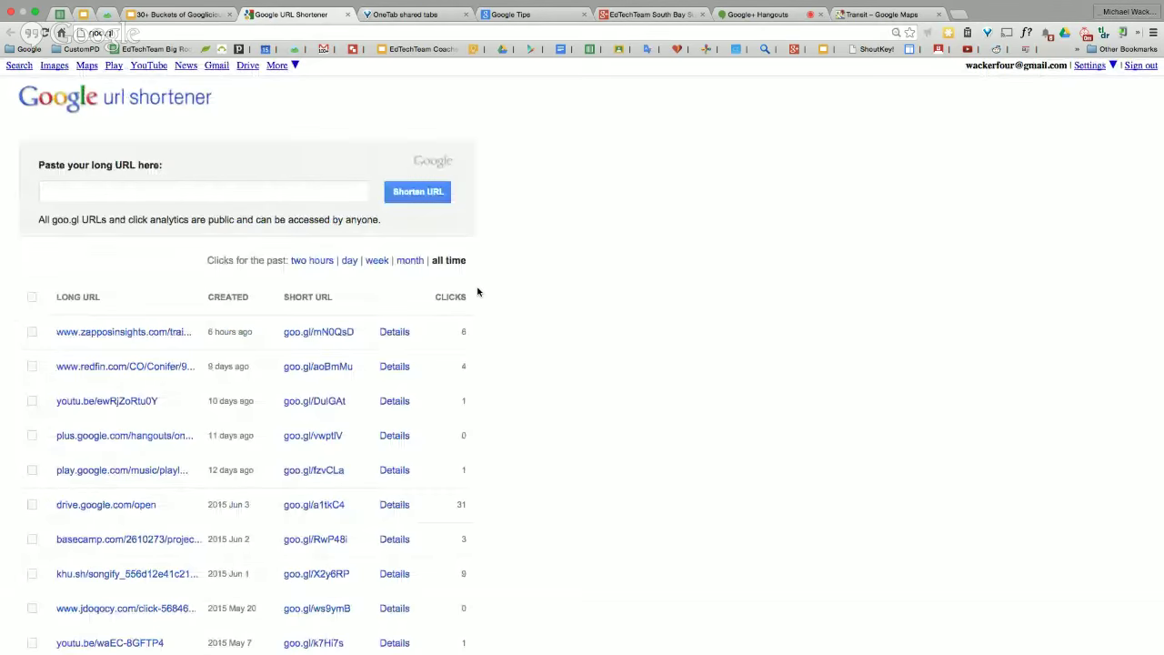
pyautogui.scroll(-5, 437, 391)
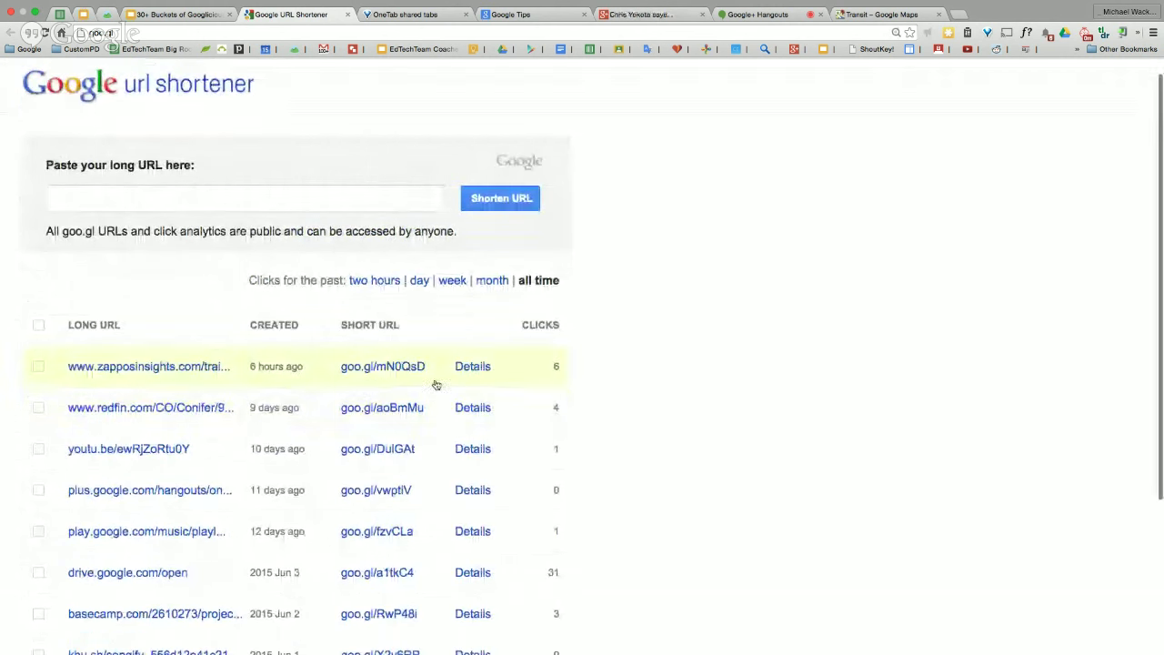
pyautogui.scroll(2, 354, 391)
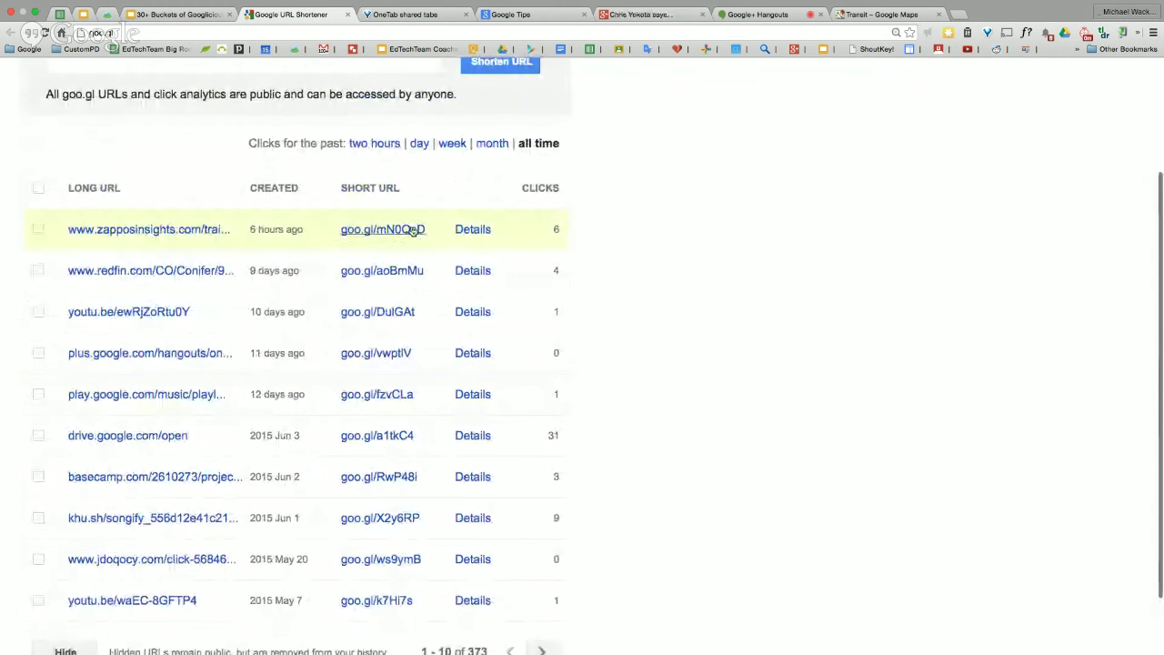
# - Open the details of the zapposinsights.com short link and review its click, referrer, browser and country analytics
pyautogui.click(473, 230)
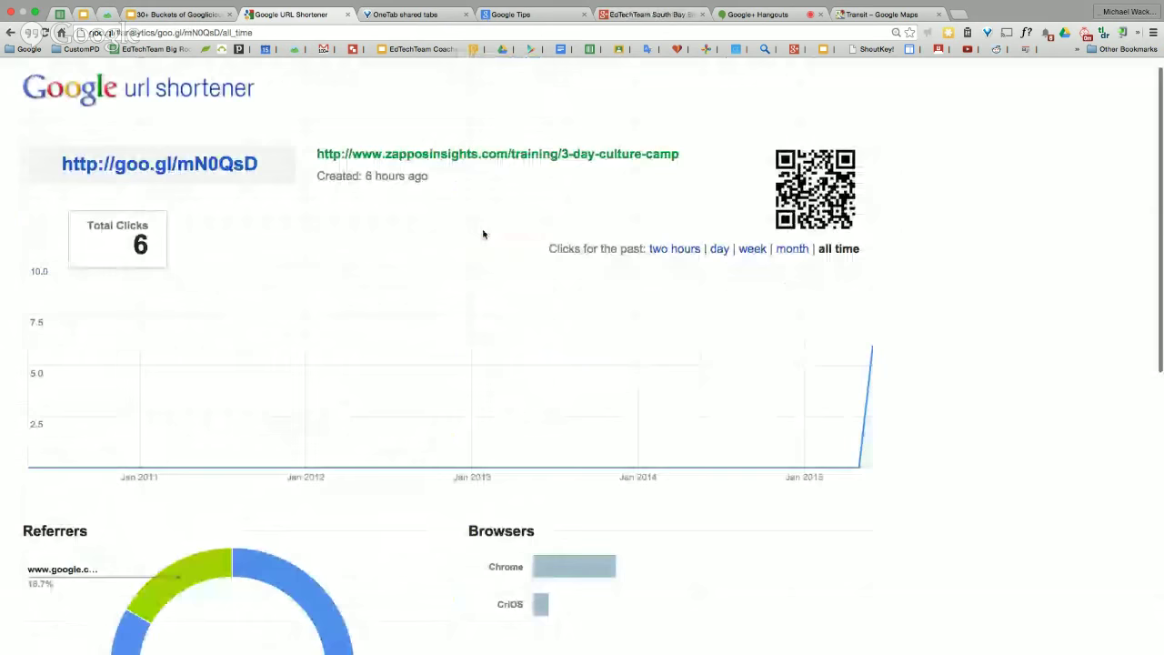
pyautogui.scroll(-4, 484, 235)
pyautogui.scroll(-5, 483, 234)
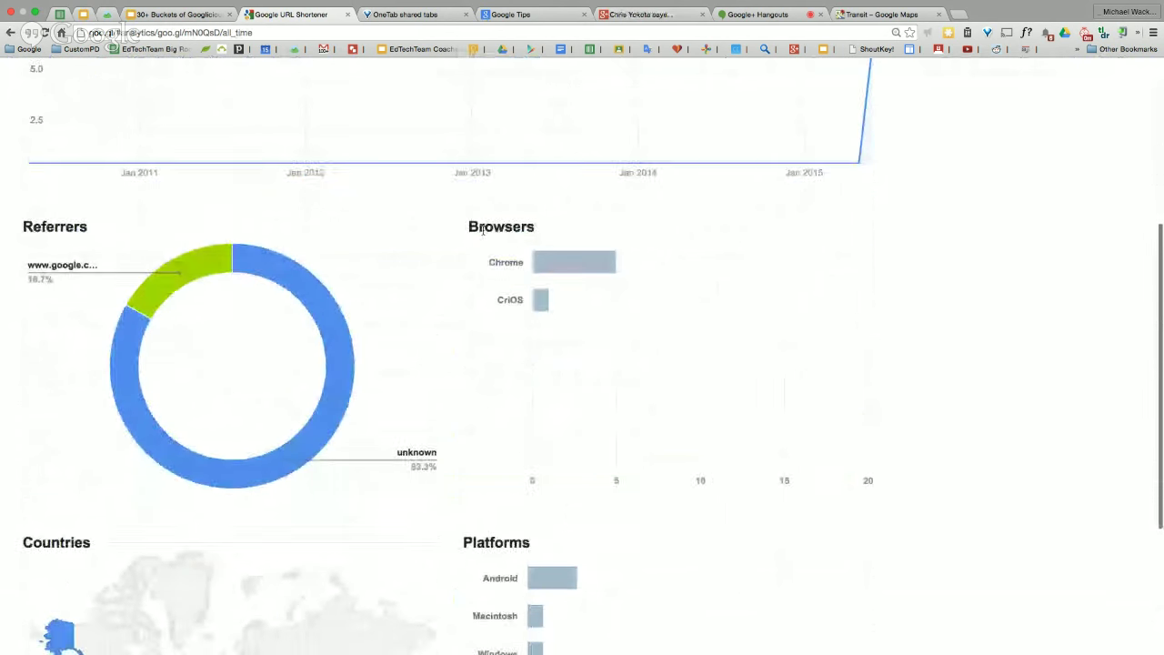
pyautogui.scroll(10, 483, 233)
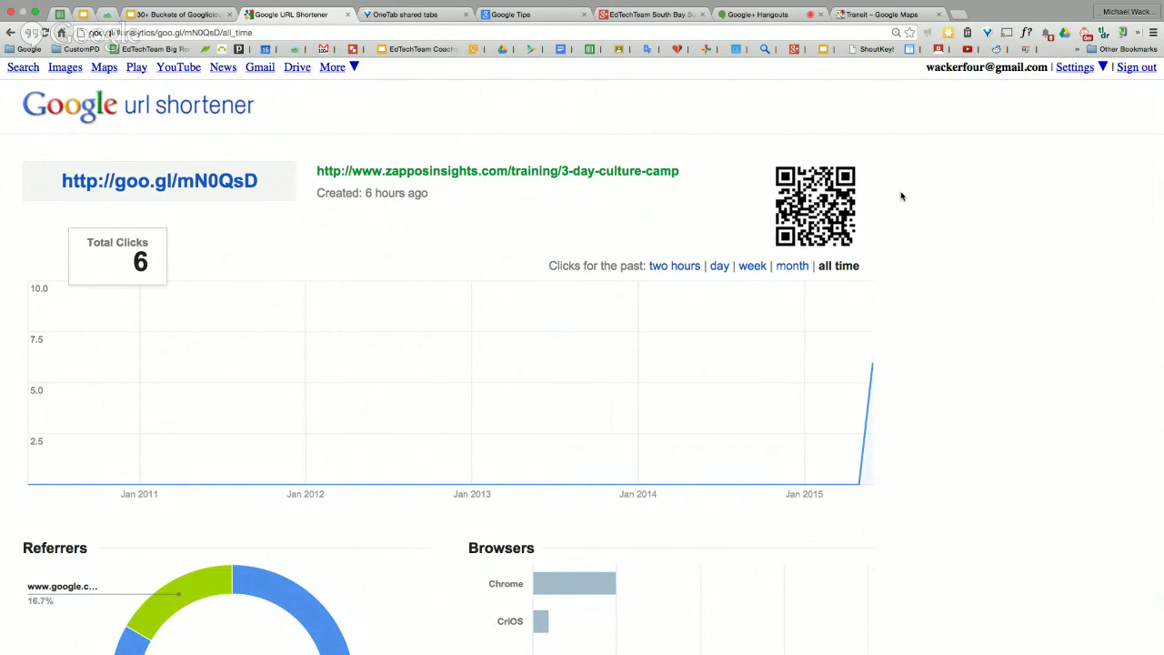
# - Return to the slideshow and advance through the "What's in it for me?" slide
pyautogui.click(195, 18)
pyautogui.press('Right')
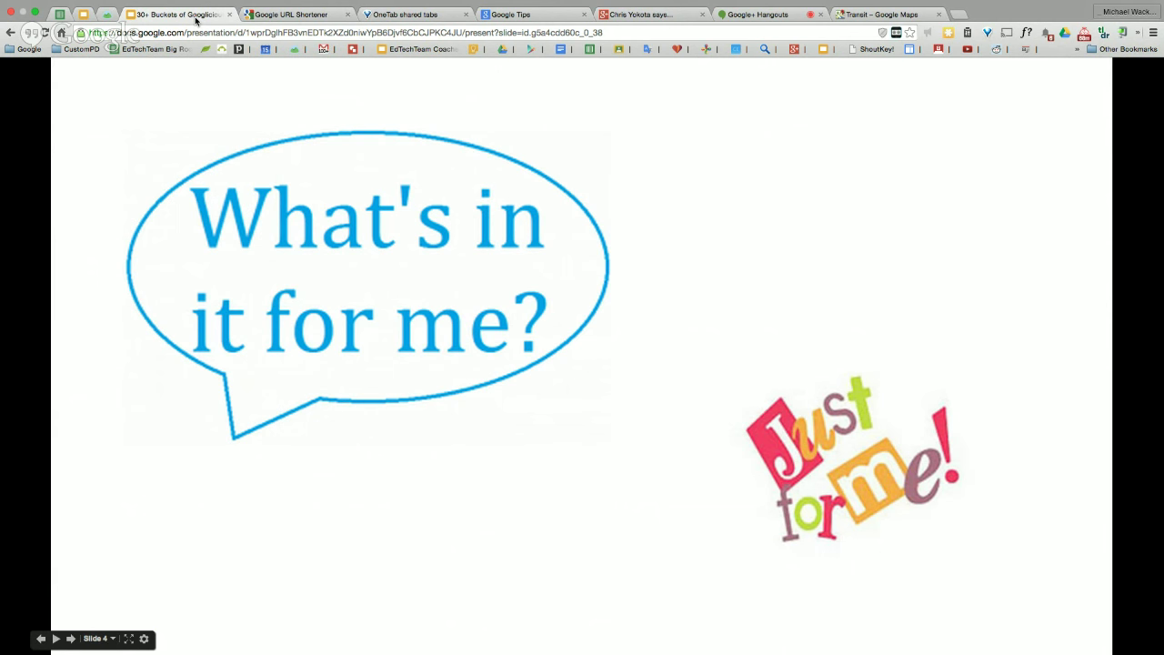
pyautogui.press('Right')
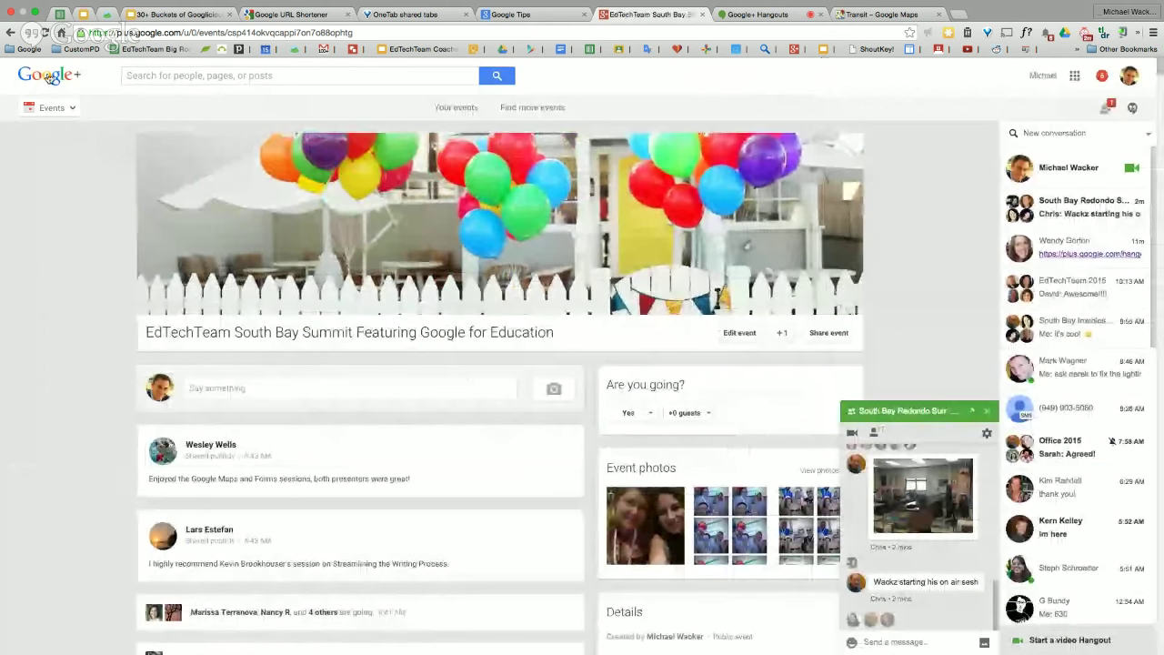
# - Start a new post from the Google+ home stream and browse the circles it can be shared with
pyautogui.click(50, 79)
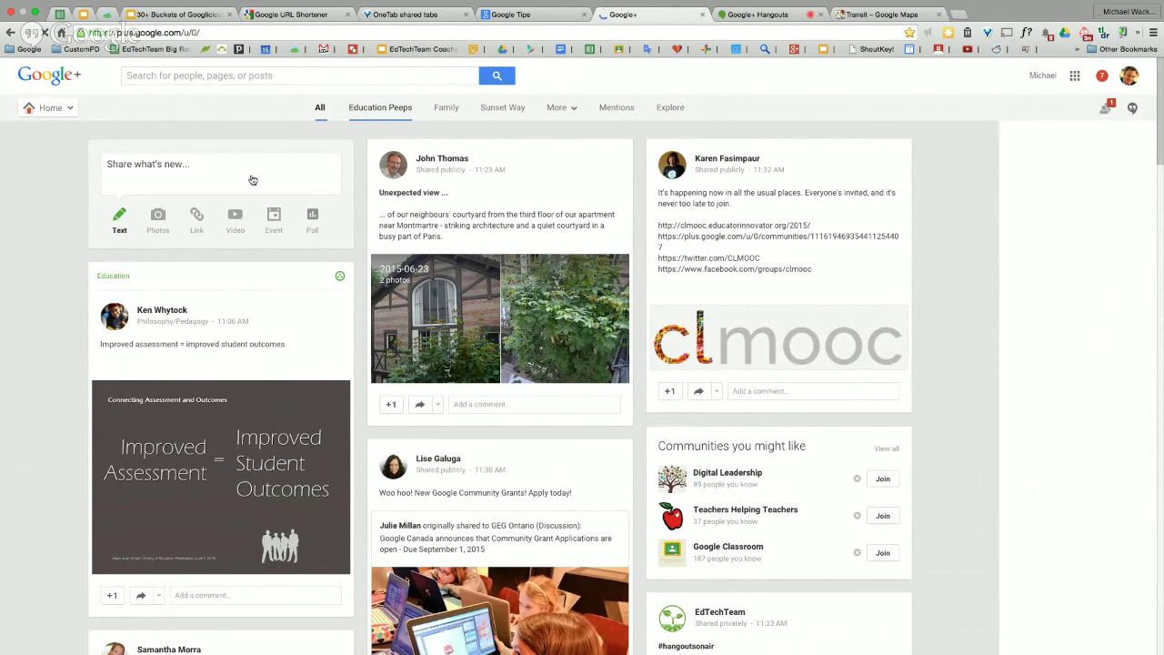
pyautogui.click(205, 171)
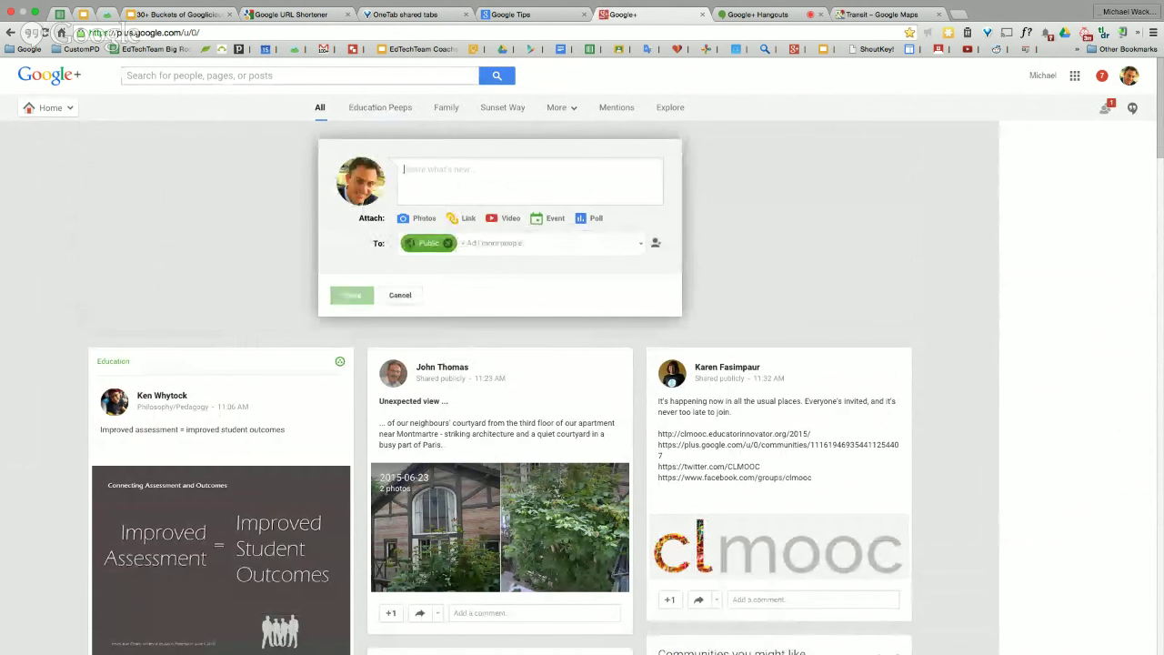
pyautogui.click(491, 243)
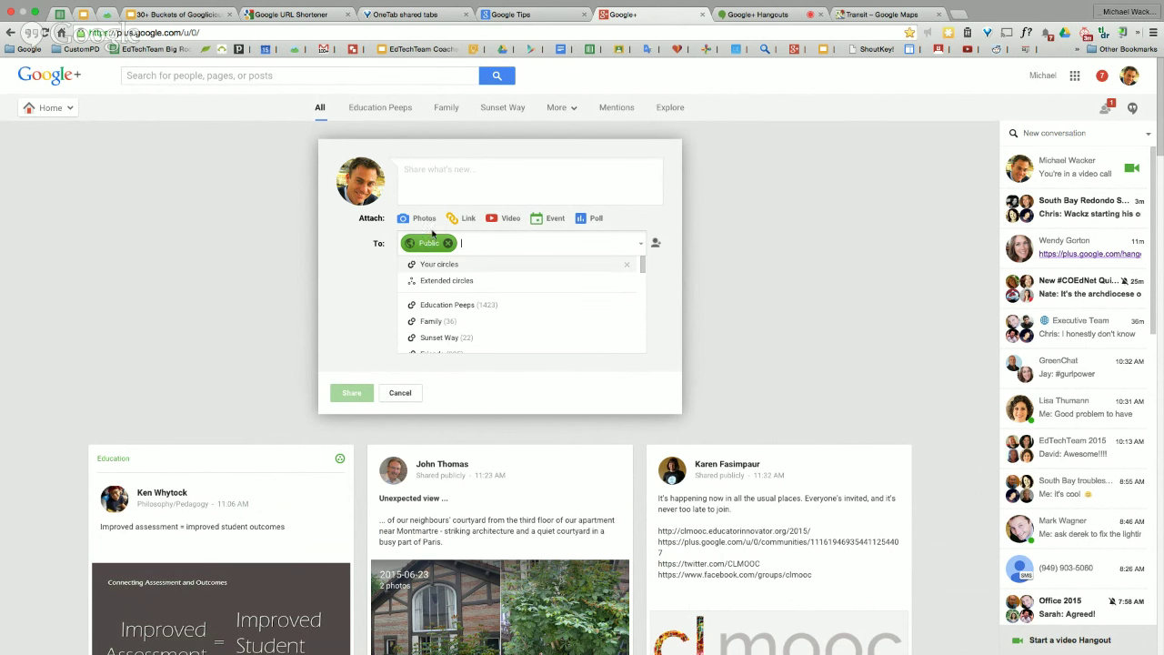
pyautogui.scroll(-3, 477, 330)
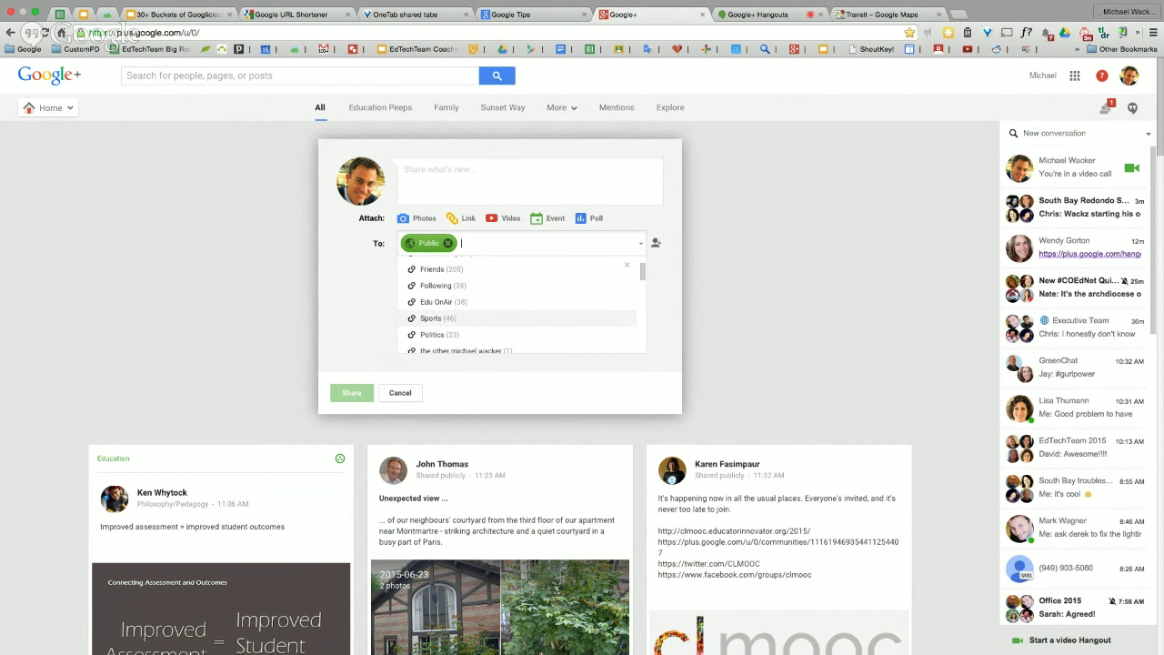
pyautogui.scroll(-3, 477, 326)
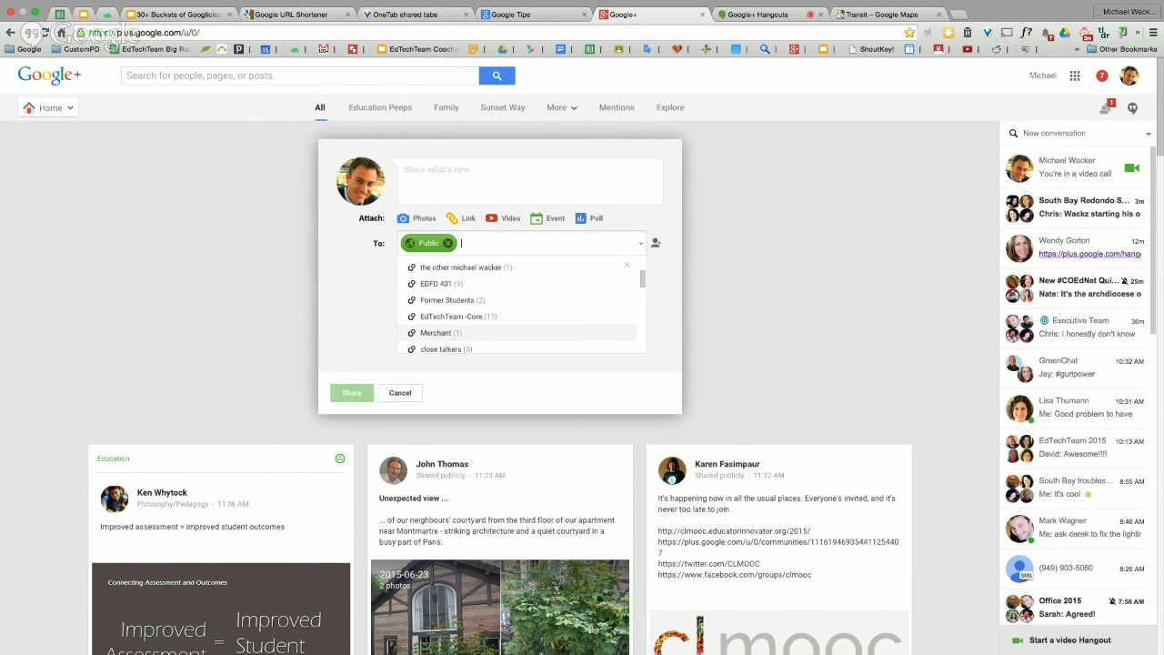
pyautogui.scroll(-2, 476, 319)
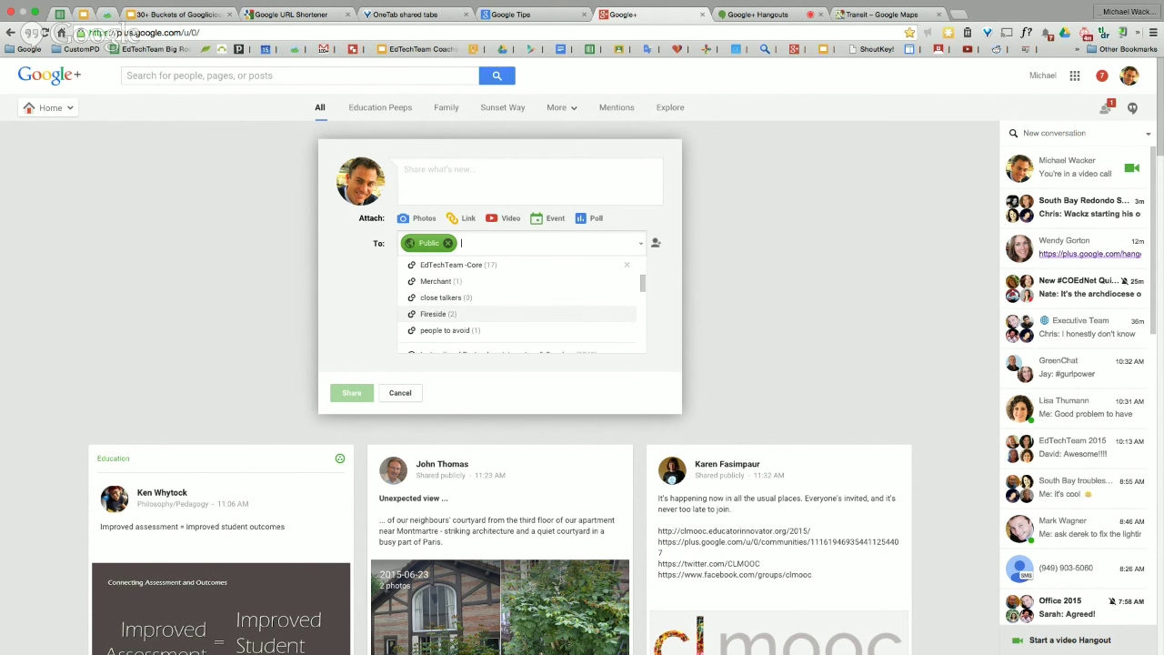
pyautogui.scroll(5, 477, 313)
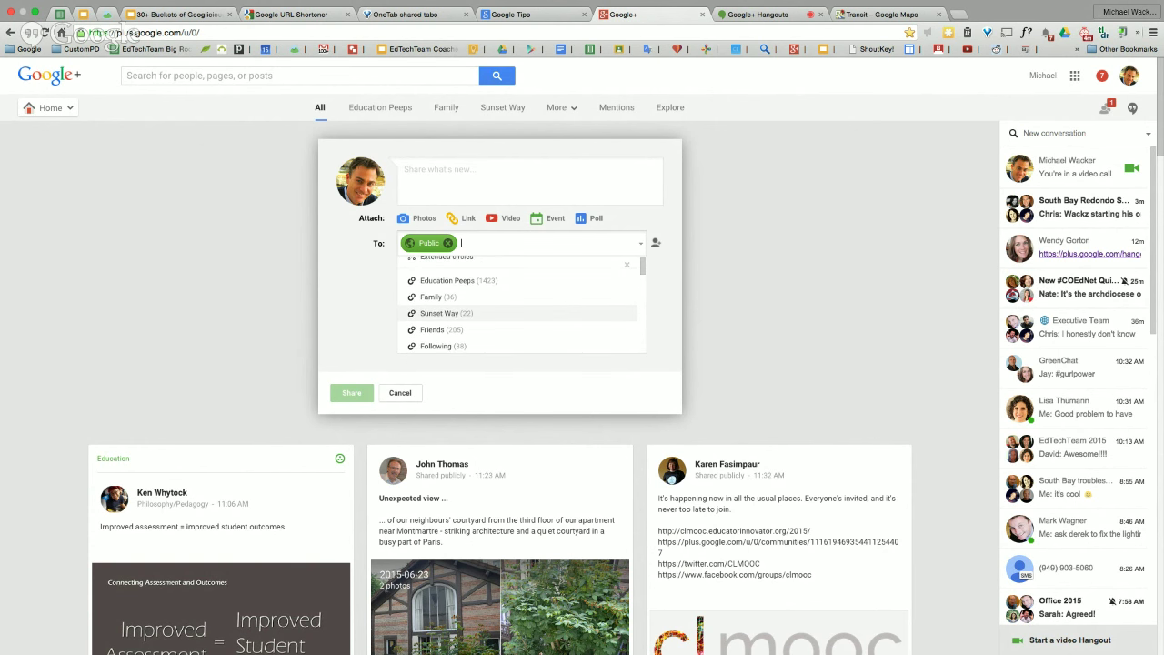
pyautogui.scroll(-2, 477, 313)
pyautogui.scroll(3, 477, 313)
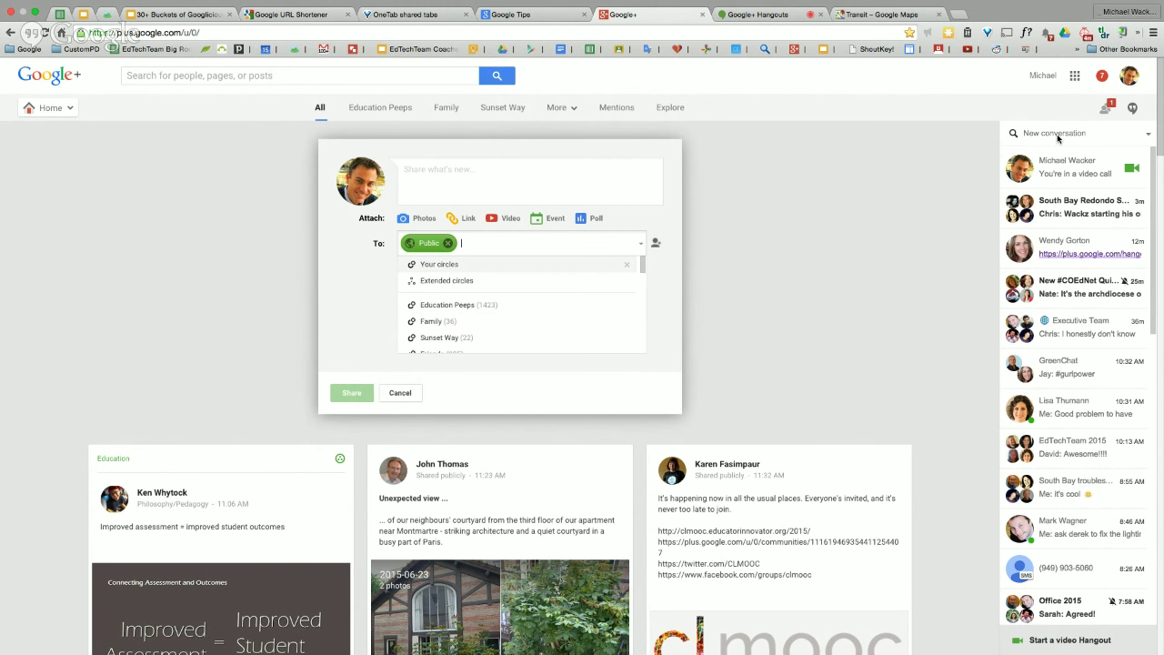
# - Hide the Hangouts conversation list and open the About section of the Google+ profile
pyautogui.click(1136, 109)
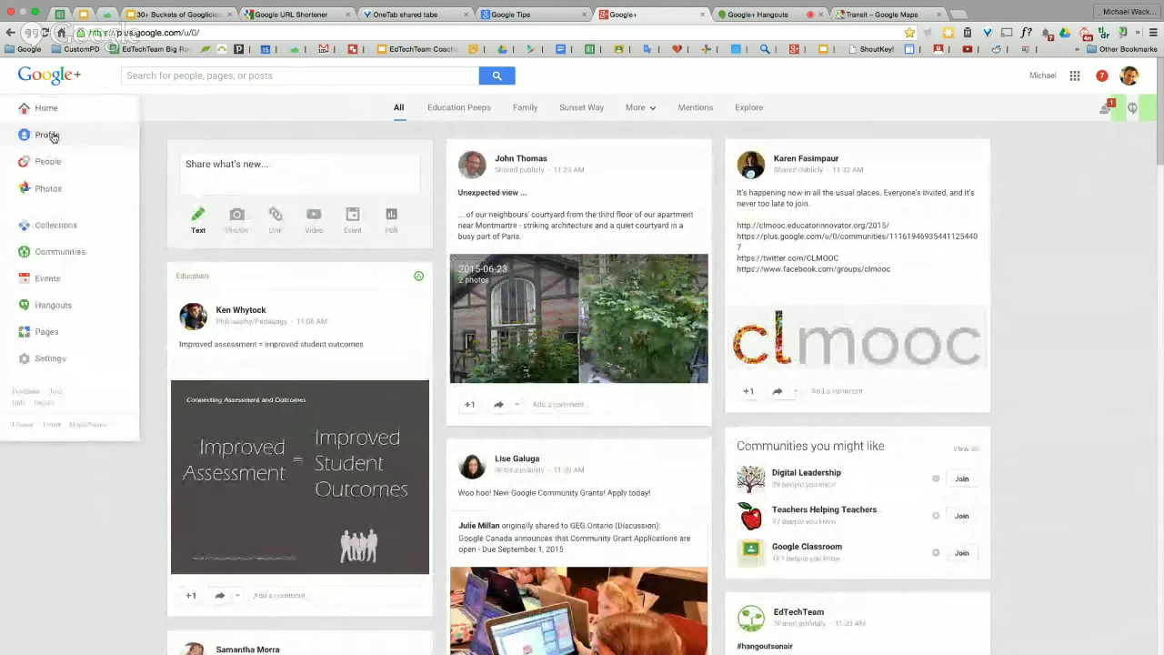
pyautogui.click(52, 136)
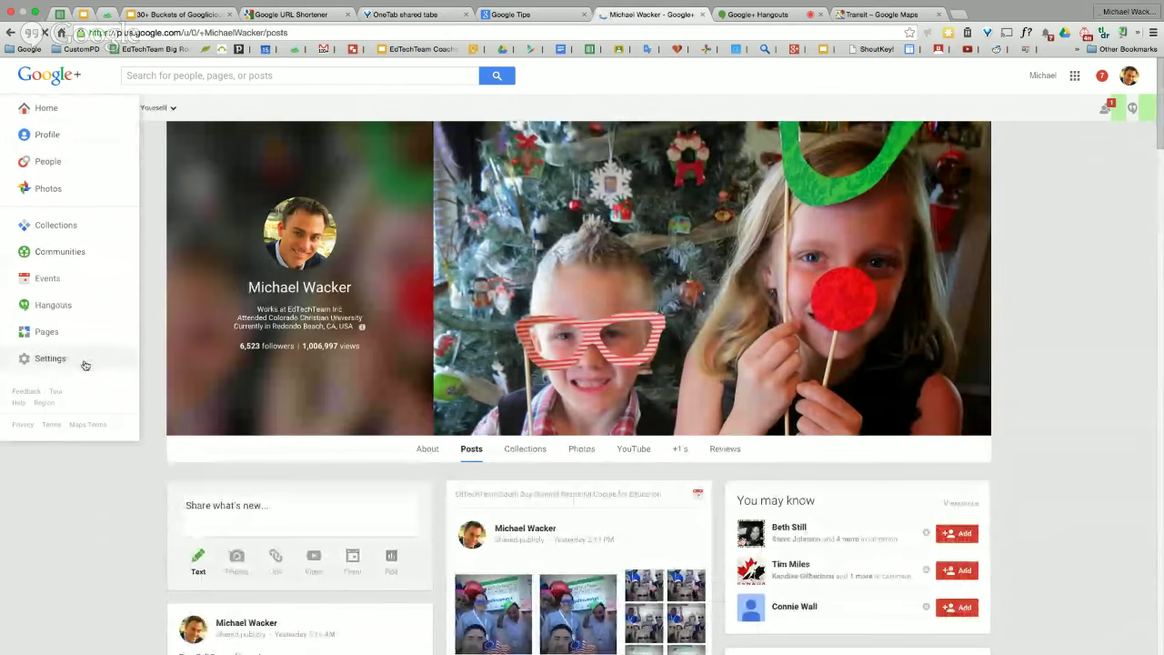
pyautogui.click(428, 451)
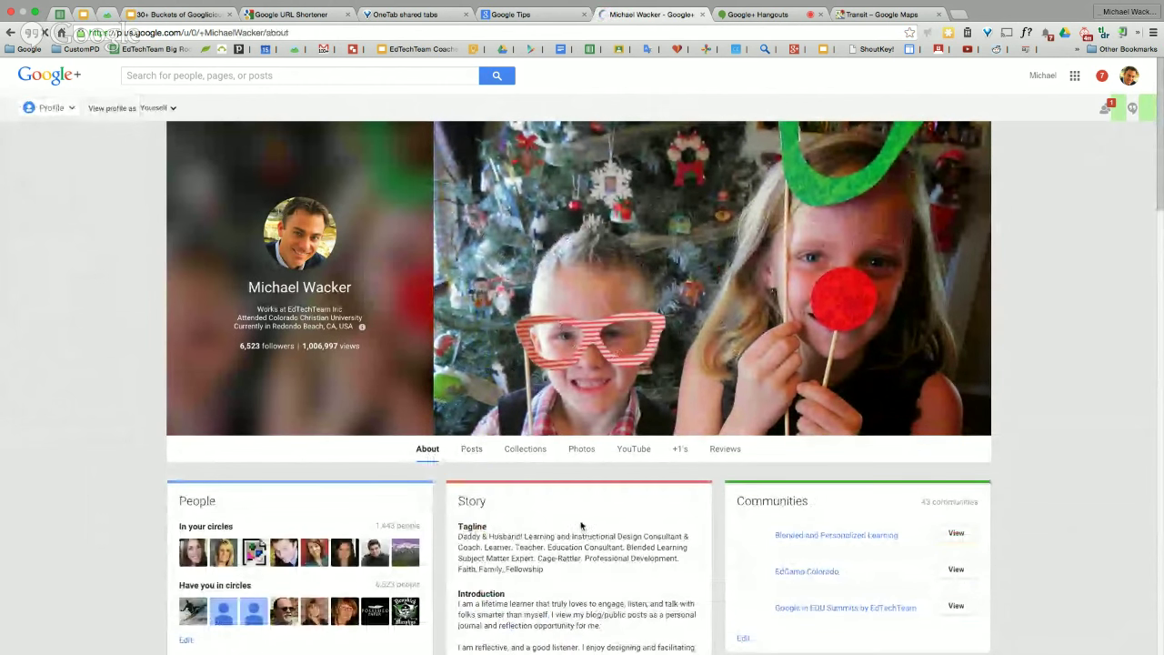
pyautogui.scroll(-2, 583, 528)
pyautogui.scroll(-3, 583, 527)
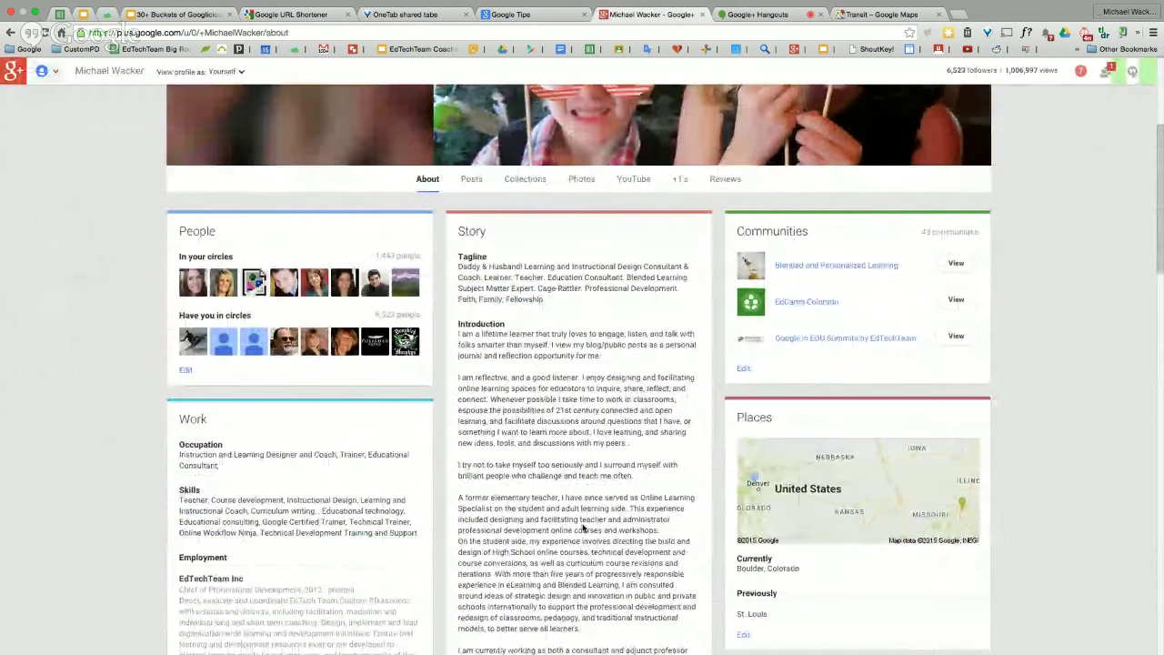
pyautogui.scroll(-4, 589, 462)
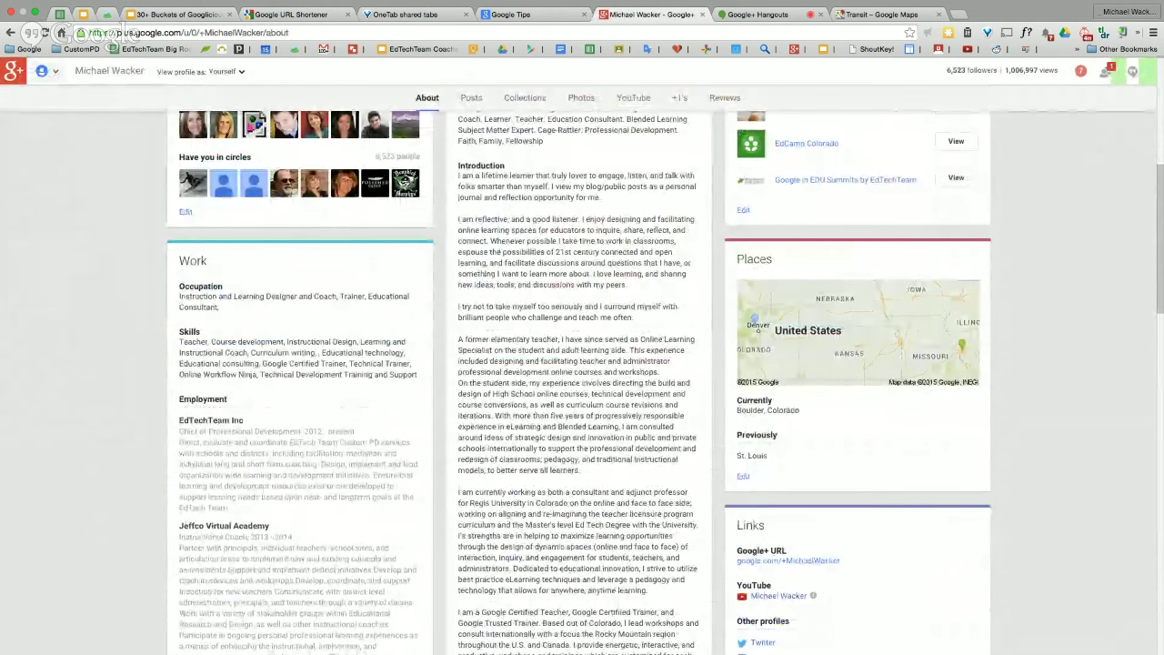
# - Check the profile's view-as options and the sharing settings for the Home and Work contact information
pyautogui.click(225, 71)
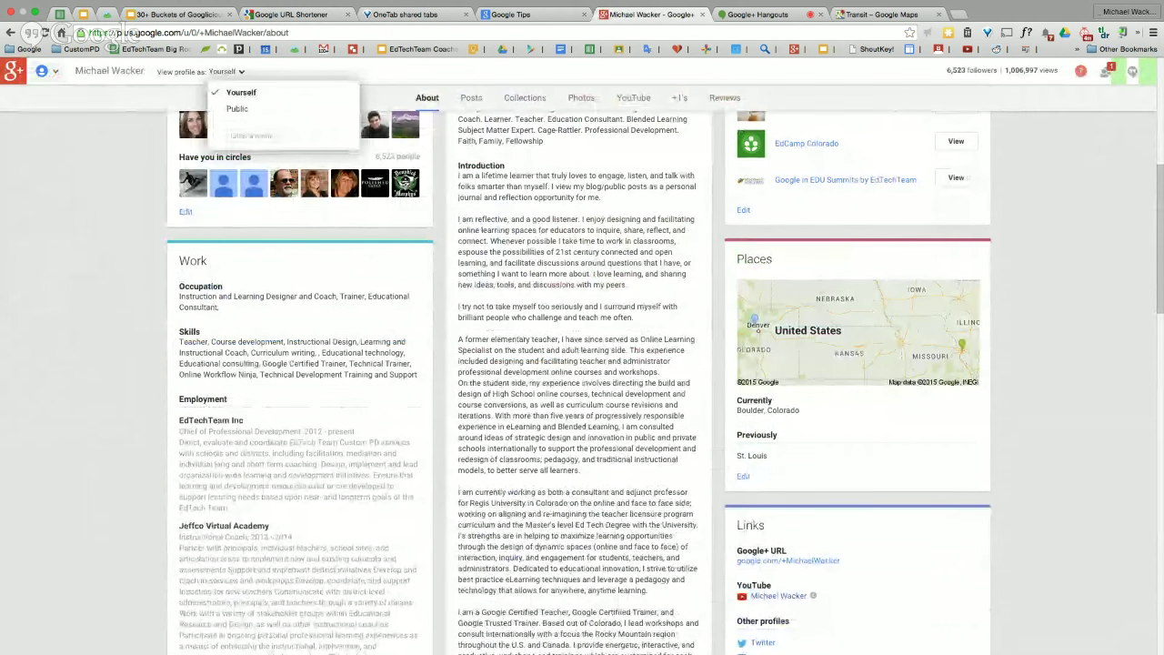
pyautogui.scroll(-3, 542, 492)
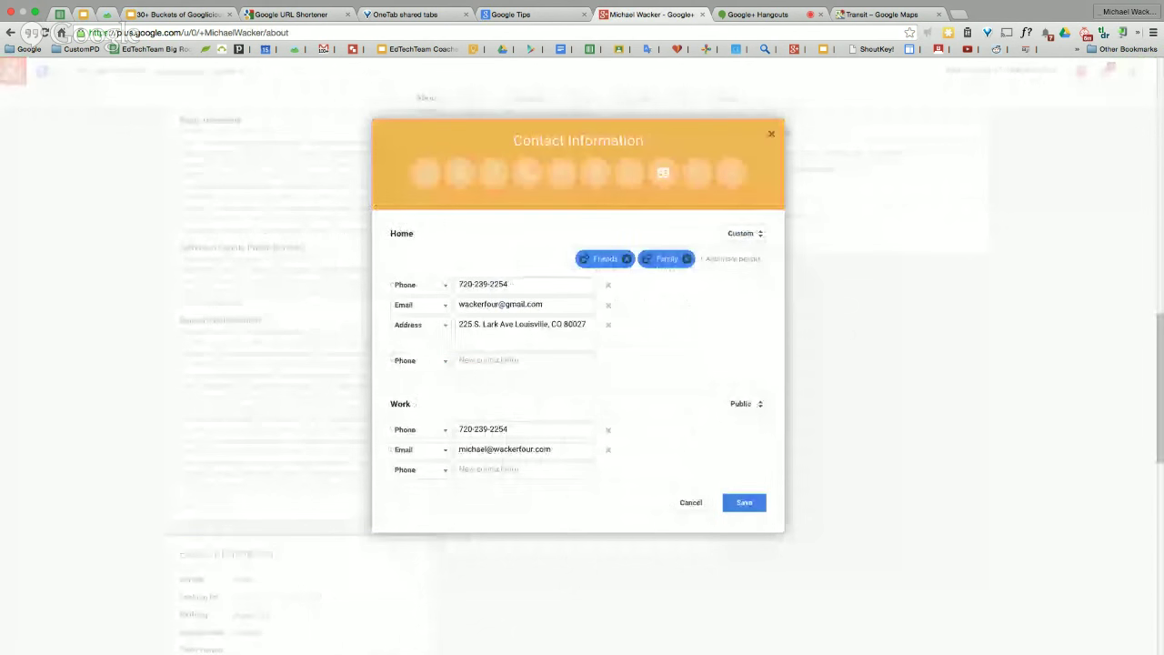
pyautogui.scroll(-3, 582, 364)
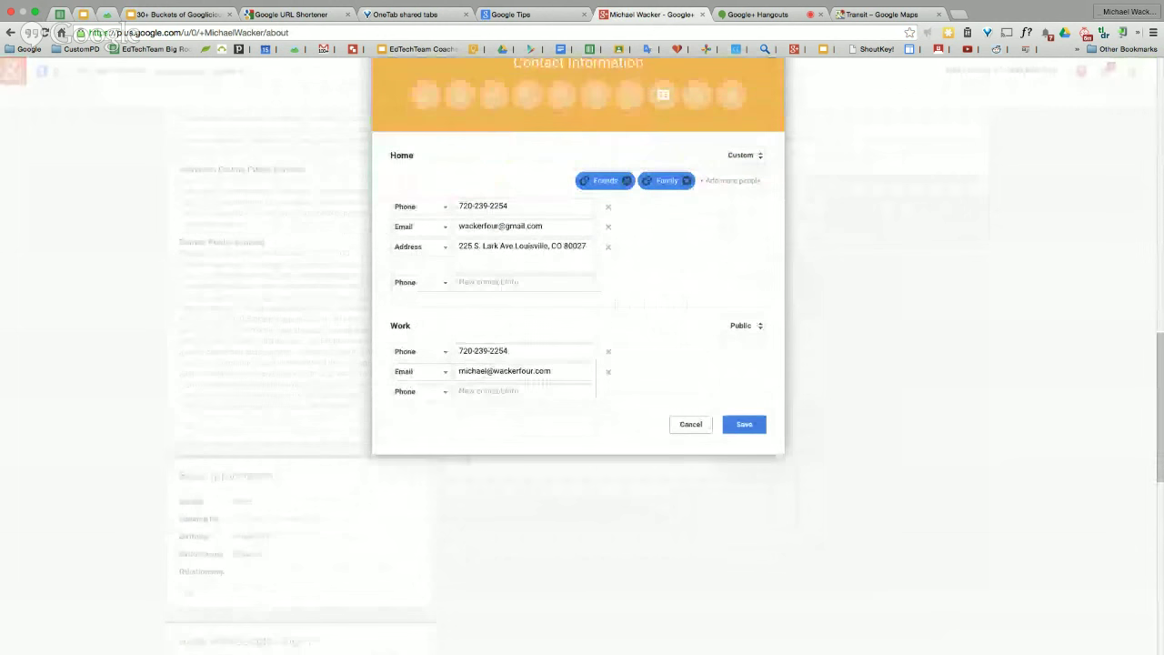
pyautogui.scroll(3, 582, 328)
pyautogui.moveTo(605, 240)
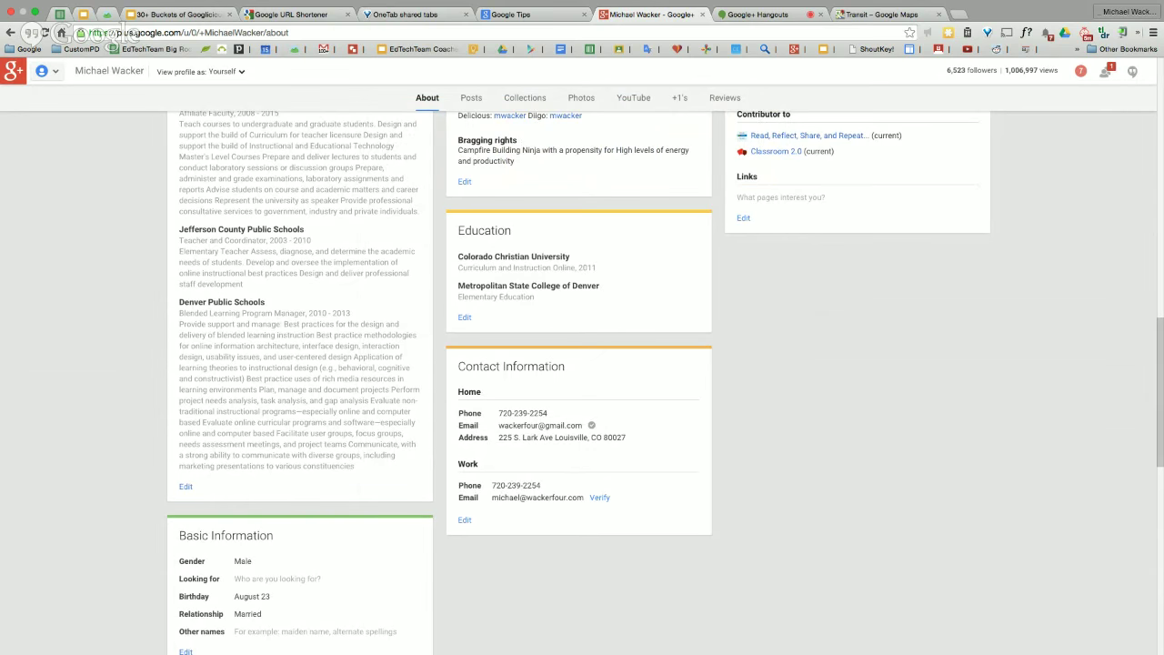
# - Review the profile's About sections, including Story, Communities, Education and Links, and check the view-as option again
pyautogui.scroll(15, 582, 382)
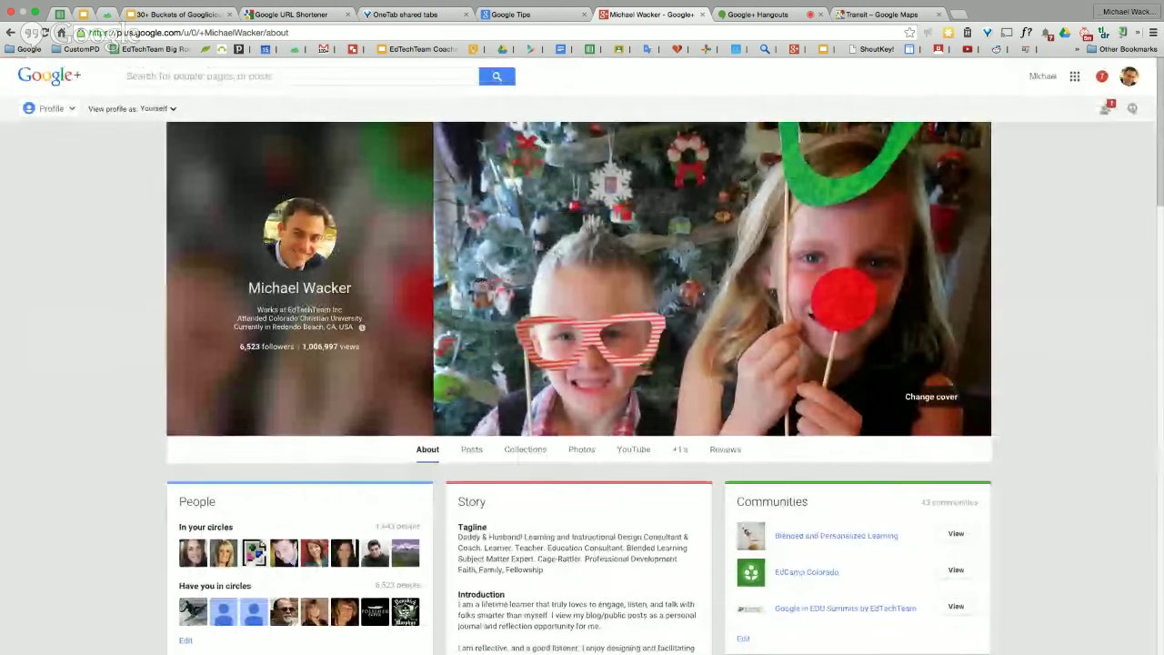
pyautogui.scroll(-2, 582, 364)
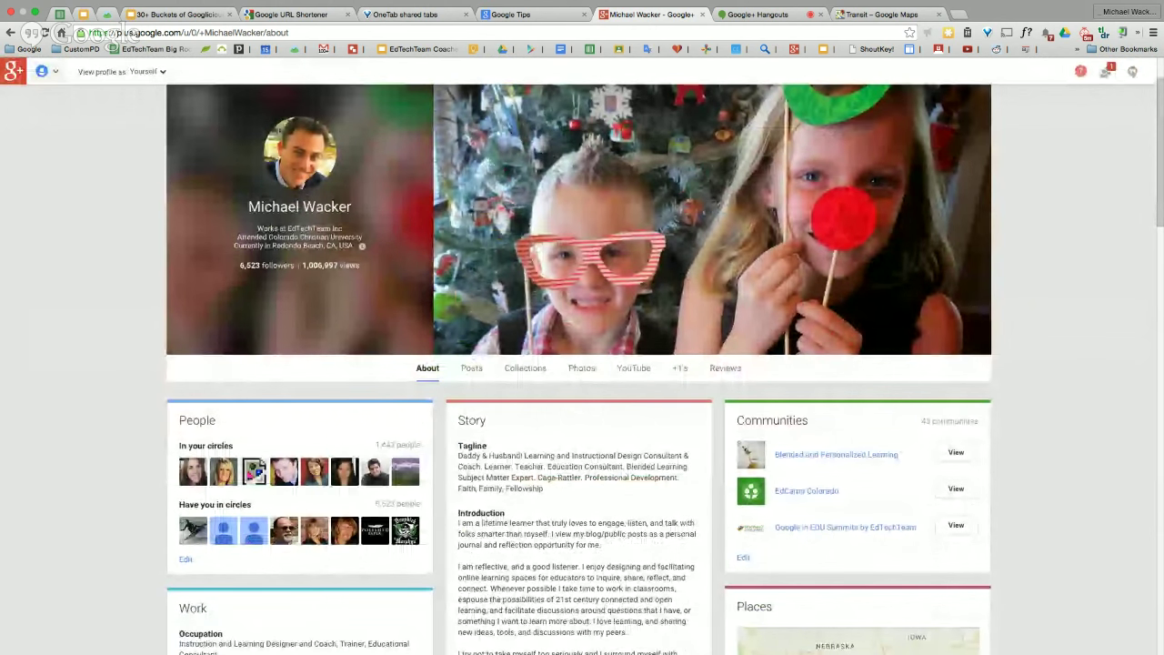
pyautogui.scroll(-1, 501, 452)
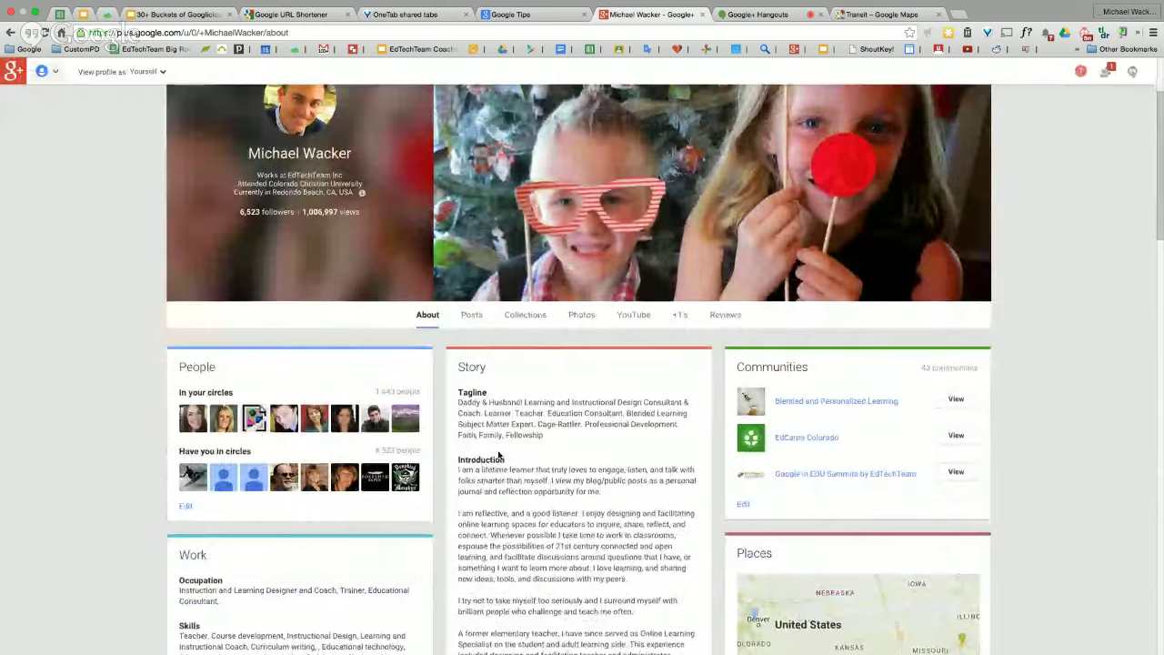
pyautogui.scroll(1, 507, 446)
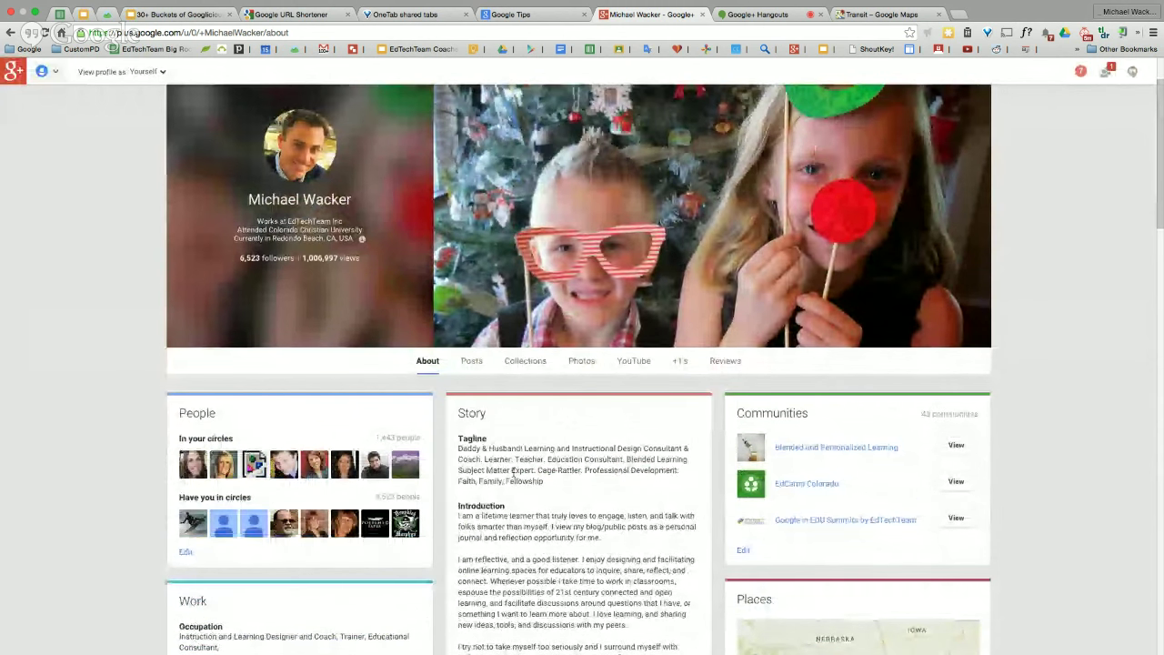
pyautogui.scroll(-1, 496, 447)
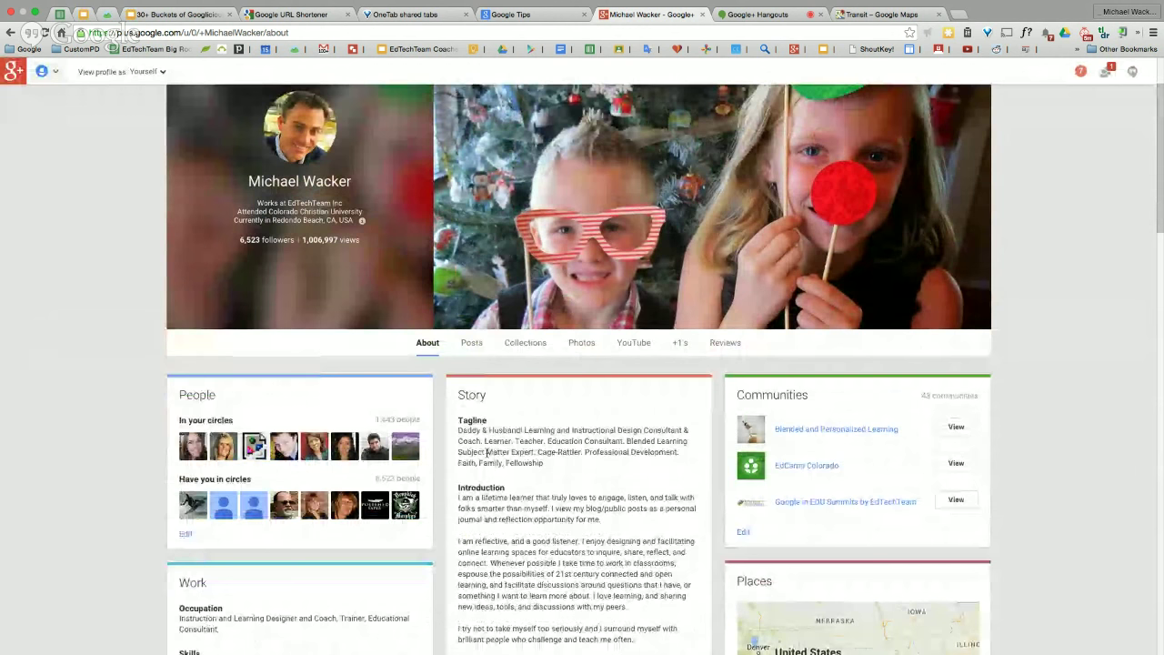
pyautogui.scroll(1, 487, 452)
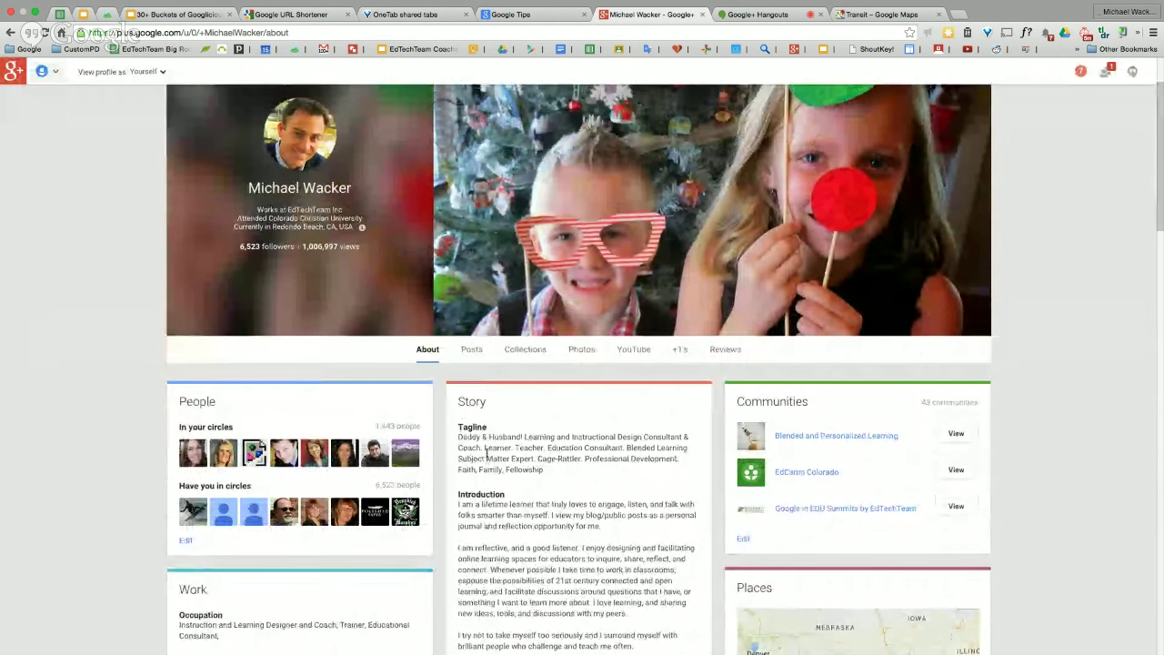
pyautogui.click(136, 76)
pyautogui.click(88, 162)
pyautogui.scroll(-10, 585, 506)
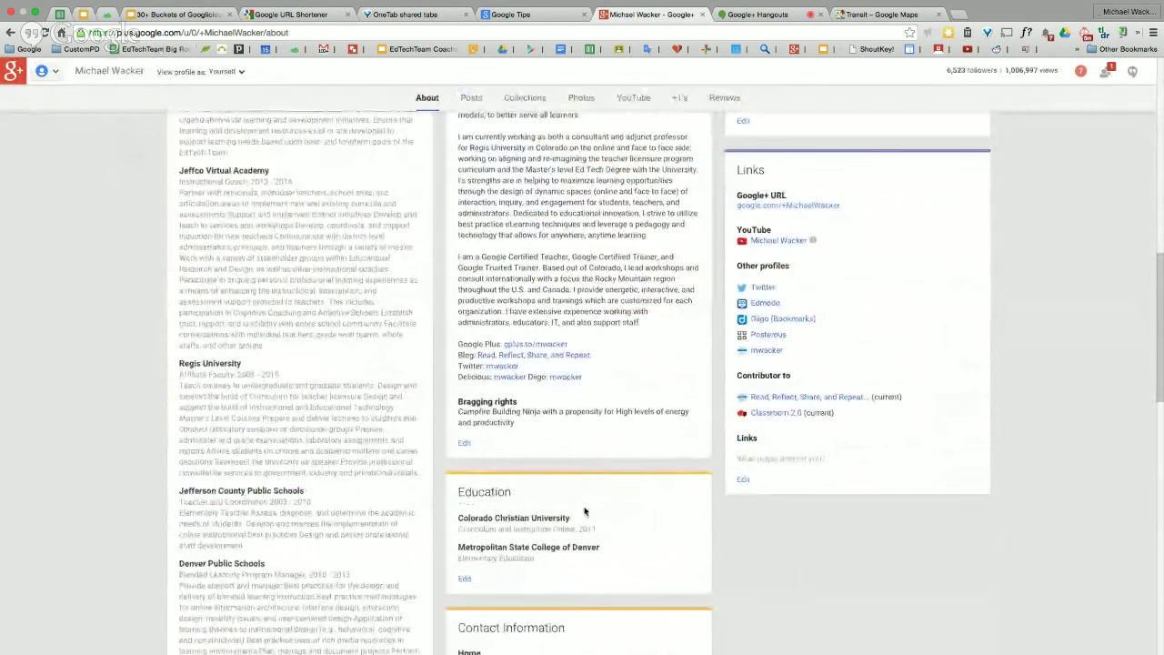
pyautogui.scroll(-2, 584, 511)
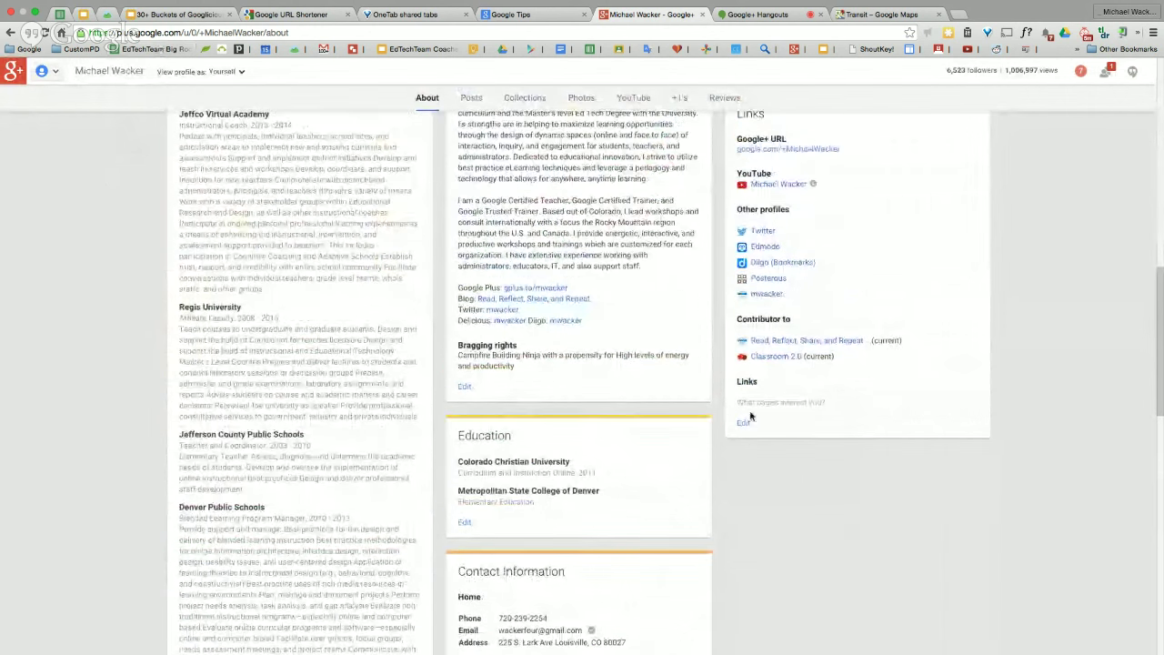
# - Return to the start of the Google+ profile and open the Events page
pyautogui.scroll(12, 697, 410)
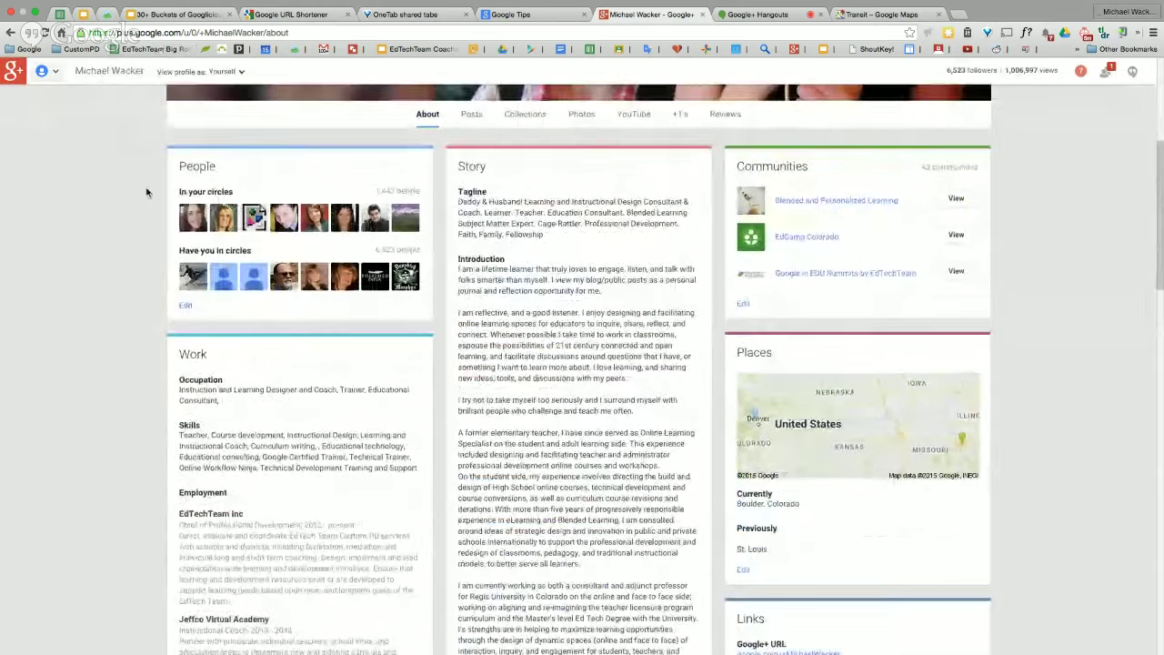
pyautogui.scroll(4, 146, 192)
pyautogui.moveTo(41, 110)
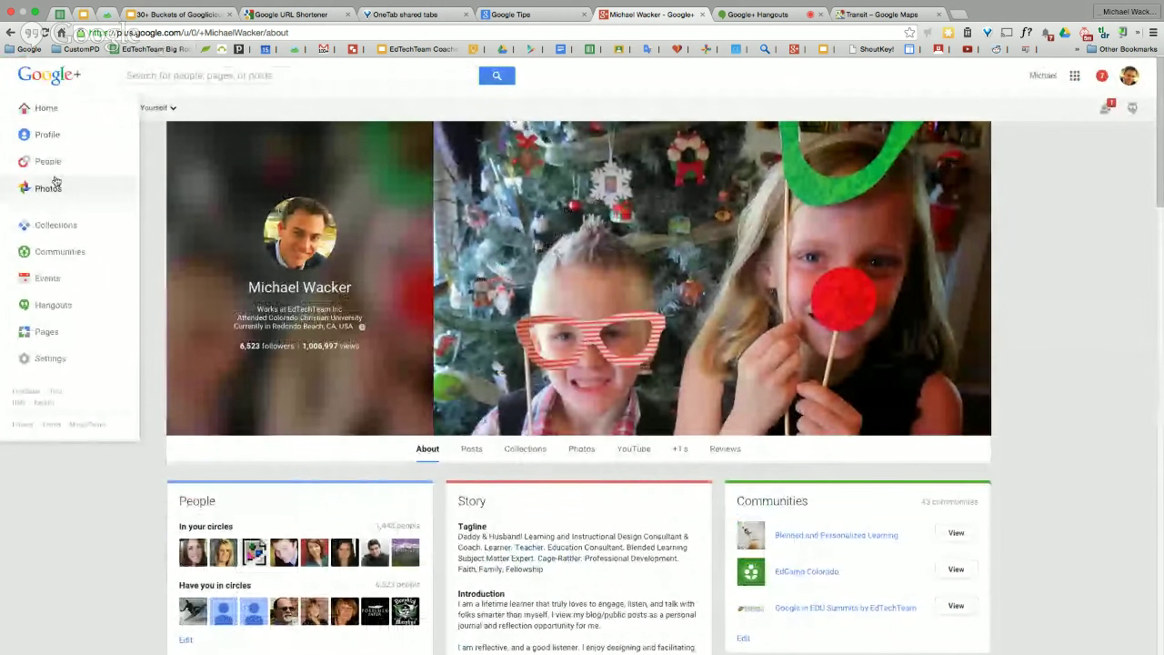
pyautogui.click(47, 278)
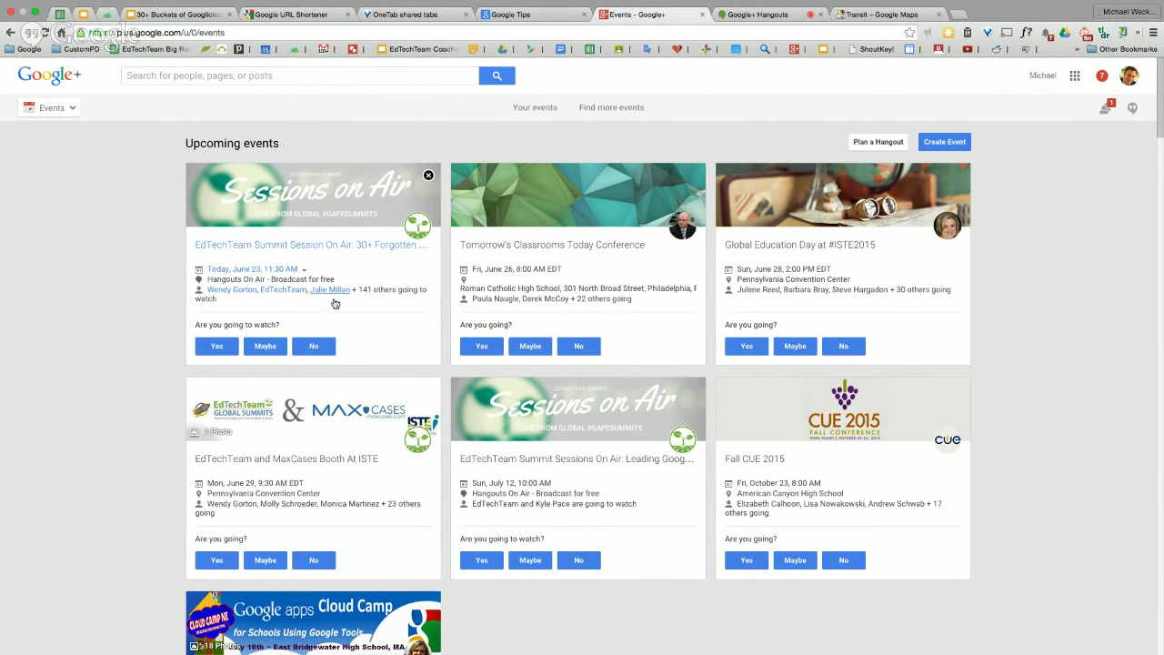
# - Open the past event EdTechTeam South Bay Summit Featuring Google for Education and review its posts, photos, details and guests
pyautogui.scroll(-1, 339, 305)
pyautogui.scroll(-7, 340, 305)
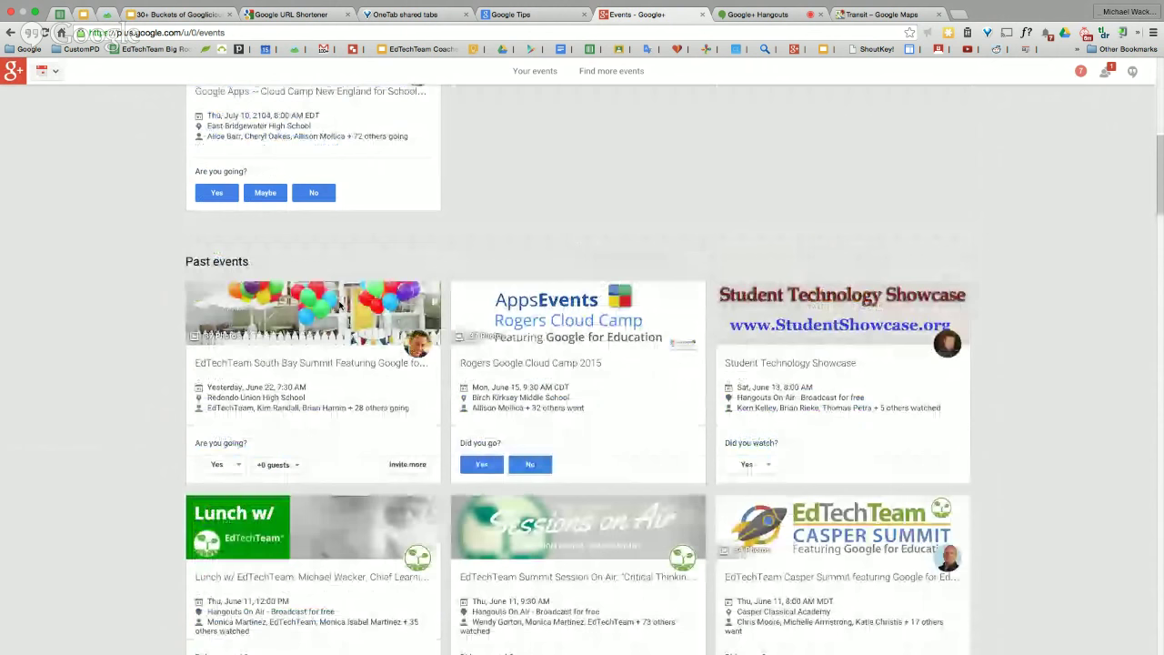
pyautogui.click(329, 270)
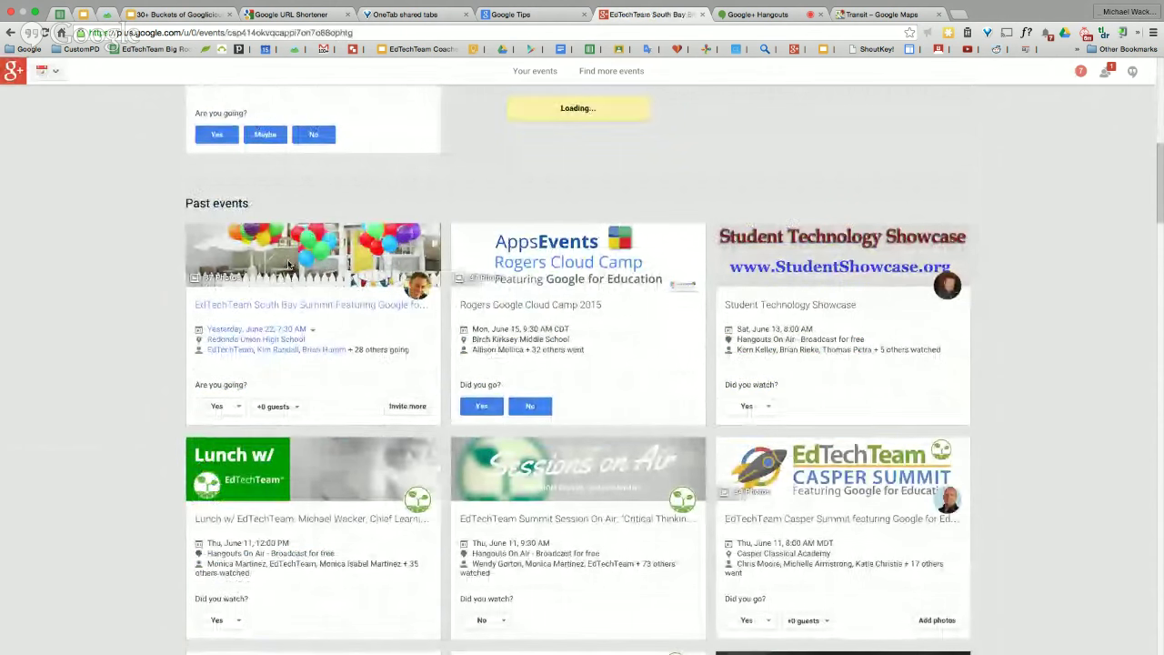
pyautogui.scroll(-2, 359, 446)
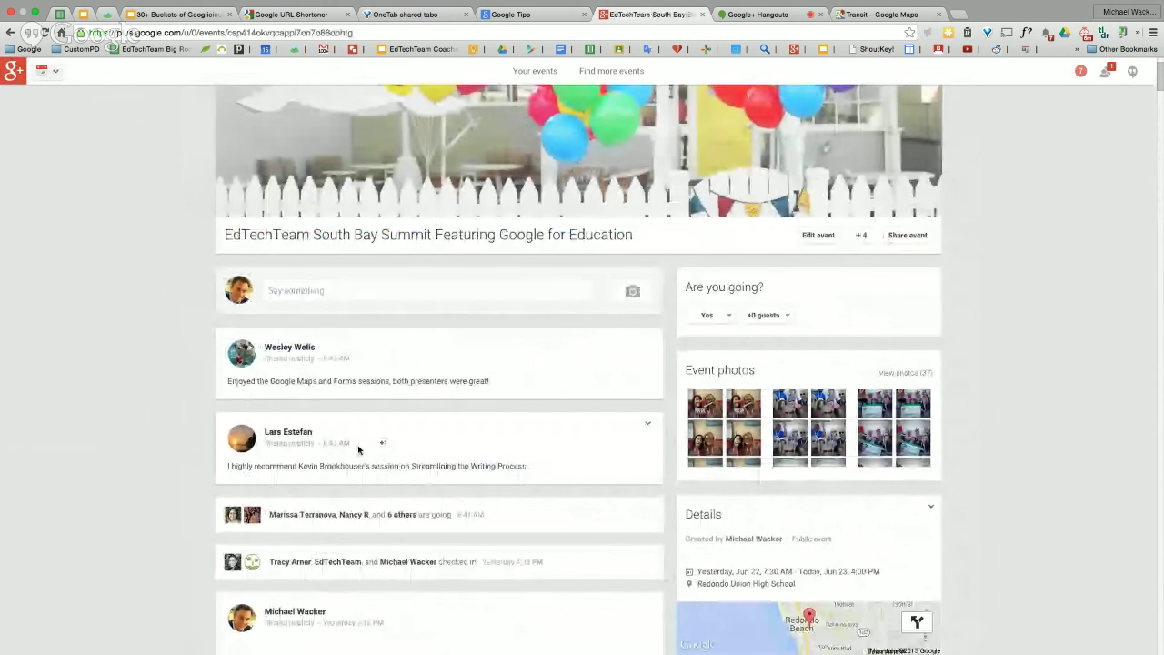
pyautogui.scroll(-2, 676, 385)
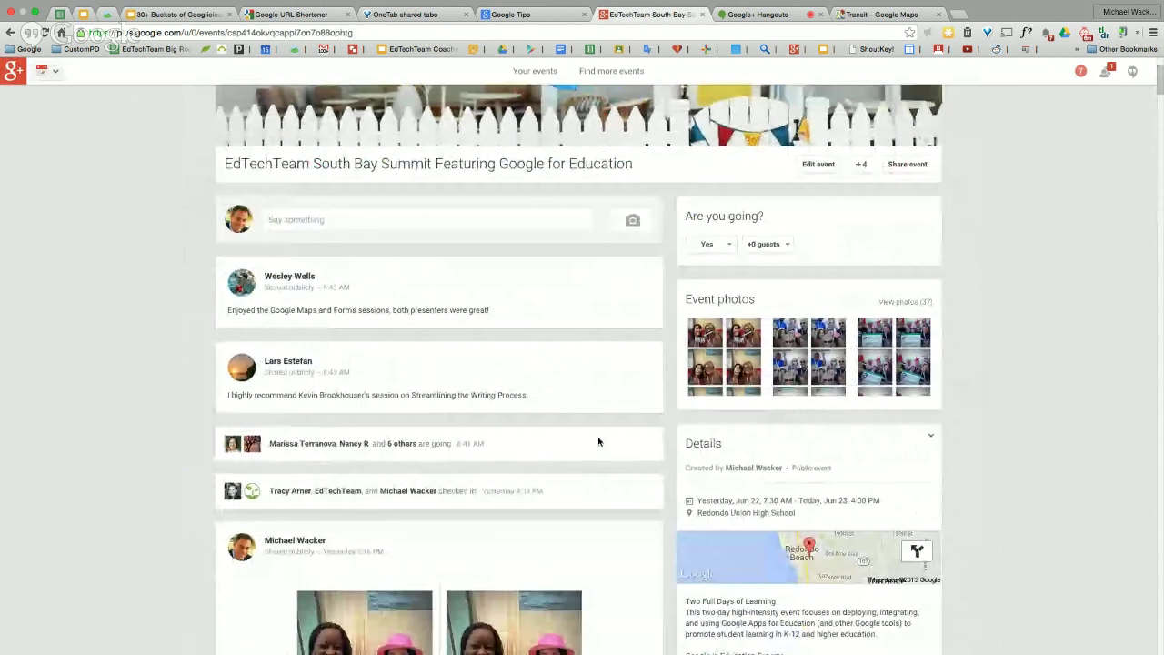
pyautogui.scroll(-10, 435, 537)
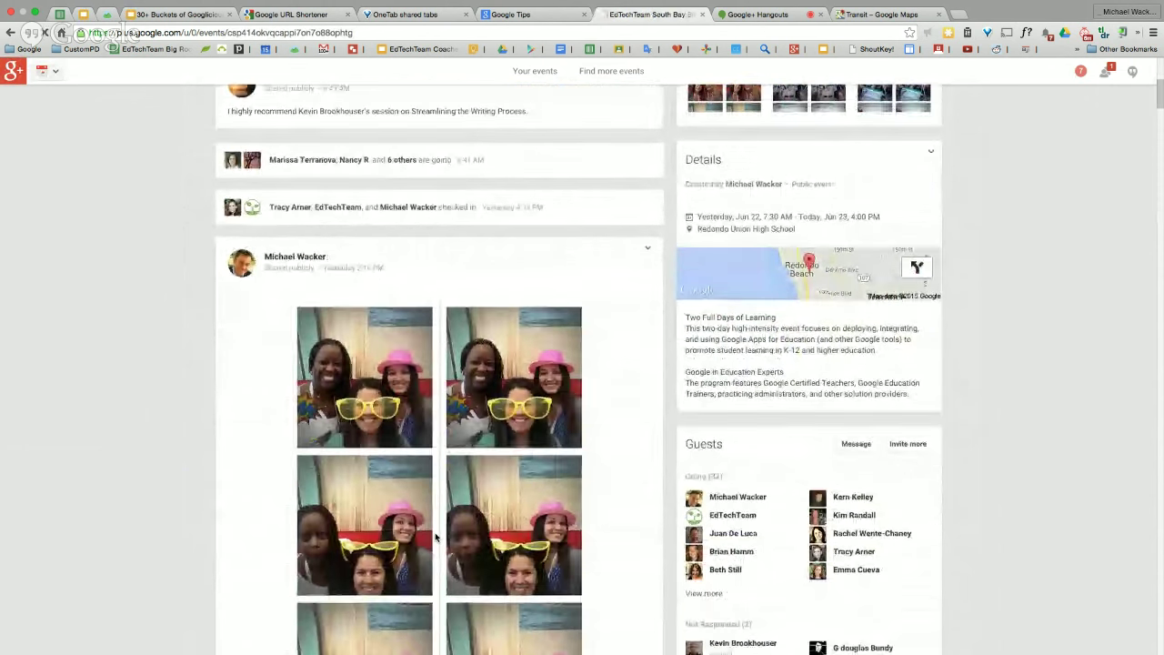
pyautogui.scroll(-12, 435, 538)
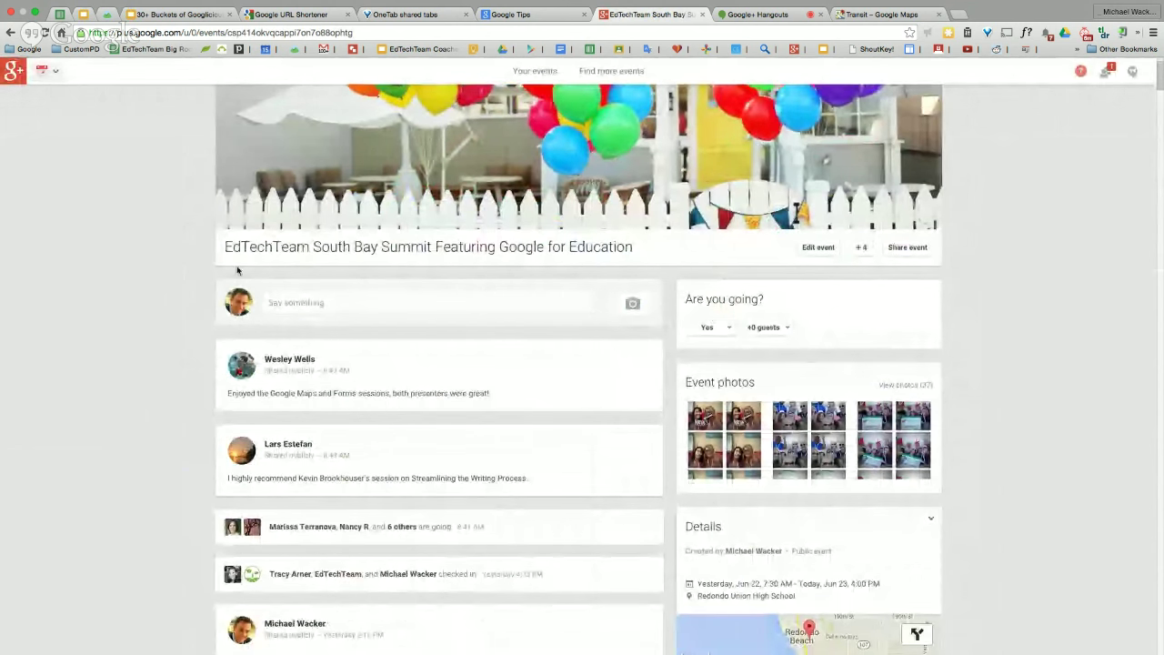
# - Return to the Google+ home stream, switch to the presentation, advance to the Photos slide and follow its Photos link
pyautogui.click(55, 77)
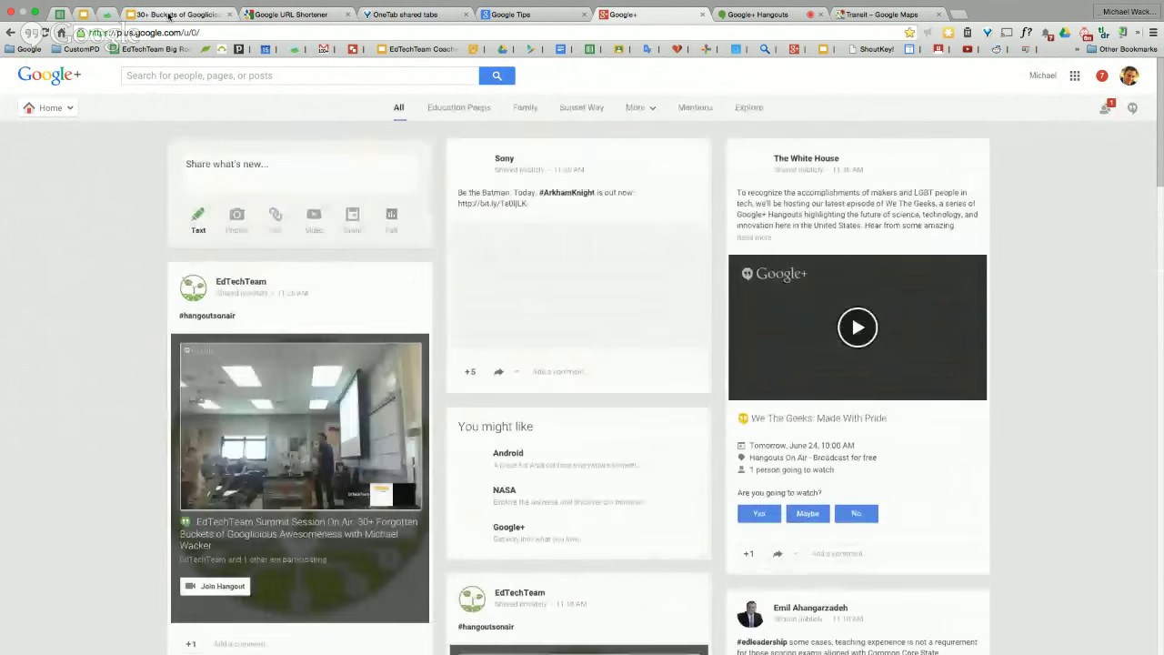
pyautogui.click(175, 14)
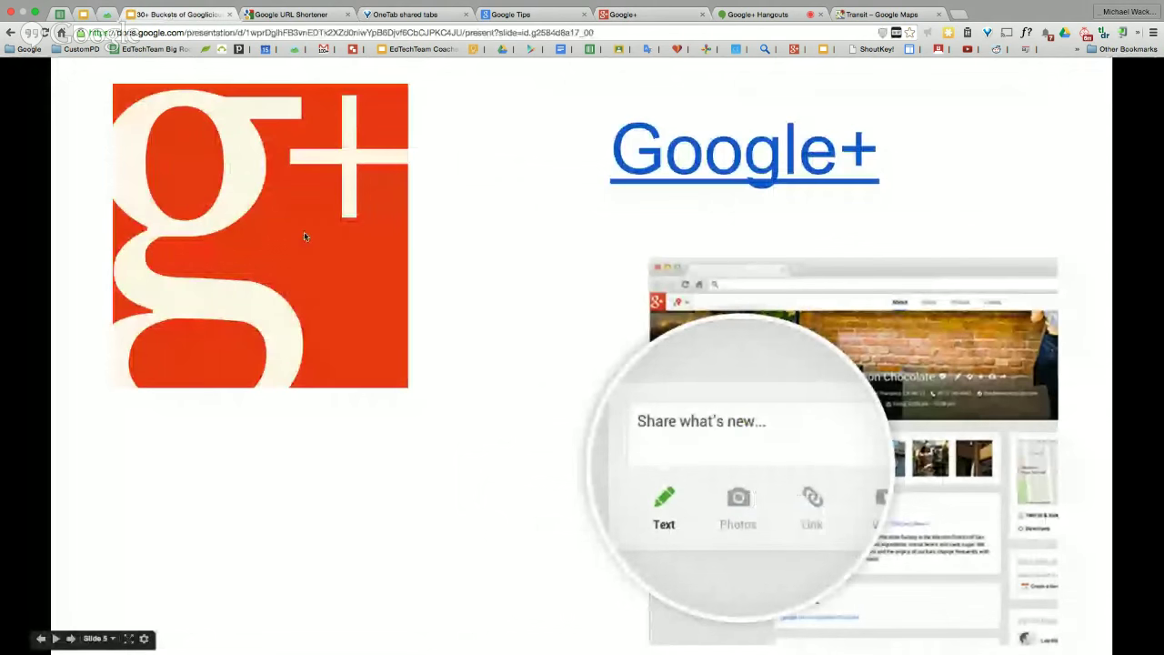
pyautogui.click(266, 389)
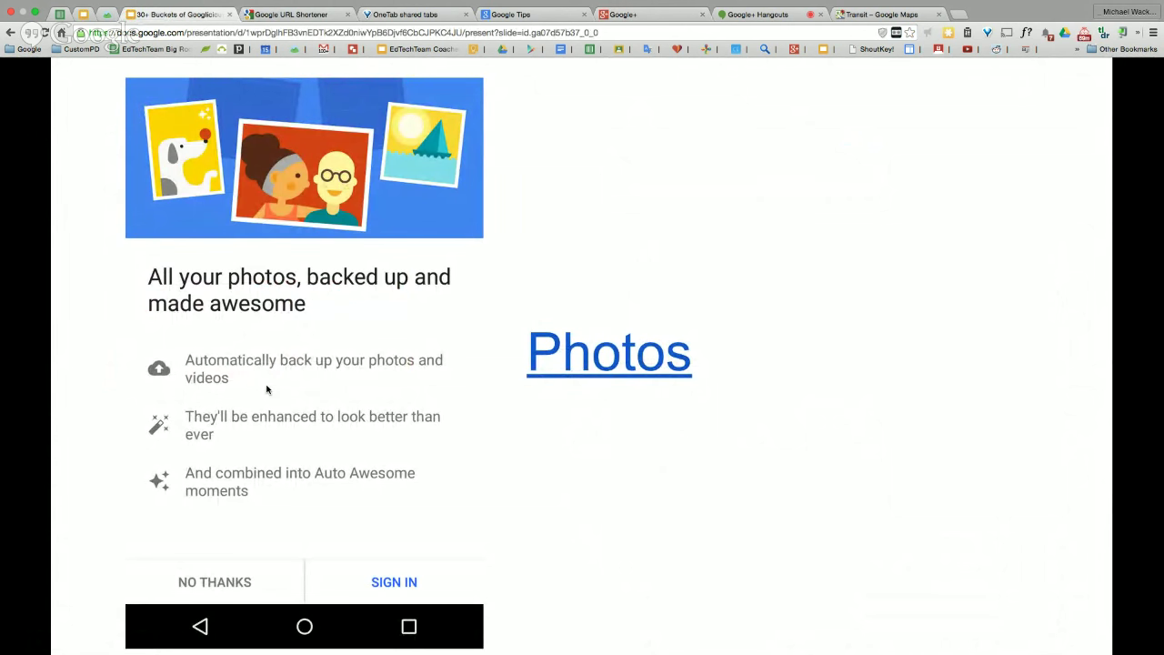
pyautogui.click(625, 357)
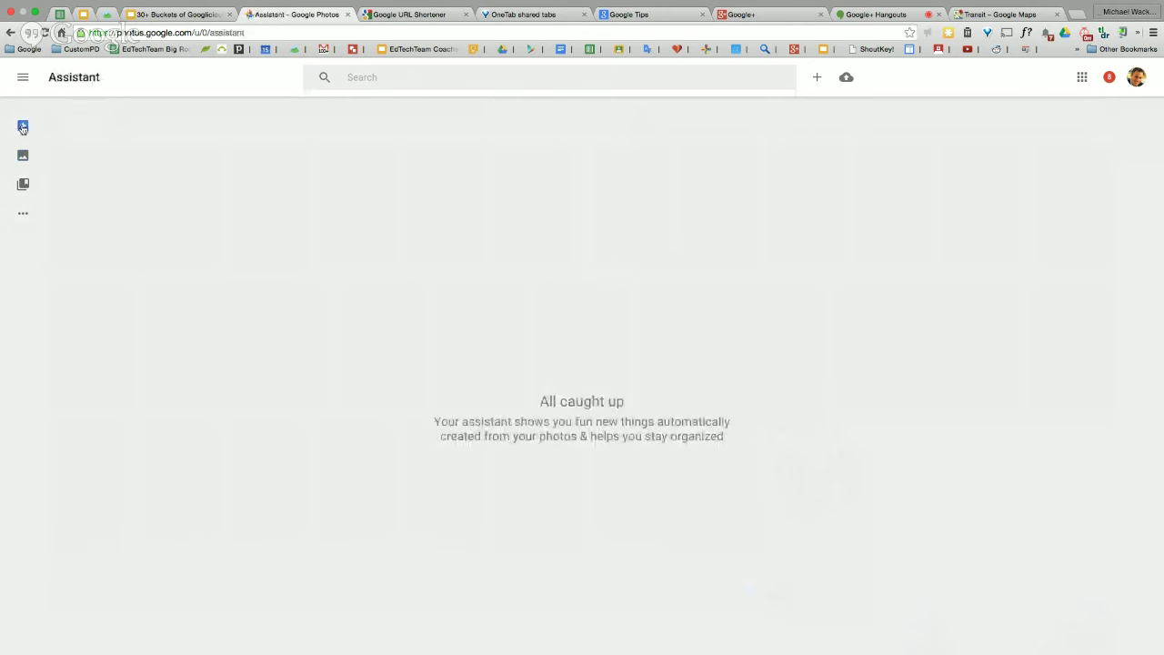
# - Open the Trip to Frisco story from the Google Photos collections and move from its cover to the route map
pyautogui.click(23, 187)
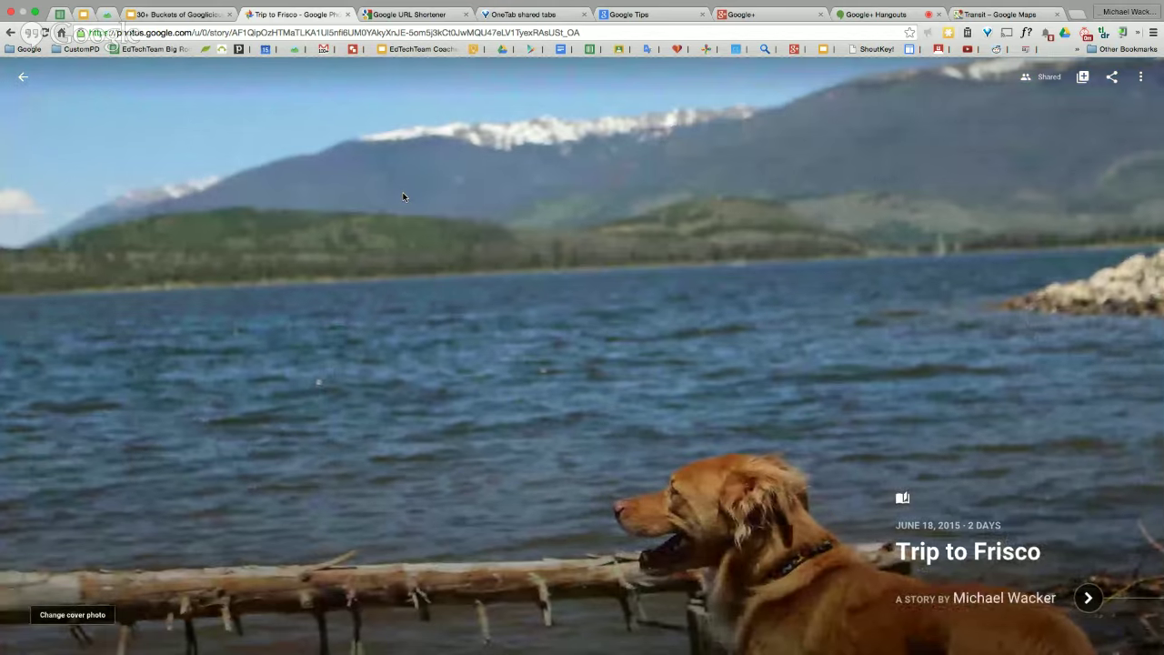
pyautogui.scroll(-3, 450, 229)
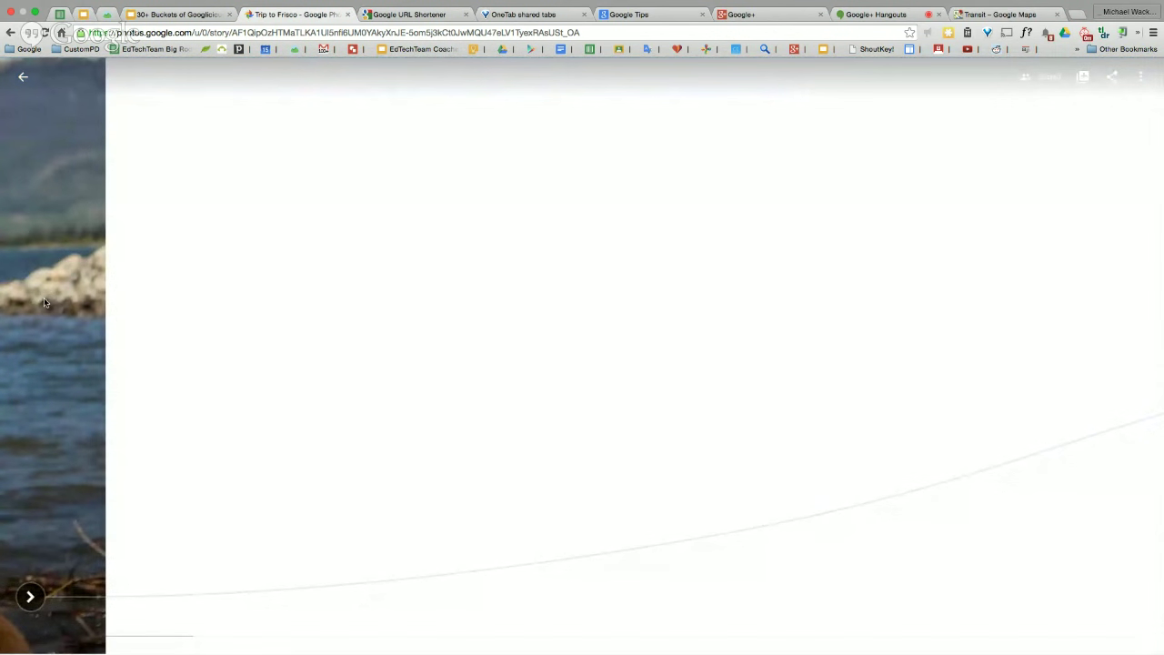
pyautogui.click(30, 599)
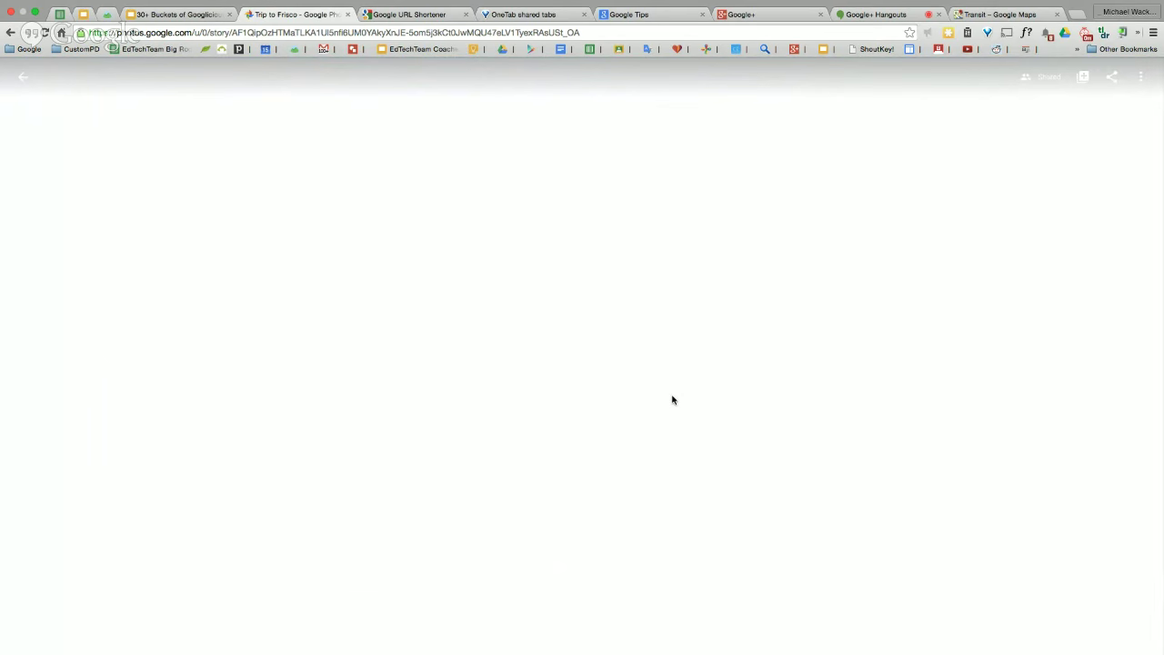
pyautogui.scroll(3, 387, 534)
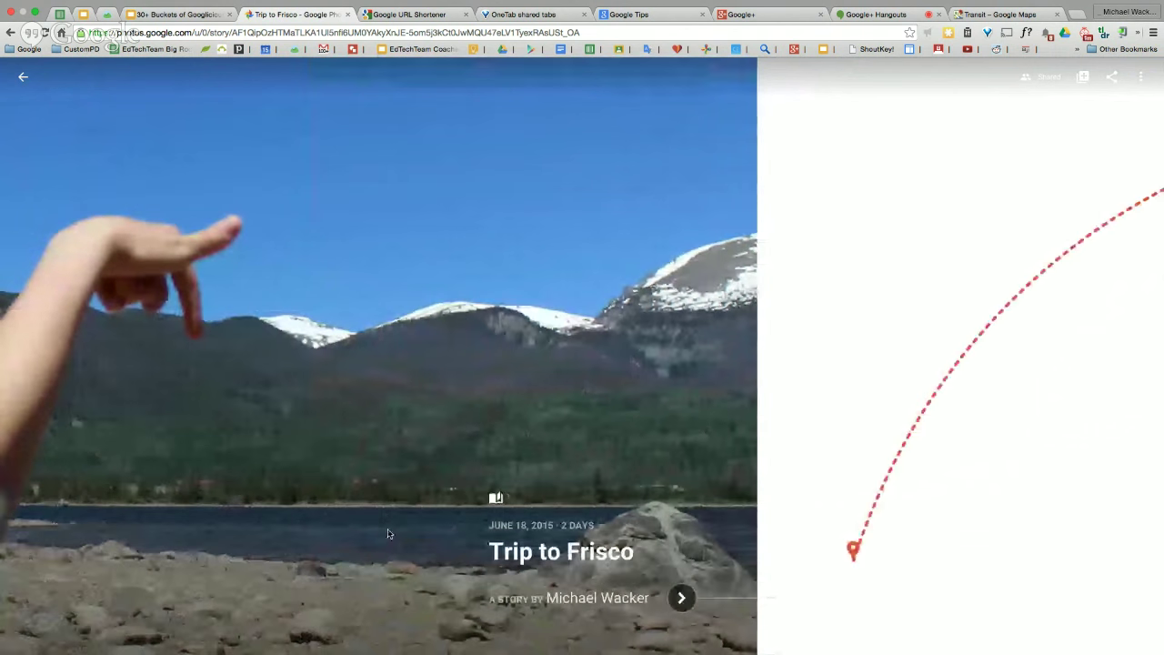
pyautogui.click(675, 599)
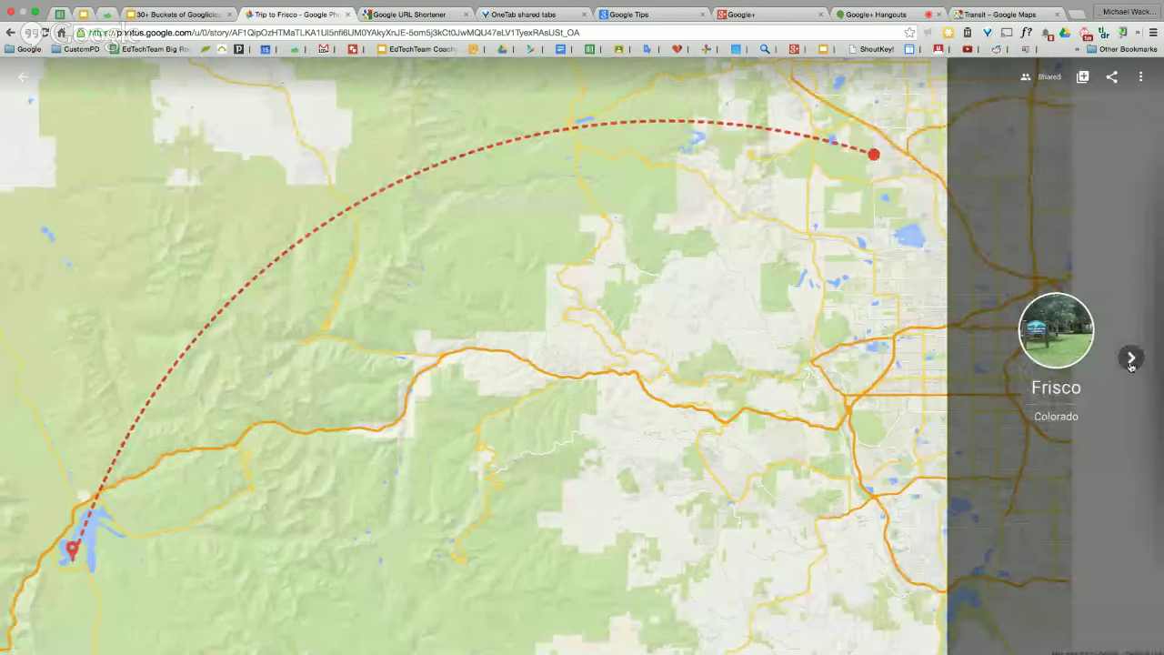
# - Page through the Trip to Frisco story's places and photos up to day 2 and return to the collections
pyautogui.click(1131, 359)
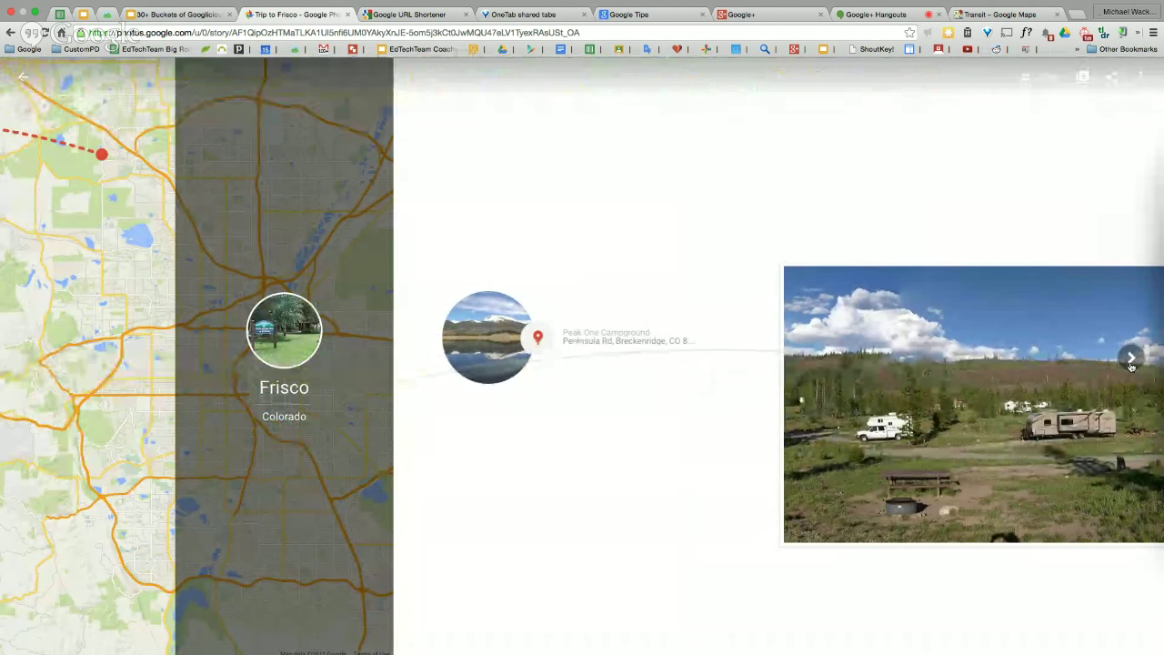
pyautogui.click(1131, 358)
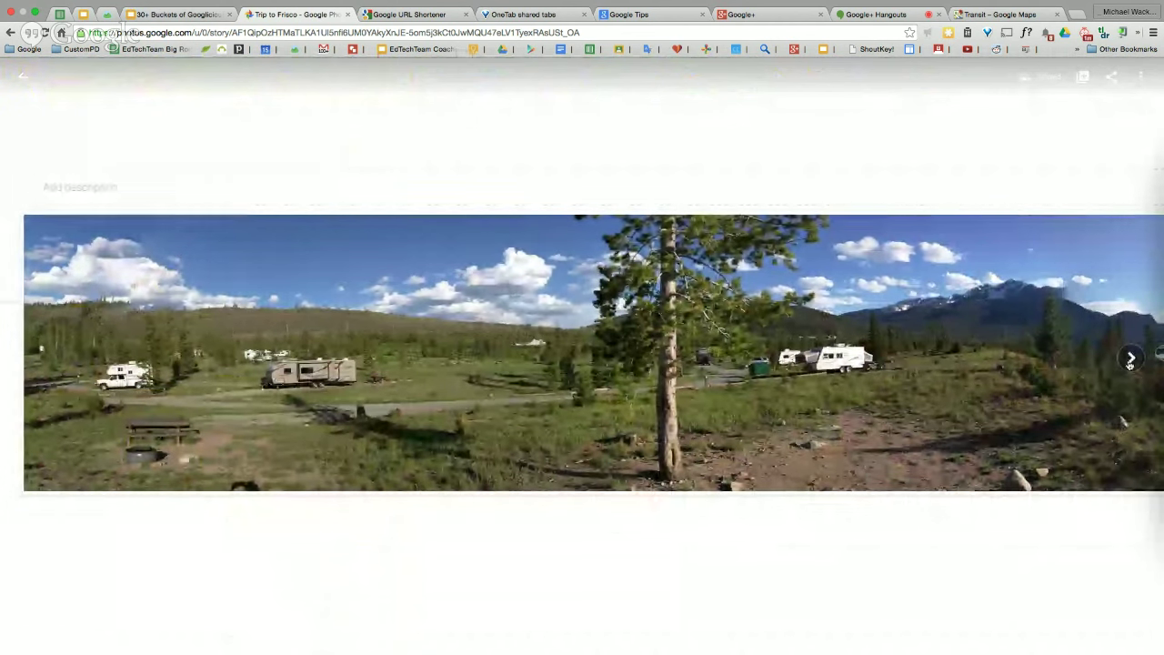
pyautogui.click(1130, 358)
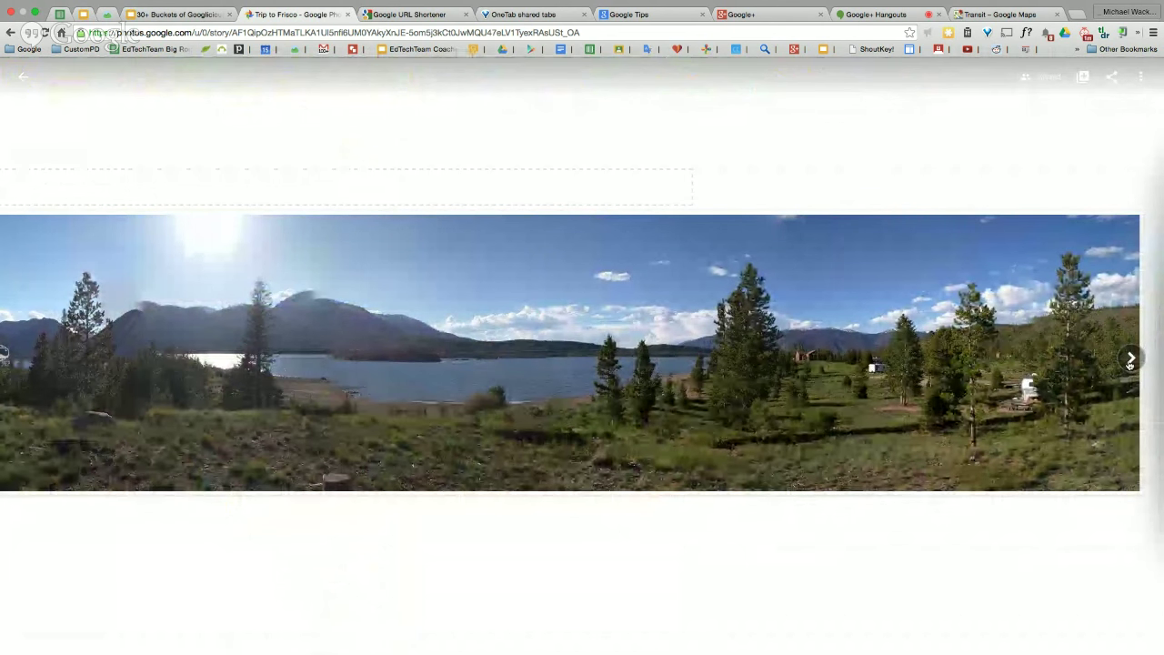
pyautogui.click(1130, 360)
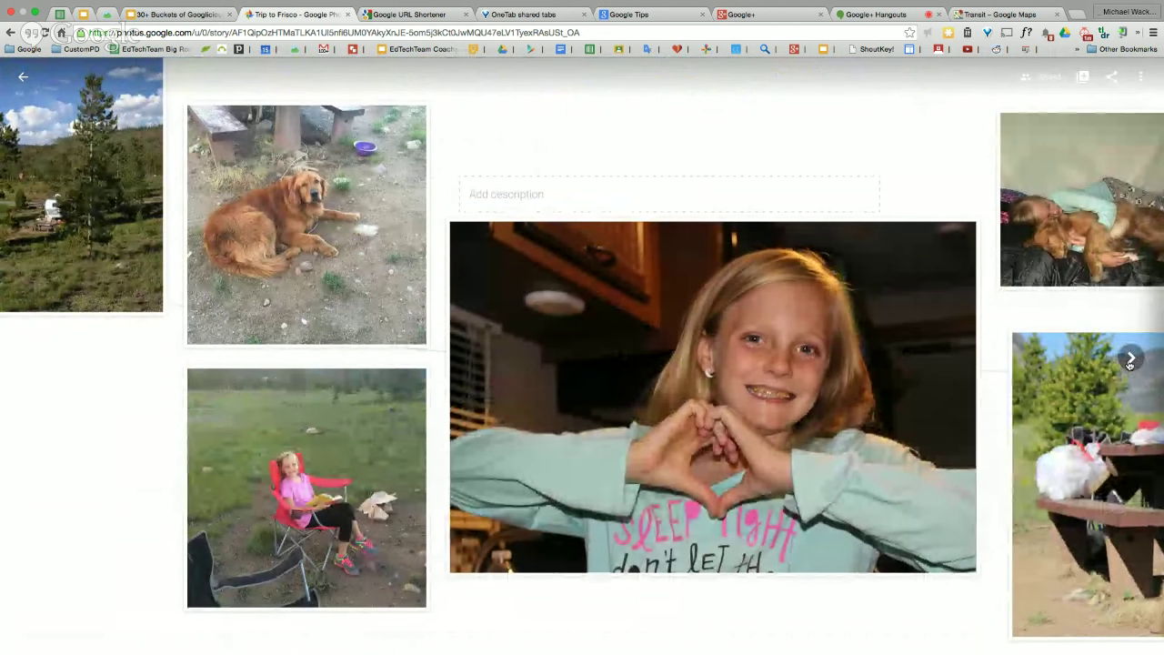
pyautogui.click(1131, 360)
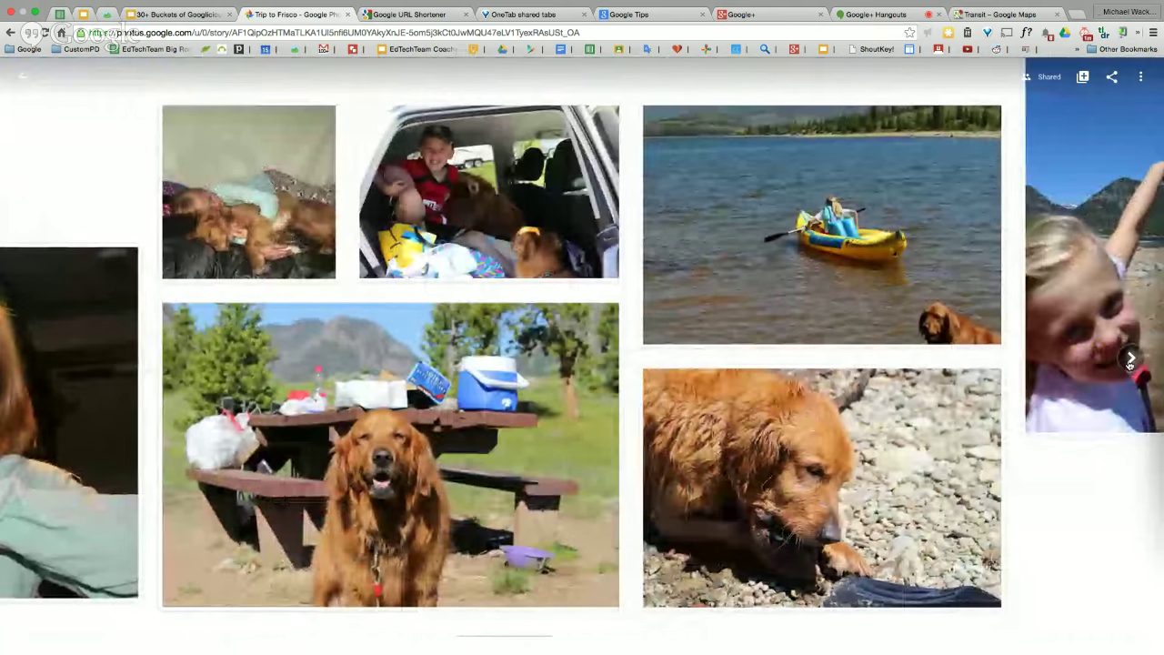
pyautogui.click(1130, 360)
pyautogui.click(1131, 360)
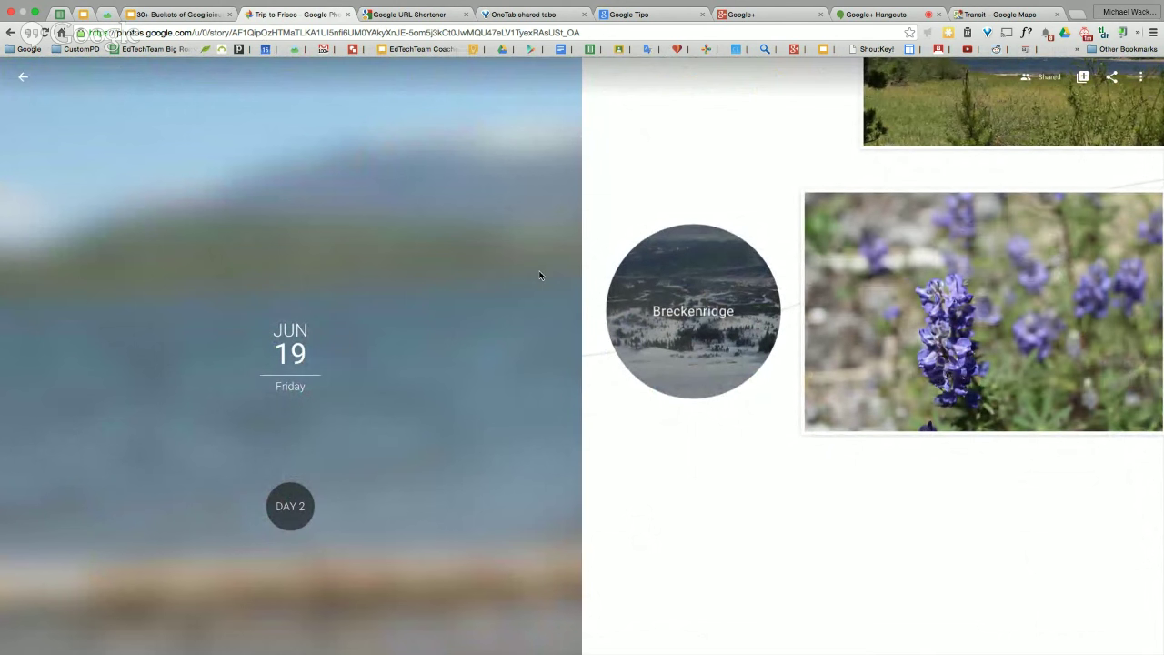
pyautogui.scroll(10, 540, 275)
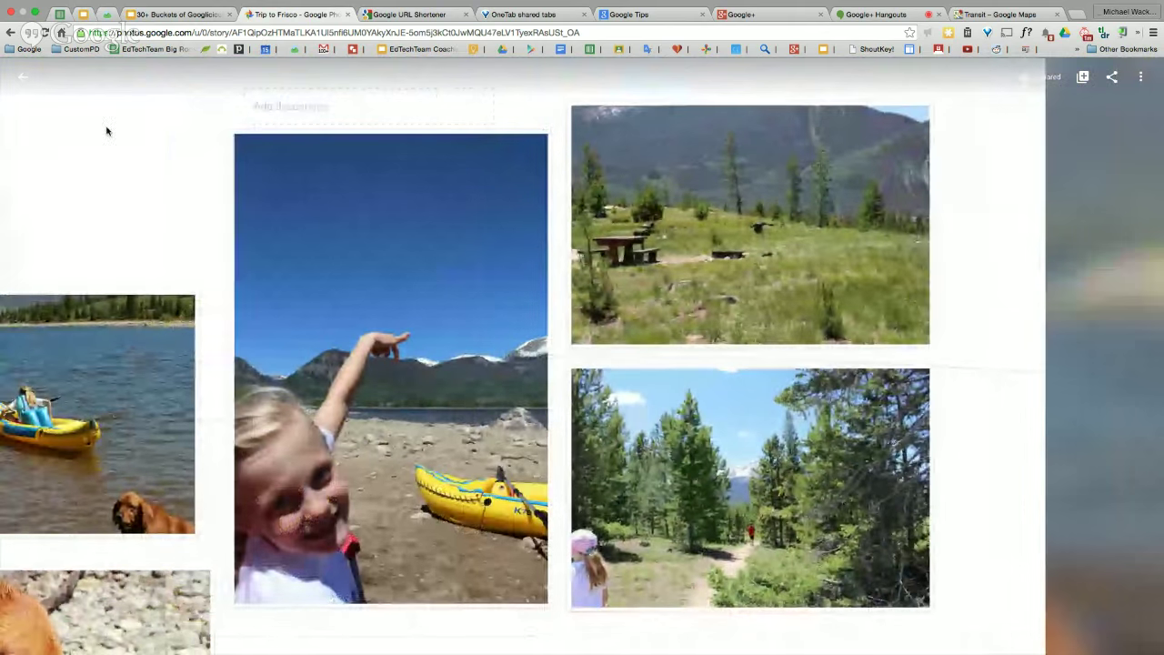
pyautogui.click(26, 80)
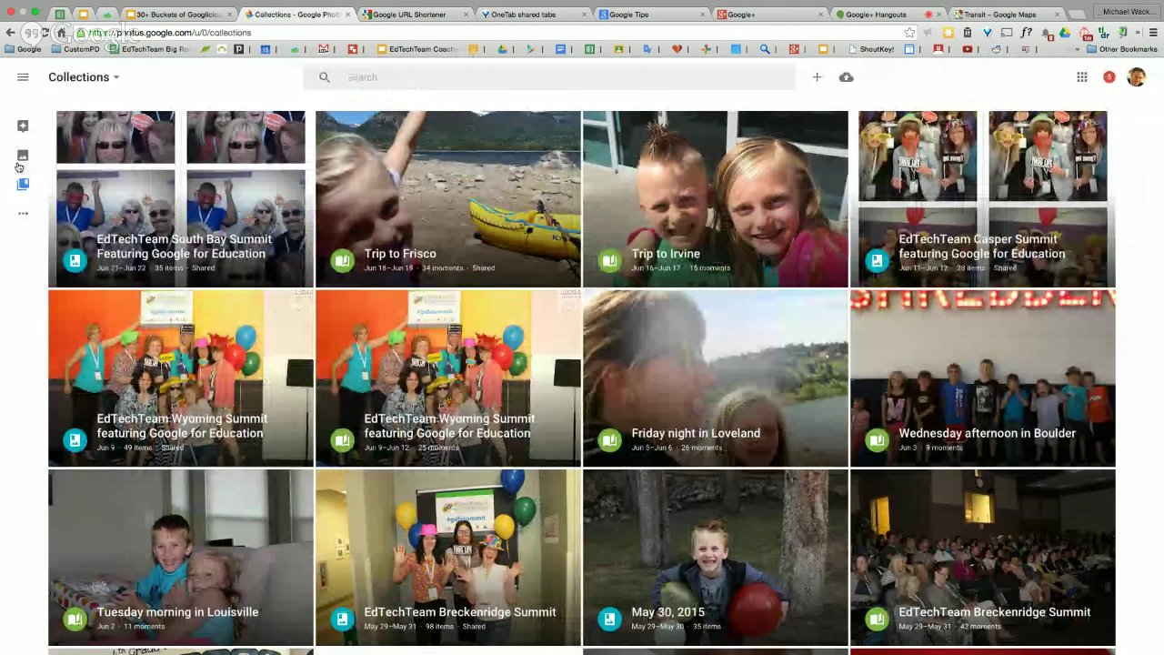
# - Search the photo library for #autoawesome
pyautogui.moveTo(26, 217)
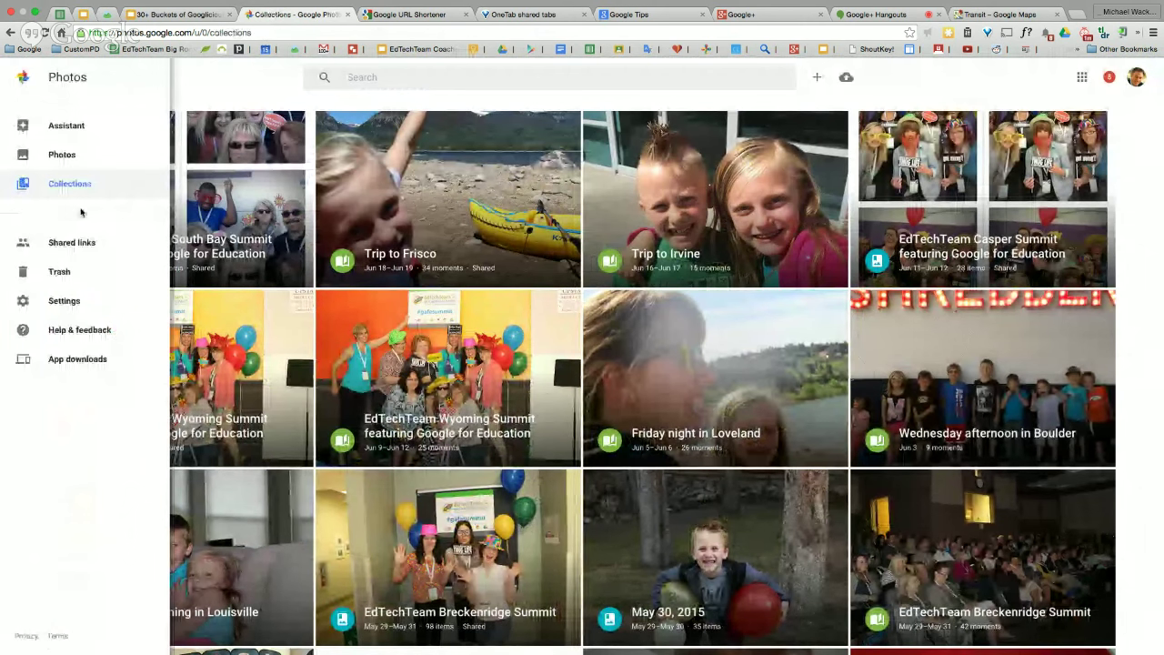
pyautogui.click(381, 71)
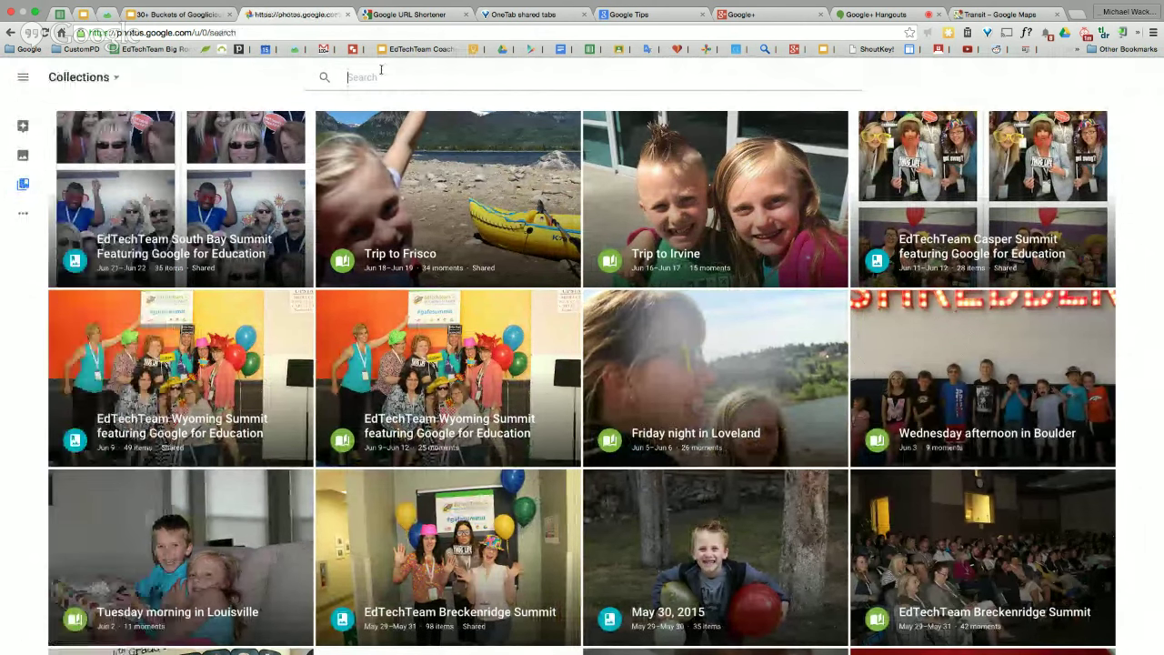
pyautogui.write('#')
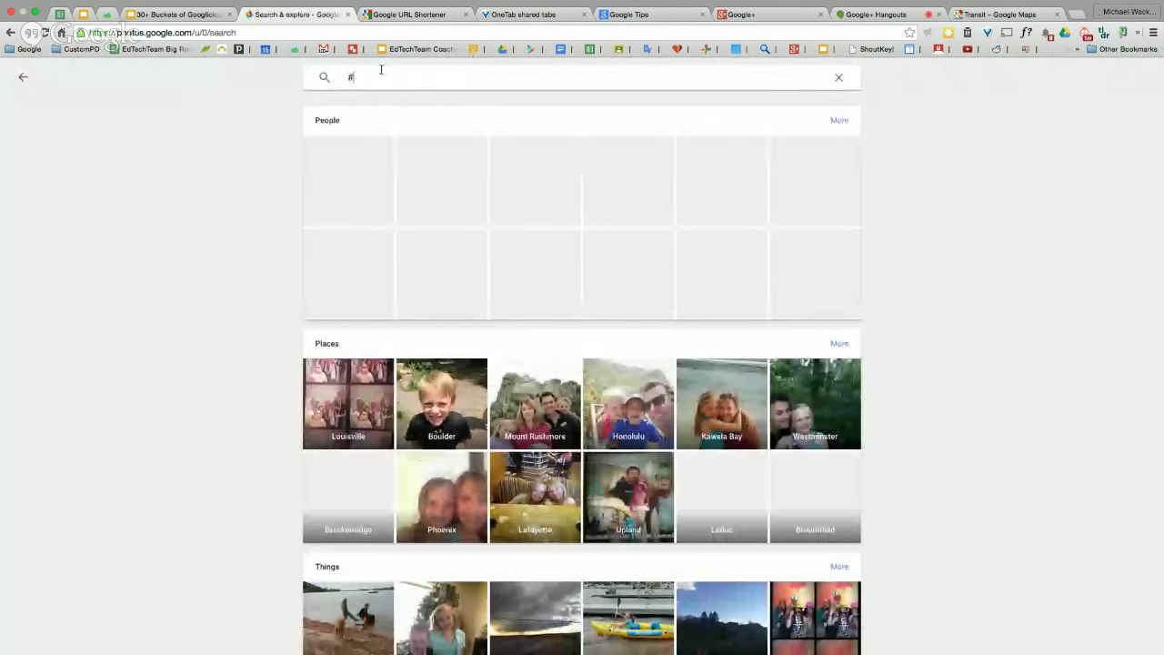
pyautogui.write('autoawesome')
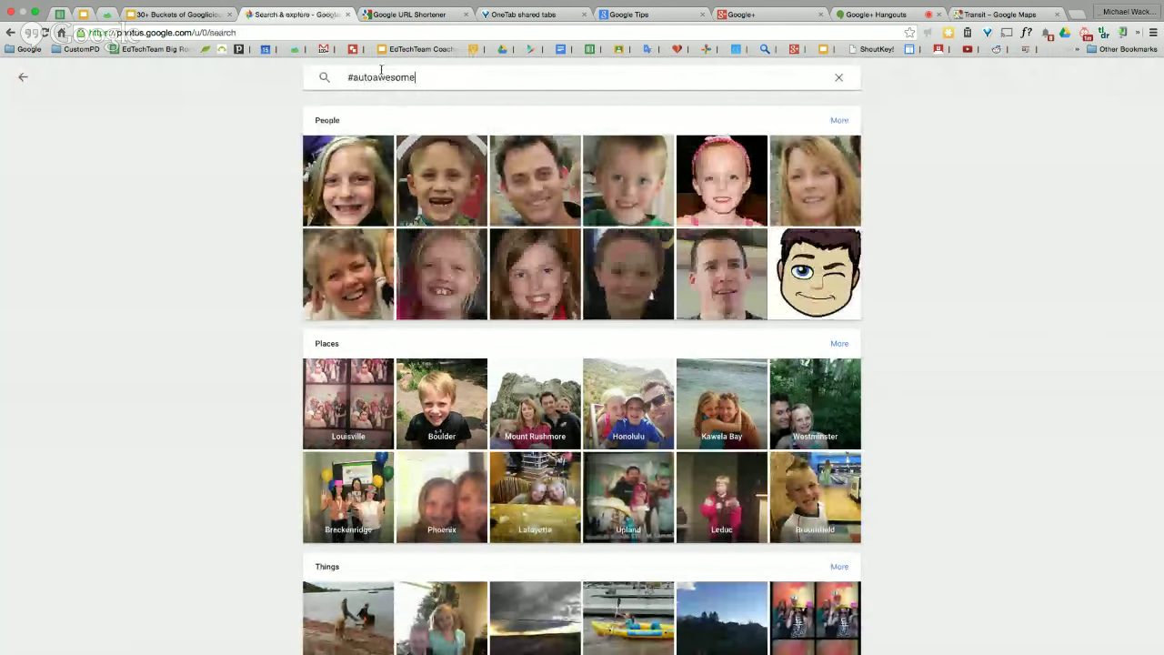
pyautogui.press('Return')
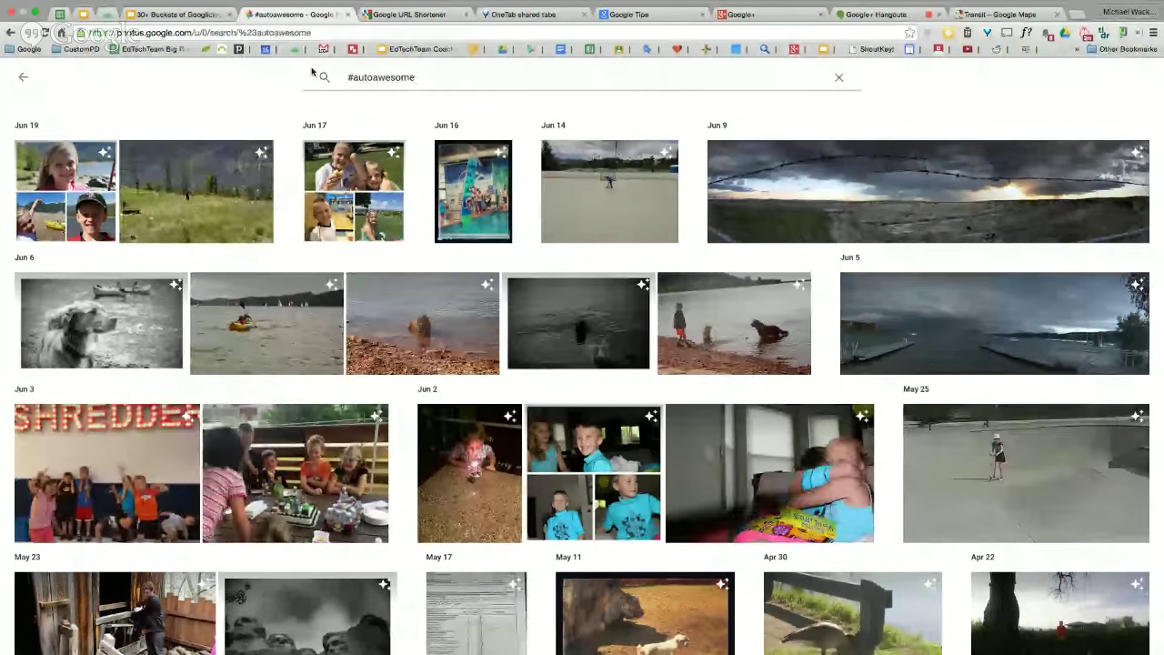
# - View the Jun 14 rink animation in the search results, go back and open the black-and-white Jun 6 dog photo
pyautogui.click(592, 202)
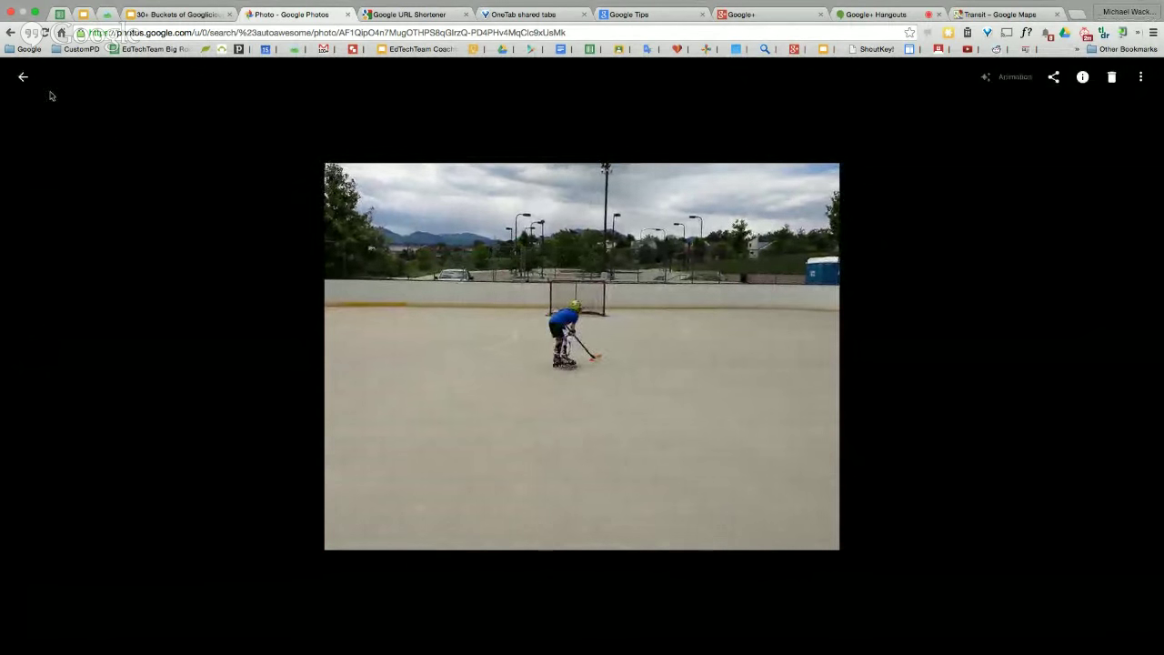
pyautogui.click(23, 77)
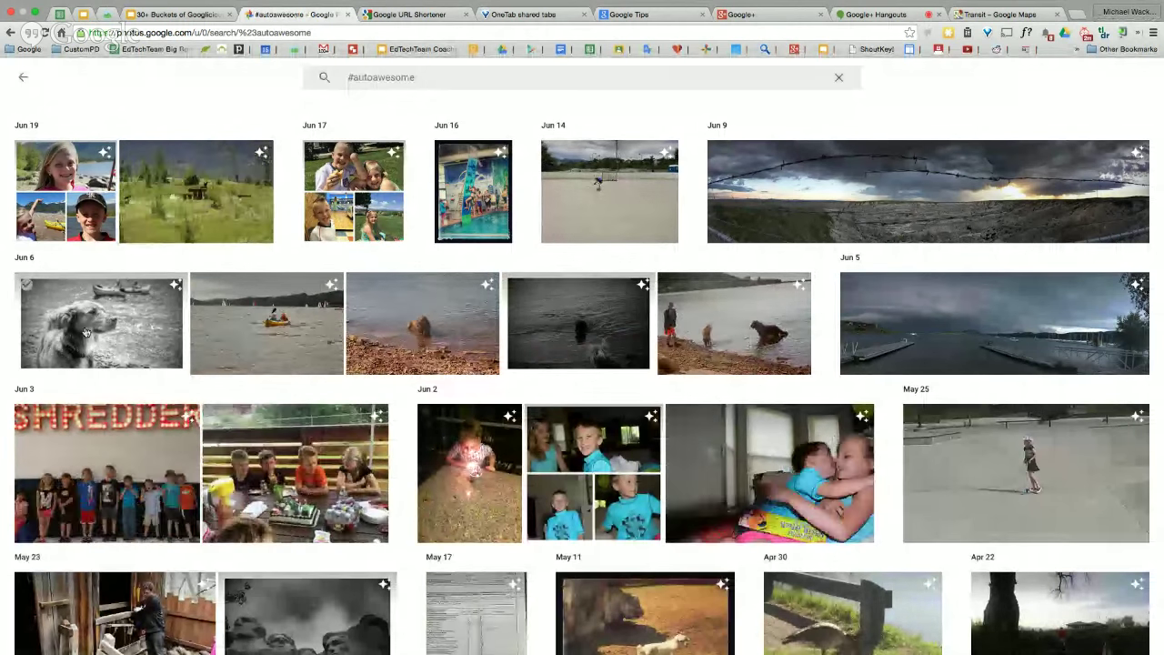
pyautogui.click(85, 332)
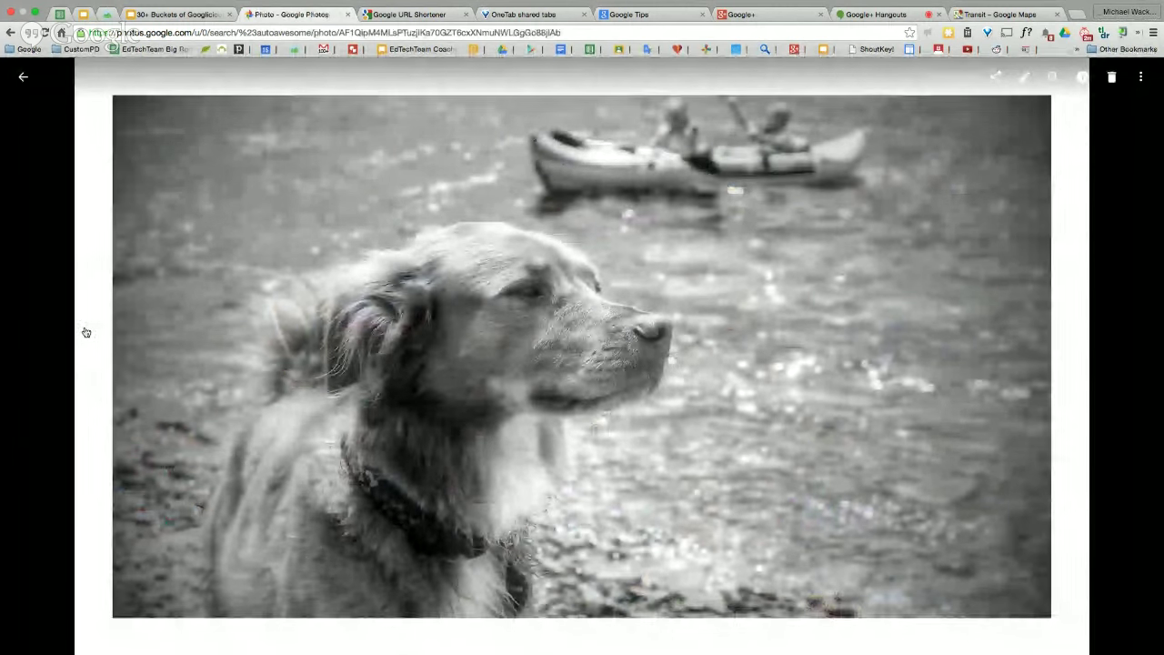
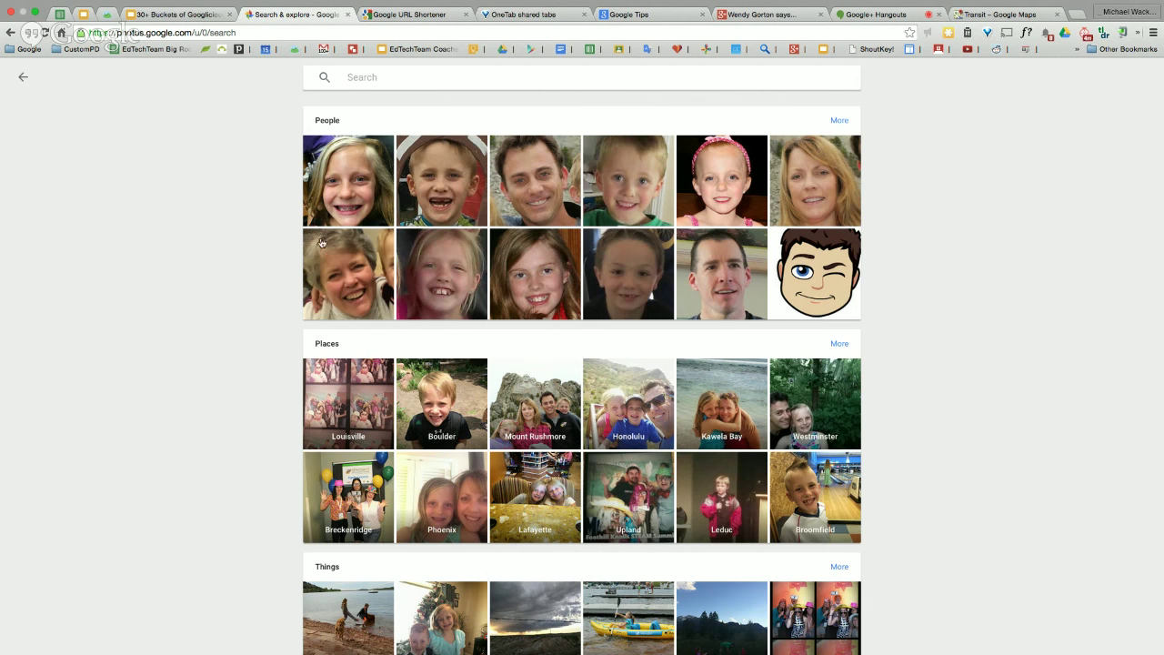
# - Open the photos of the third face in the top row of People, browse back to 2012 and return to the explore page
pyautogui.click(524, 186)
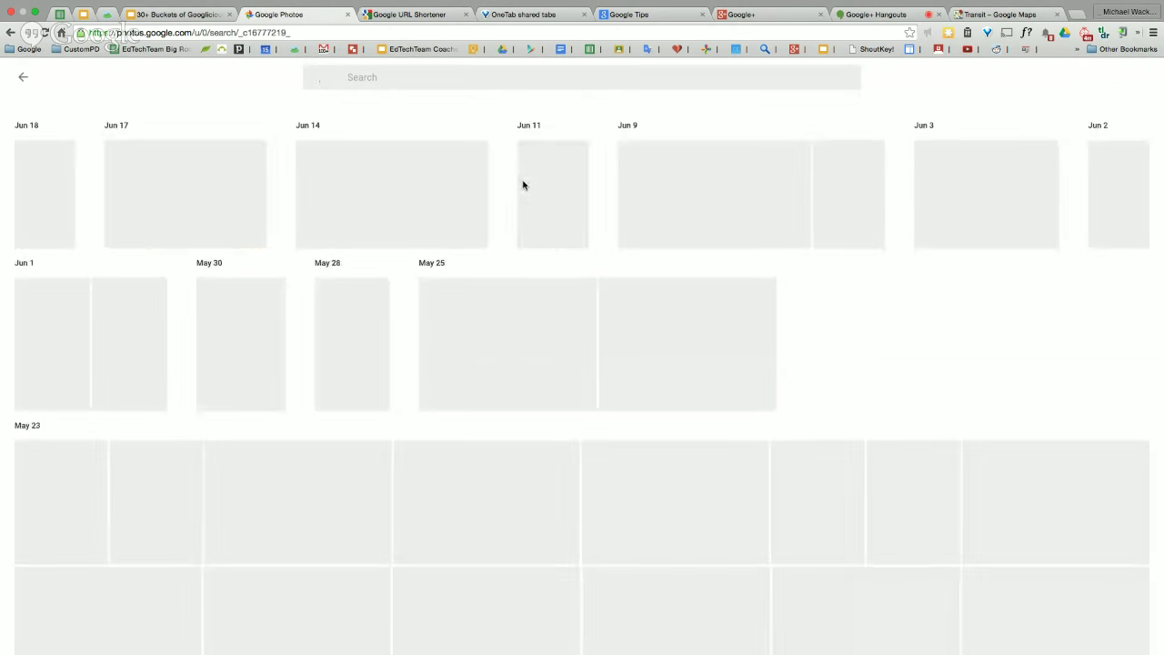
pyautogui.scroll(-3, 471, 362)
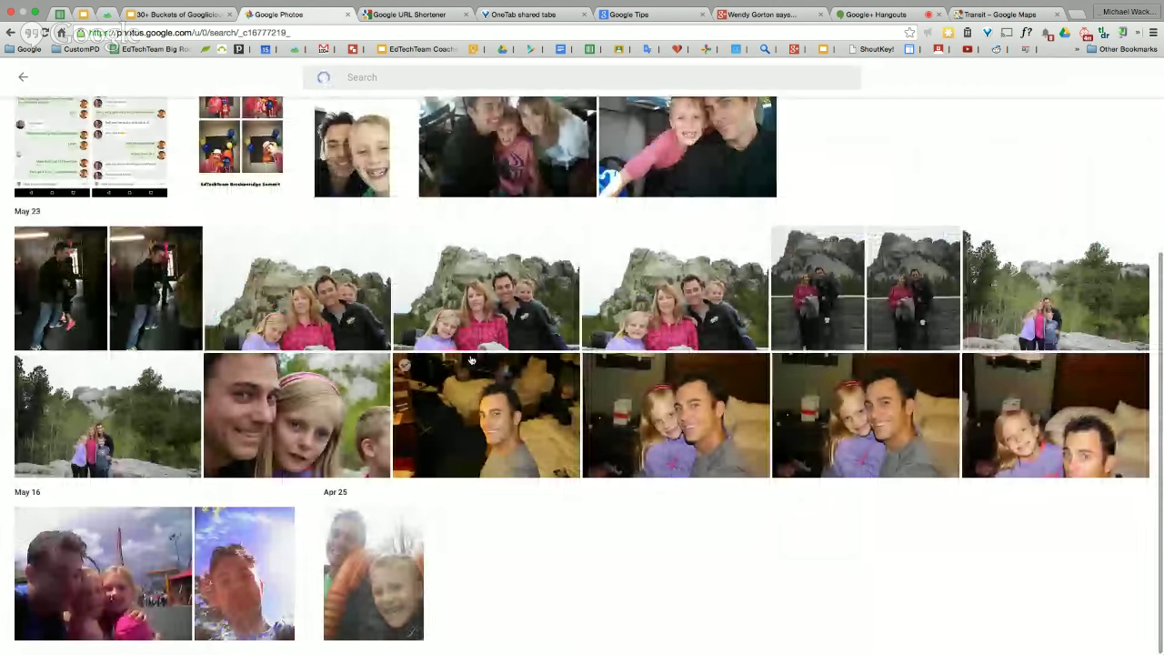
pyautogui.scroll(-1, 629, 591)
pyautogui.scroll(-5, 628, 591)
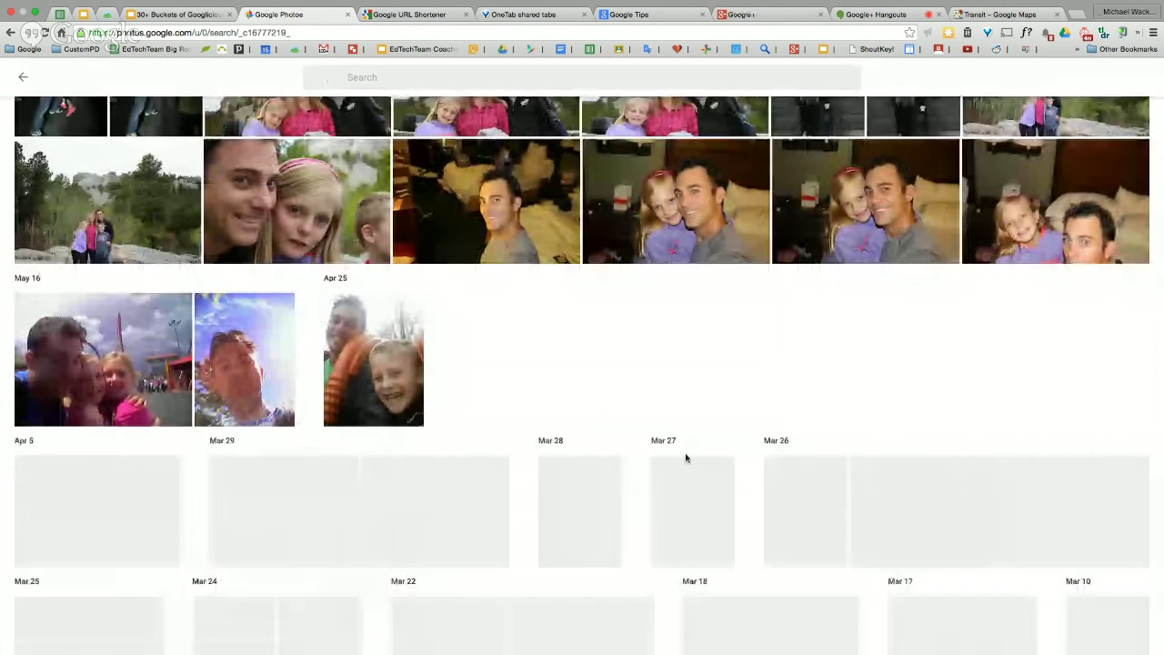
pyautogui.scroll(-8, 687, 459)
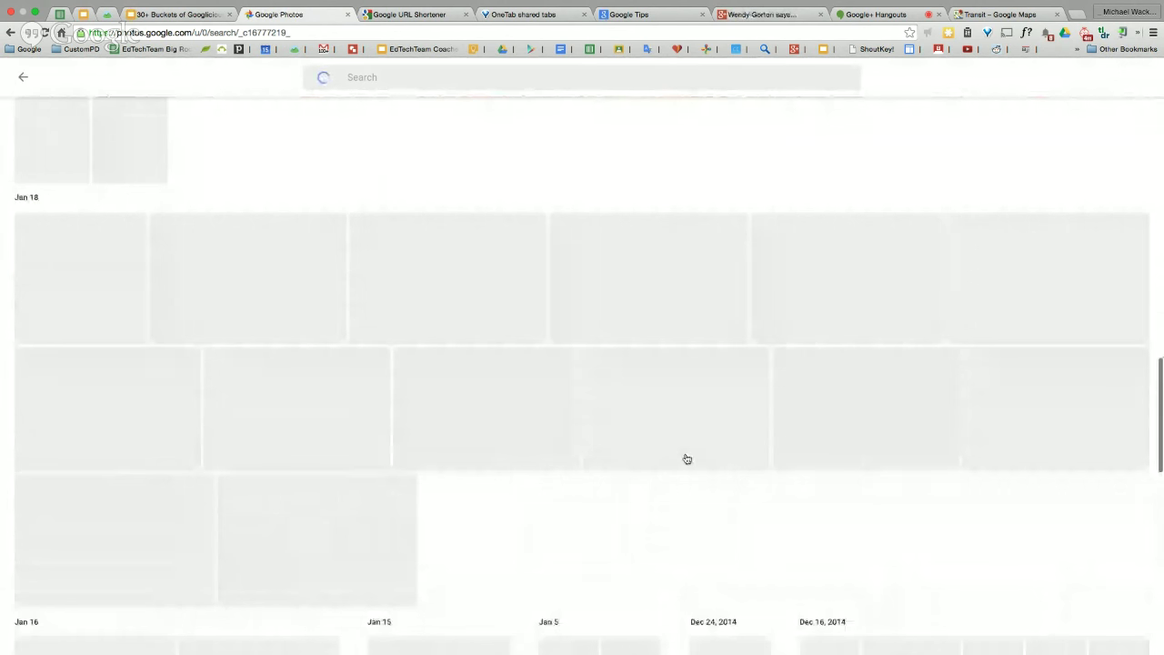
pyautogui.scroll(-10, 687, 458)
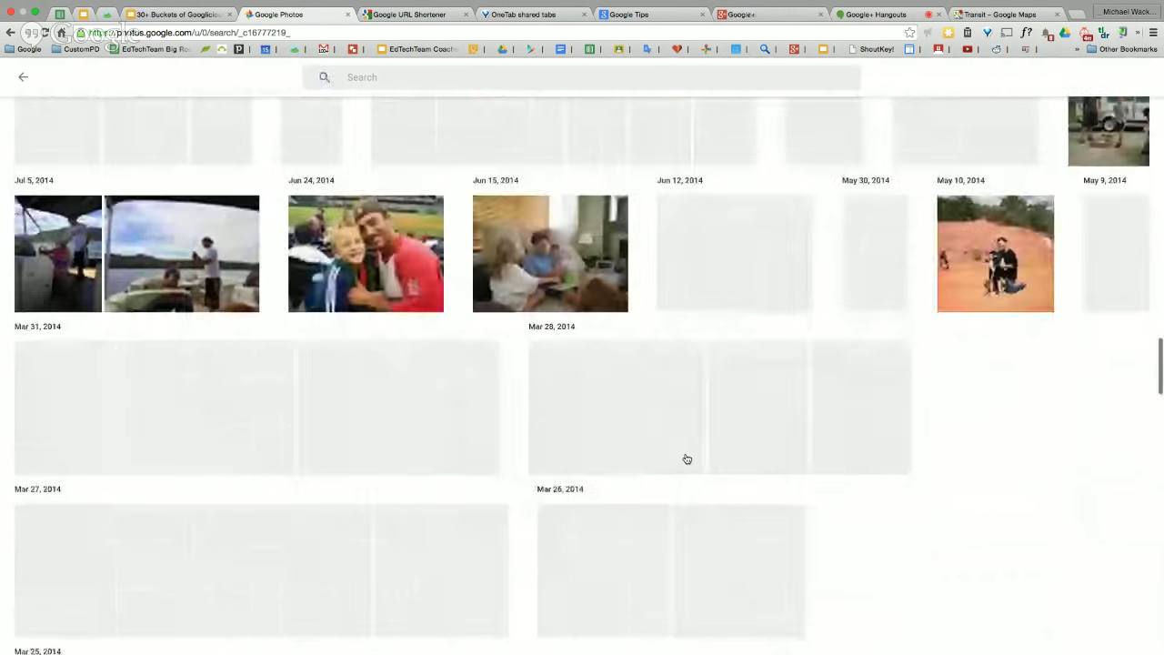
pyautogui.scroll(-10, 687, 458)
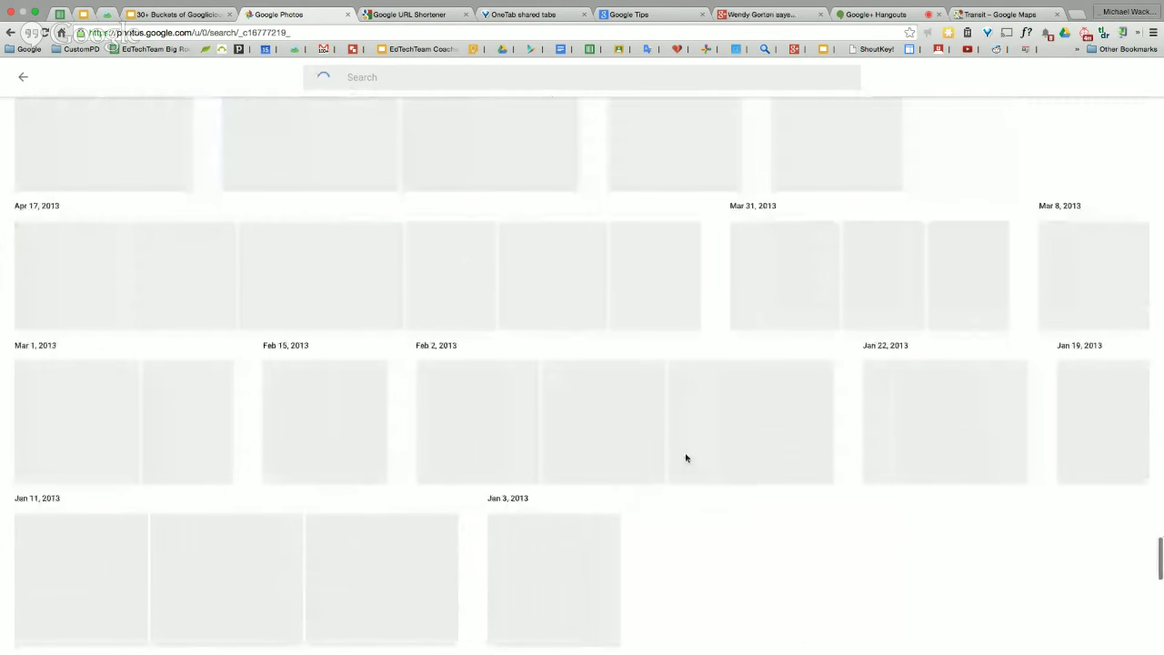
pyautogui.scroll(-2, 686, 457)
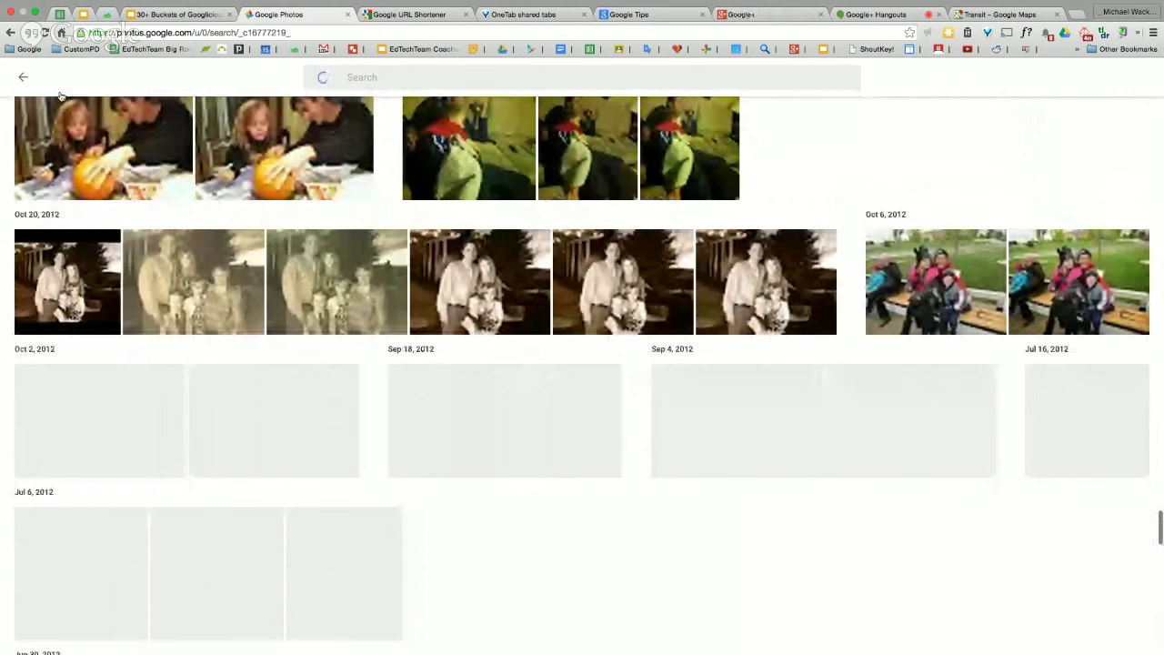
pyautogui.click(8, 32)
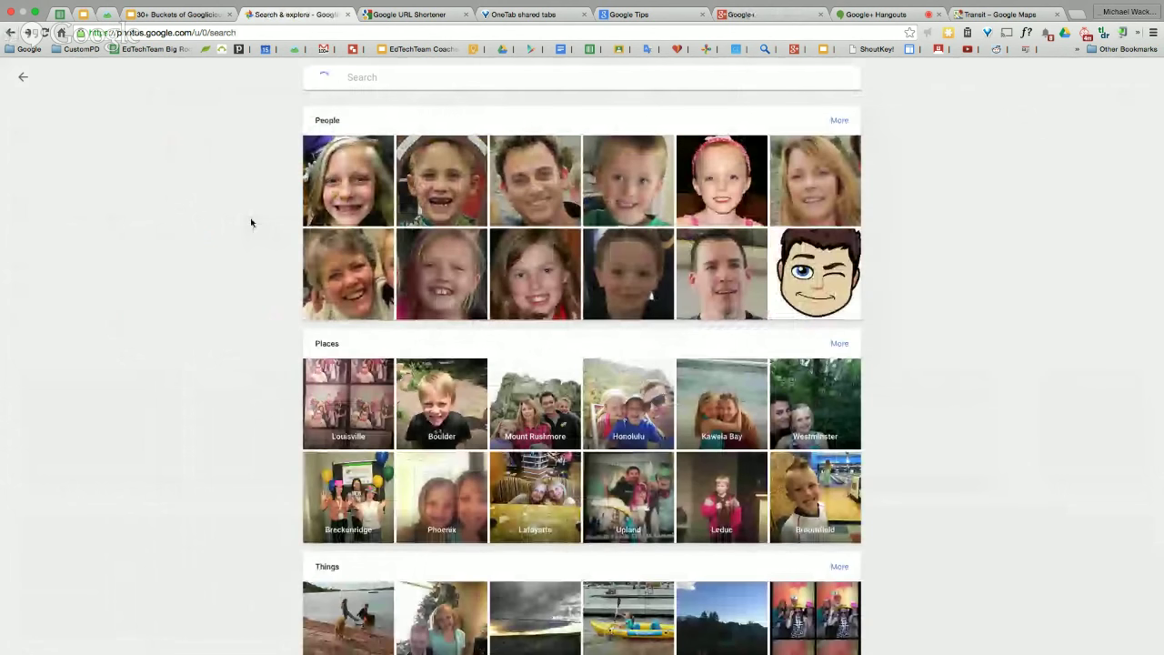
# - Open the photos of the first face under People and browse them from Jun 19 back to Apr 5
pyautogui.click(352, 200)
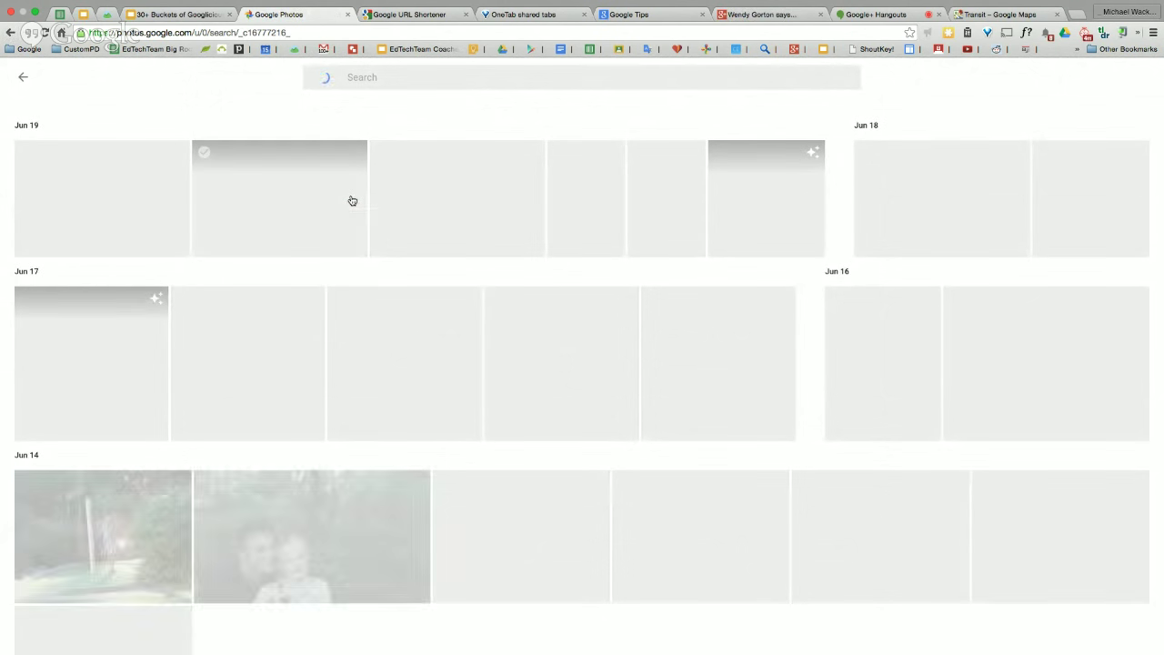
pyautogui.scroll(-15, 437, 300)
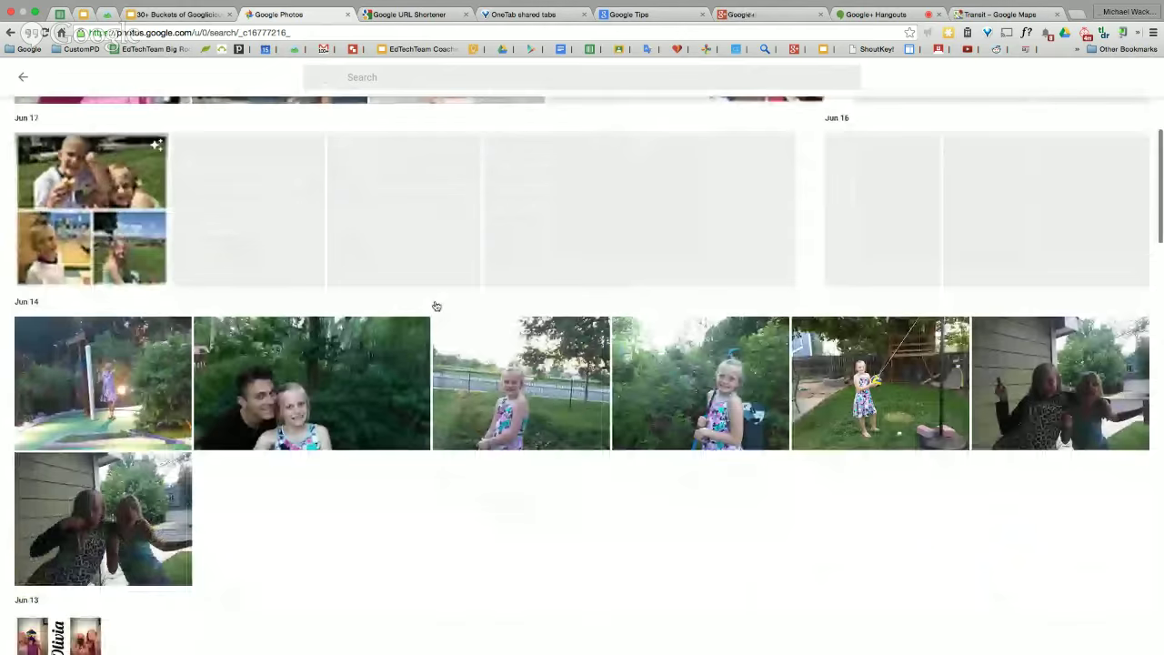
pyautogui.scroll(-15, 436, 305)
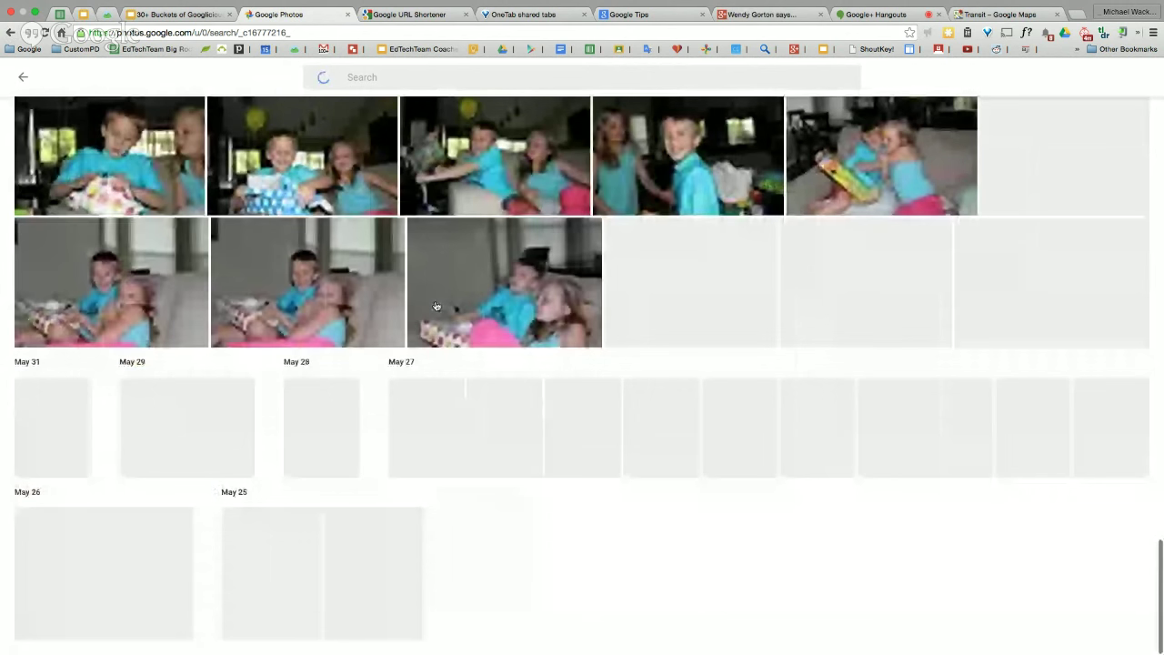
pyautogui.scroll(-20, 437, 307)
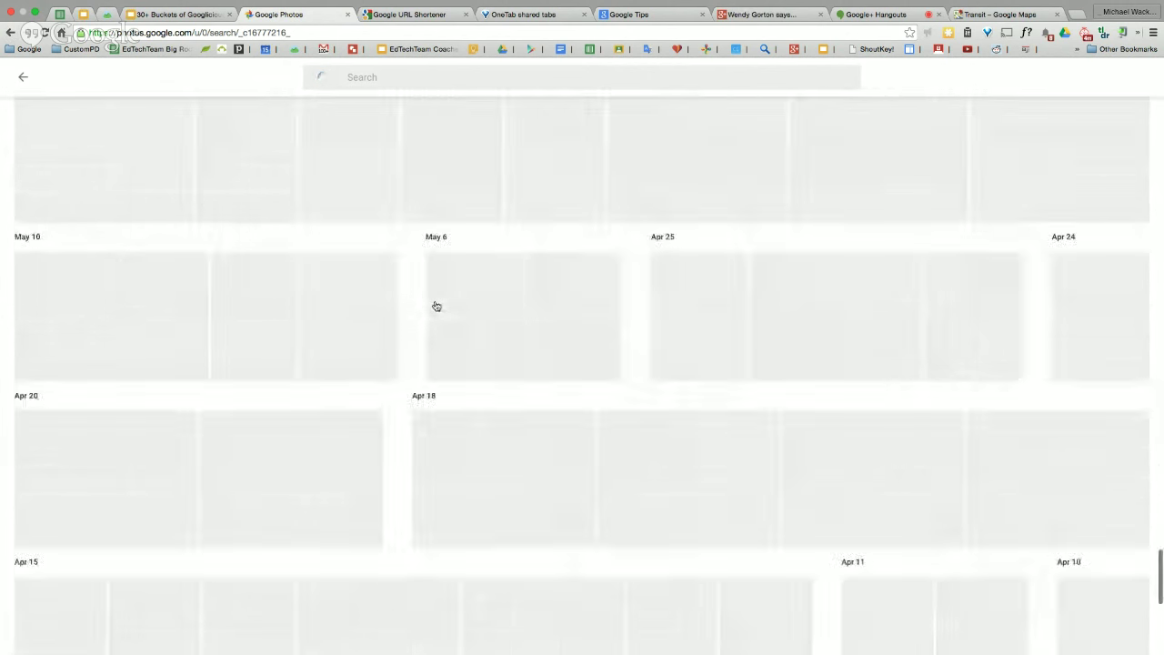
pyautogui.scroll(-10, 437, 306)
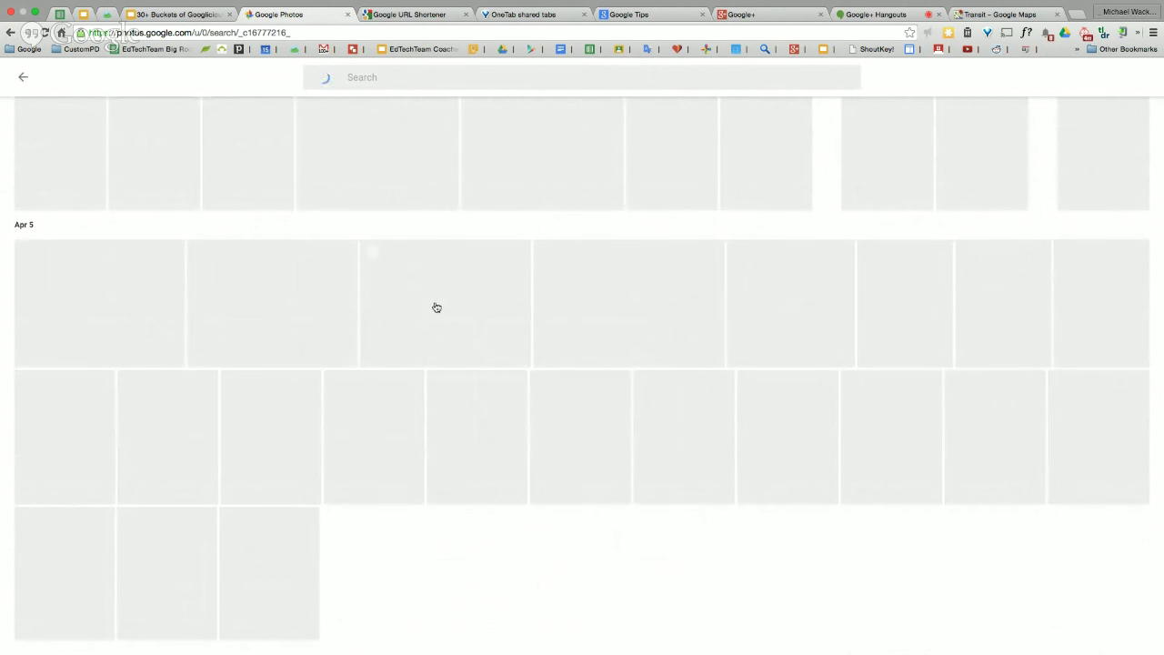
pyautogui.scroll(-2, 437, 308)
# - Go back to the explore page and open the Boats category under Things
pyautogui.scroll(-15, 437, 308)
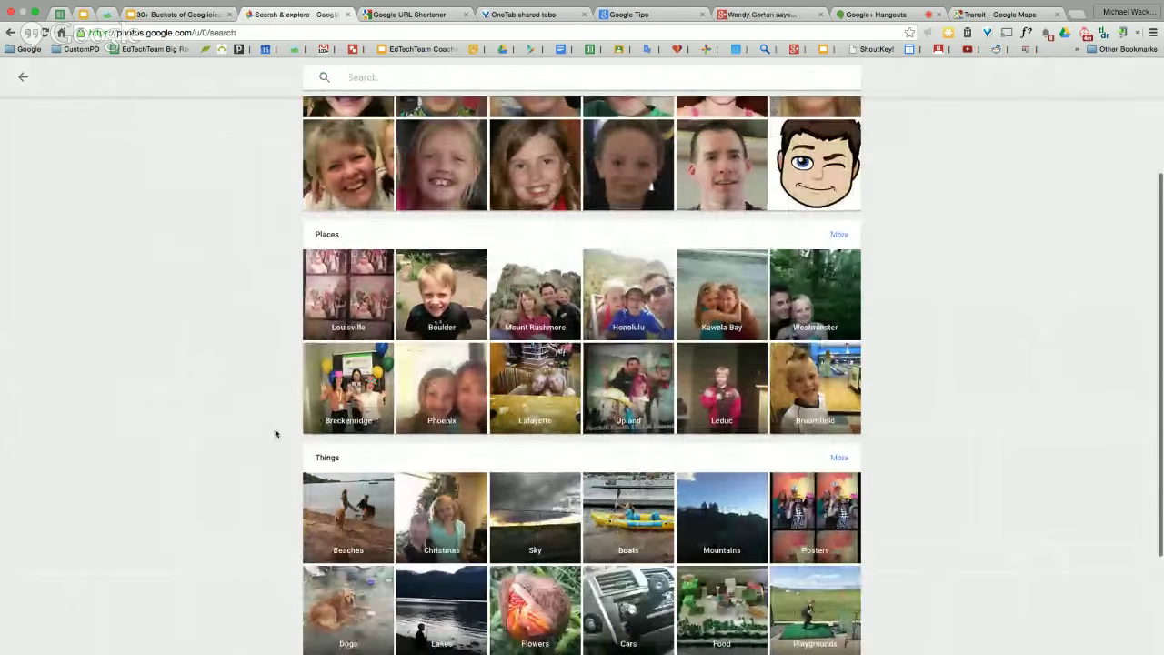
pyautogui.scroll(-3, 275, 433)
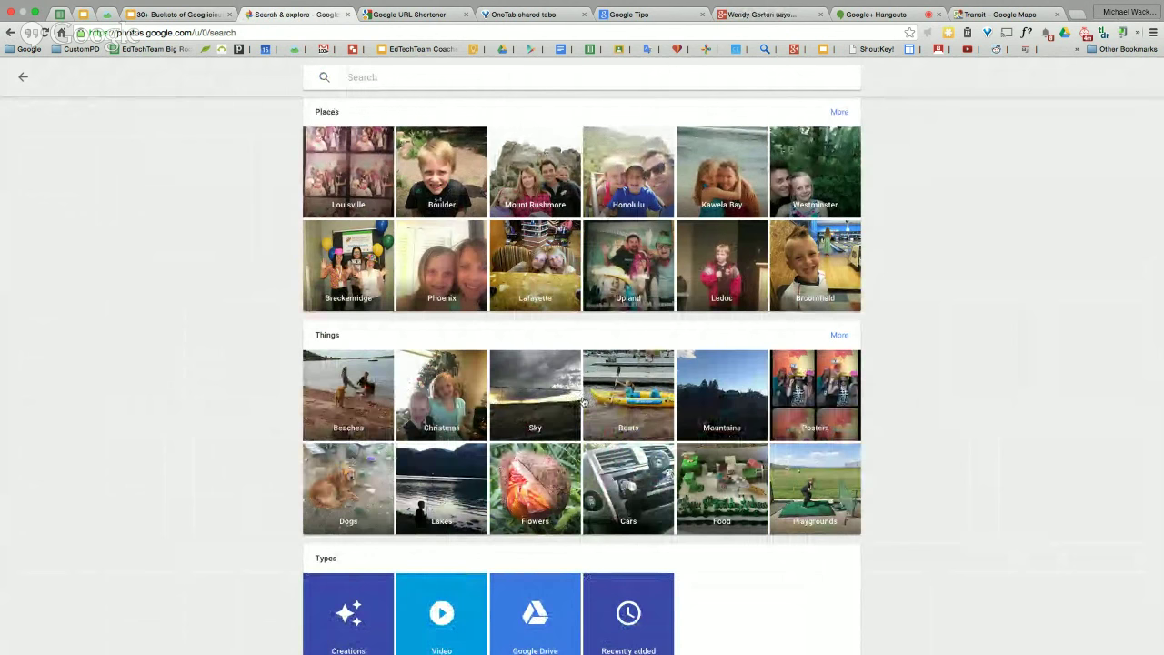
pyautogui.click(634, 408)
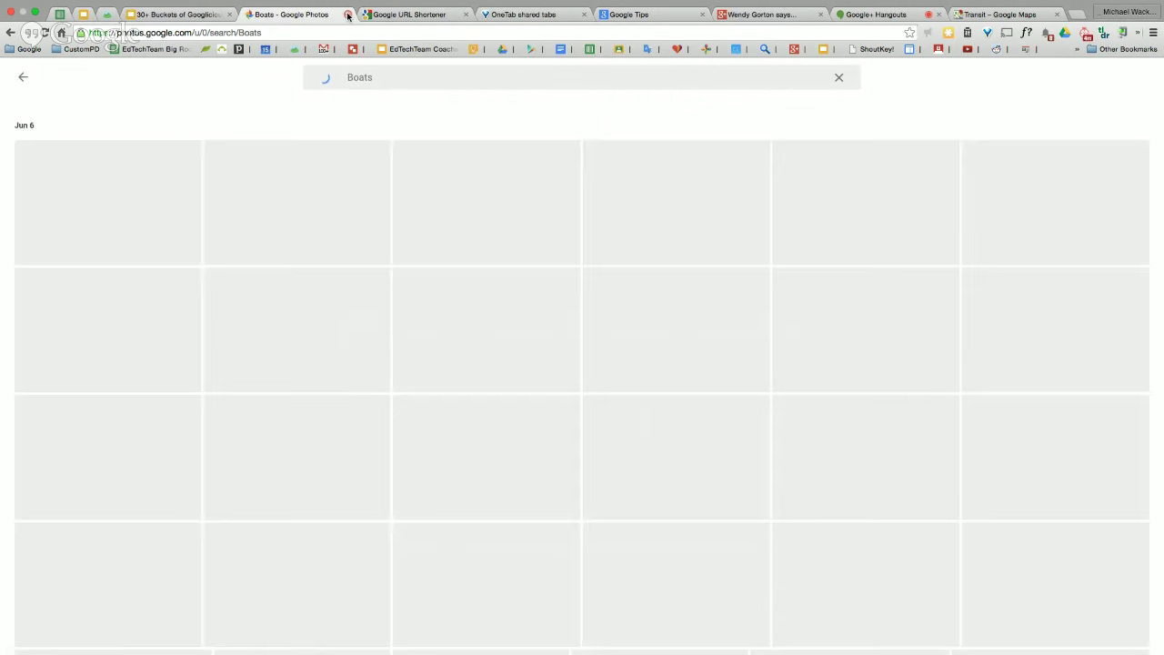
# - Close Google Photos, advance the presentation to the Google Cloud Print slide and open its link
pyautogui.click(346, 15)
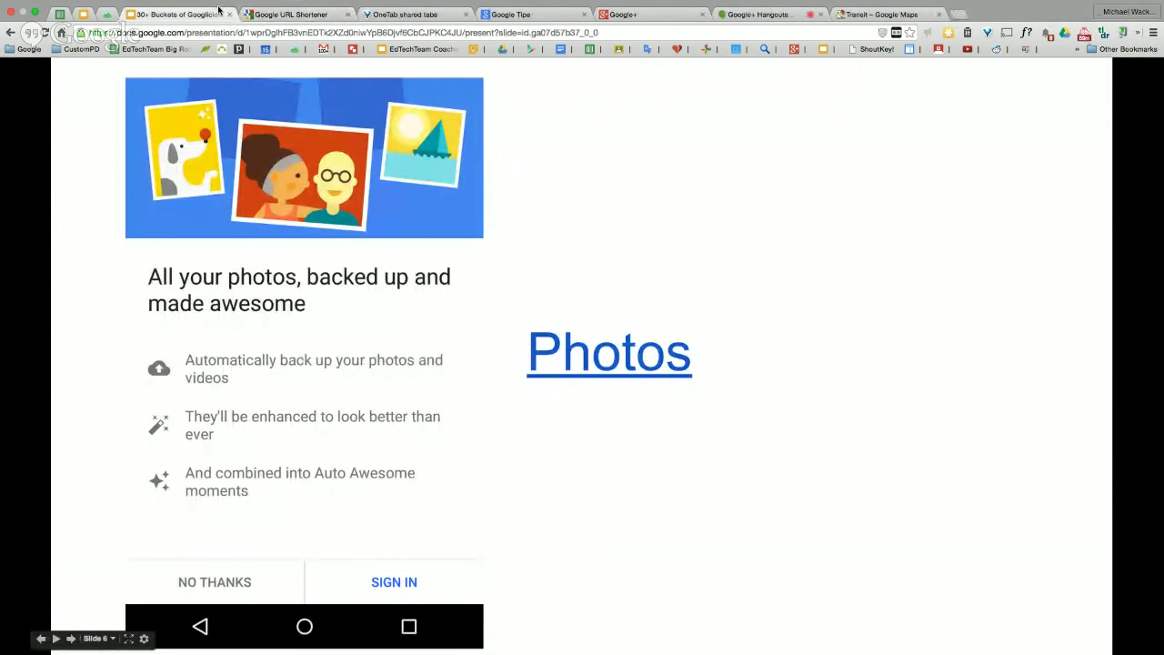
pyautogui.press('Right')
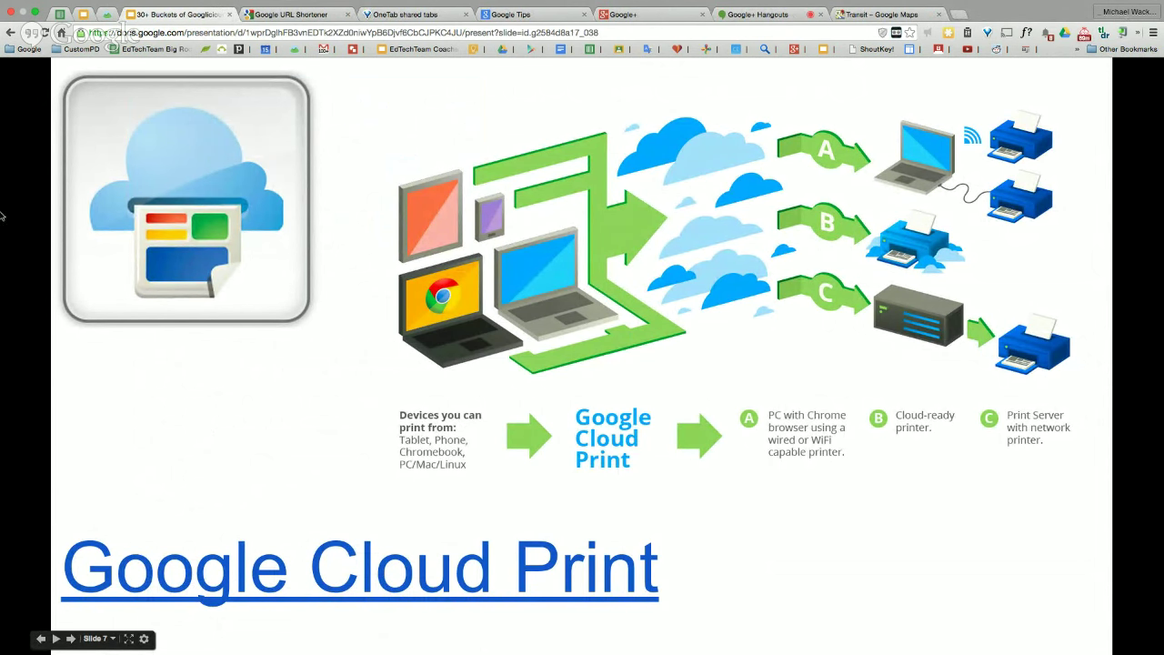
pyautogui.click(327, 559)
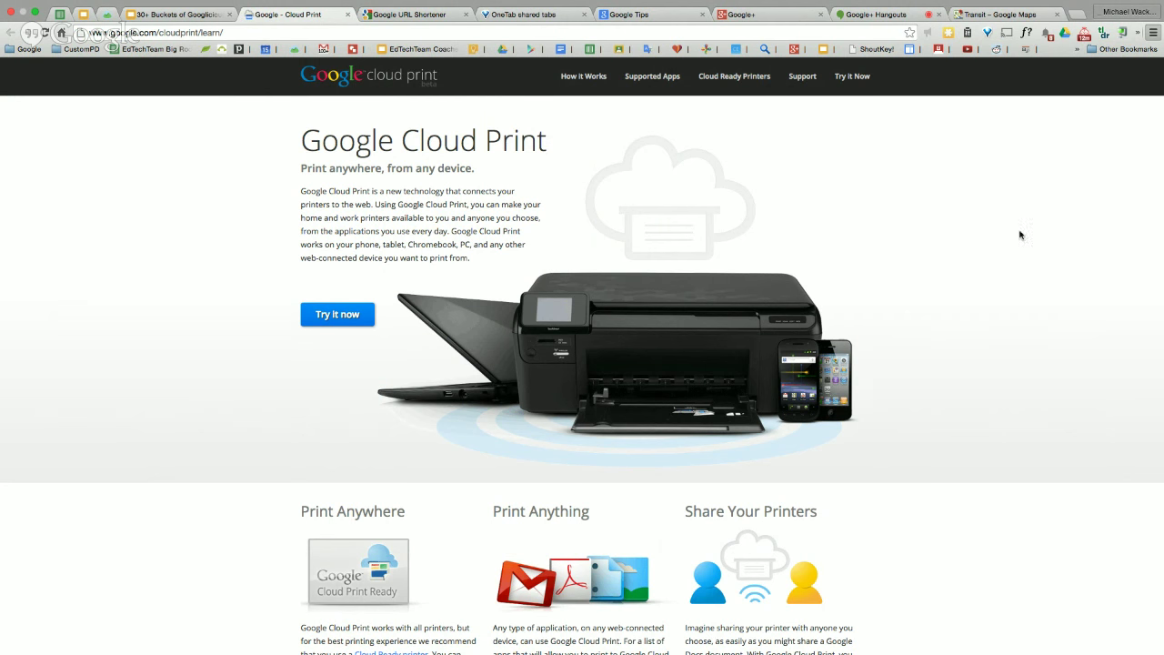
# - Open Chrome's advanced settings and go to the Google Cloud Print device management page
pyautogui.press('super+comma')
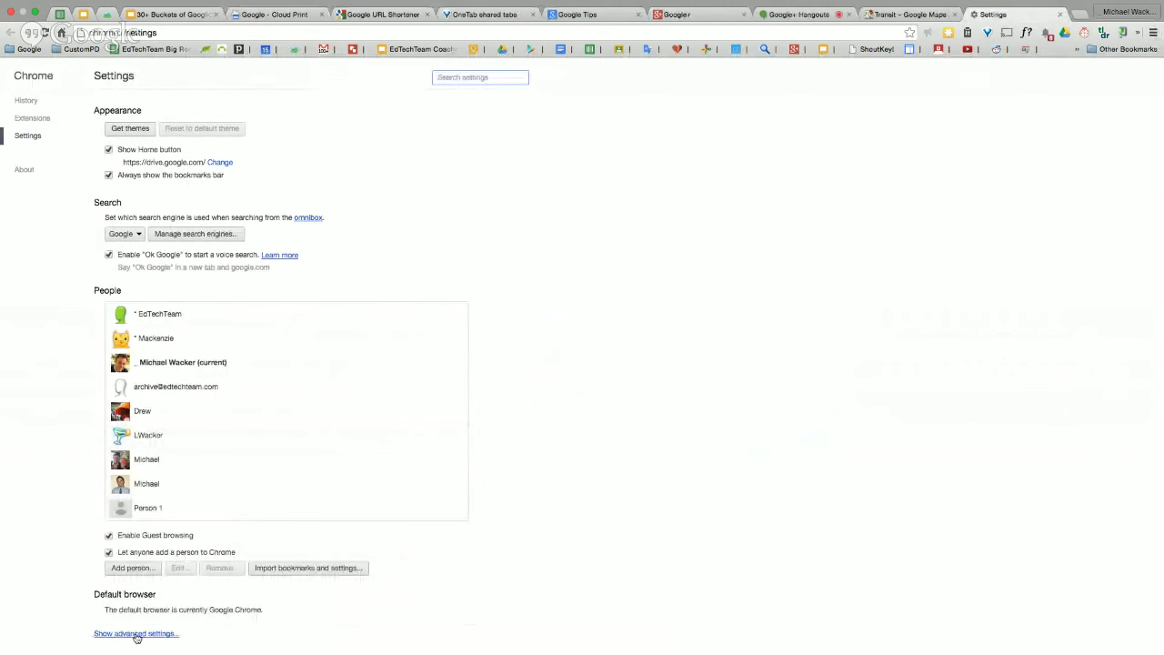
pyautogui.click(136, 637)
pyautogui.scroll(-15, 417, 489)
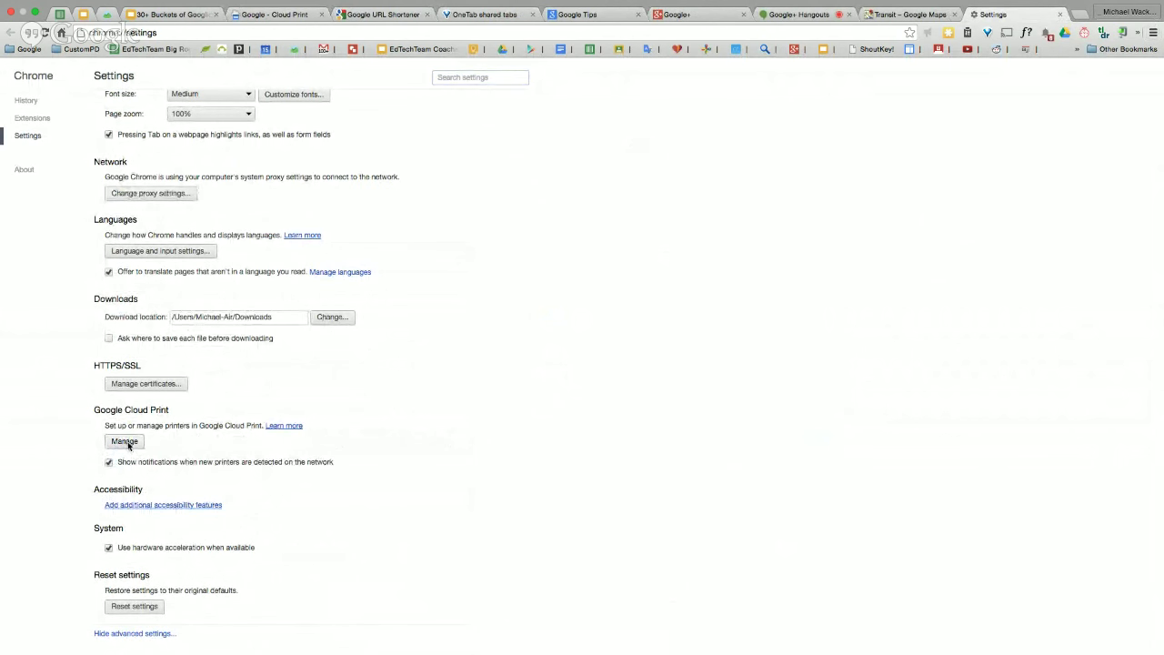
pyautogui.click(129, 443)
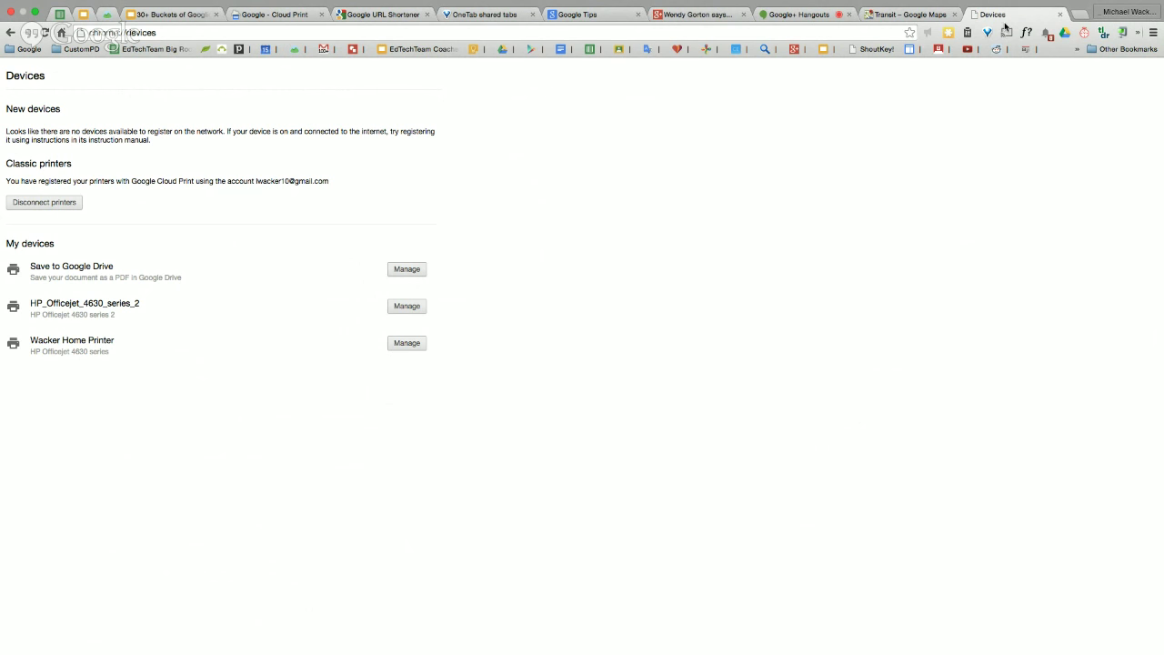
# - Close the Devices and Google Cloud Print pages and advance the presentation to the Hangouts slide
pyautogui.click(1059, 15)
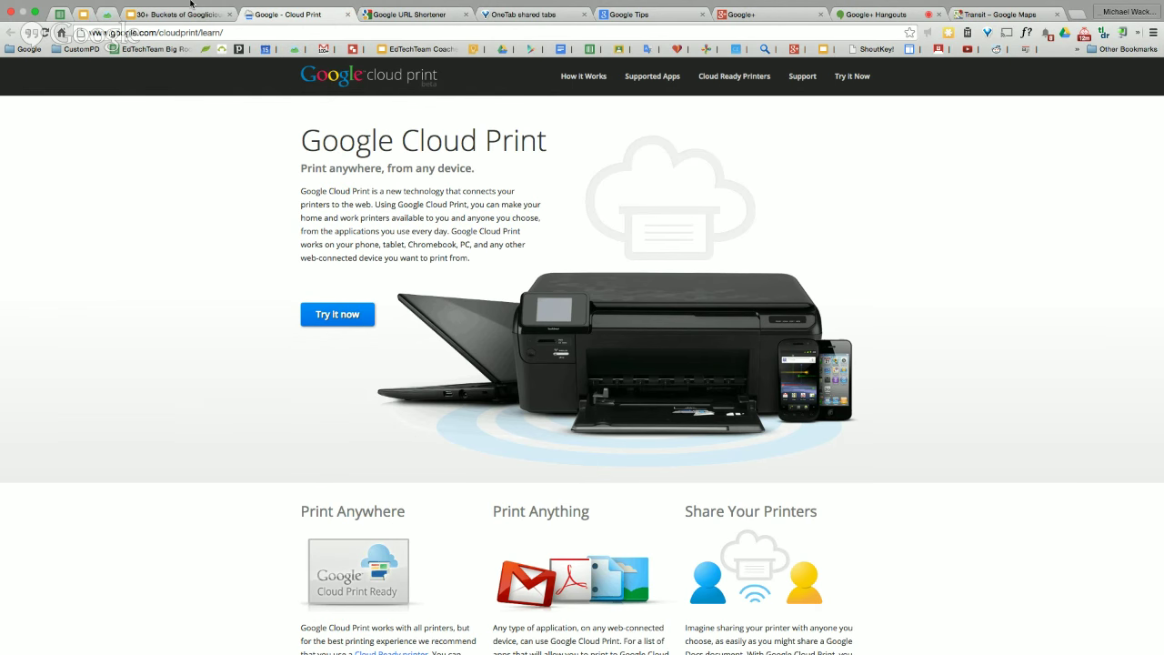
pyautogui.click(348, 14)
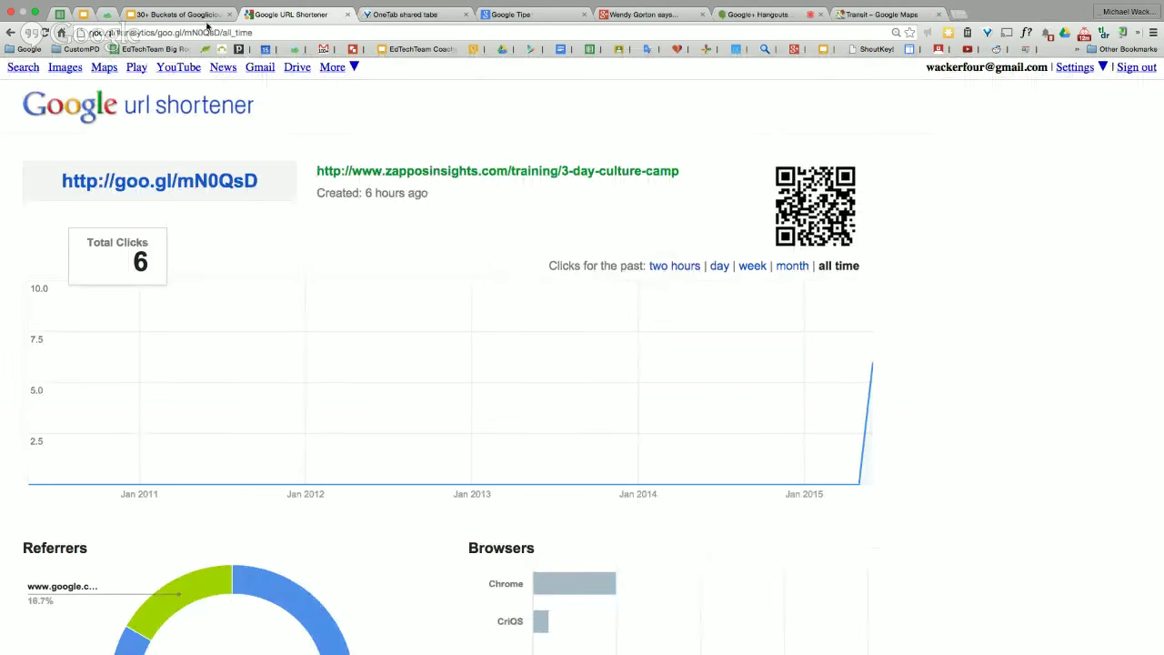
pyautogui.click(207, 14)
pyautogui.click(293, 326)
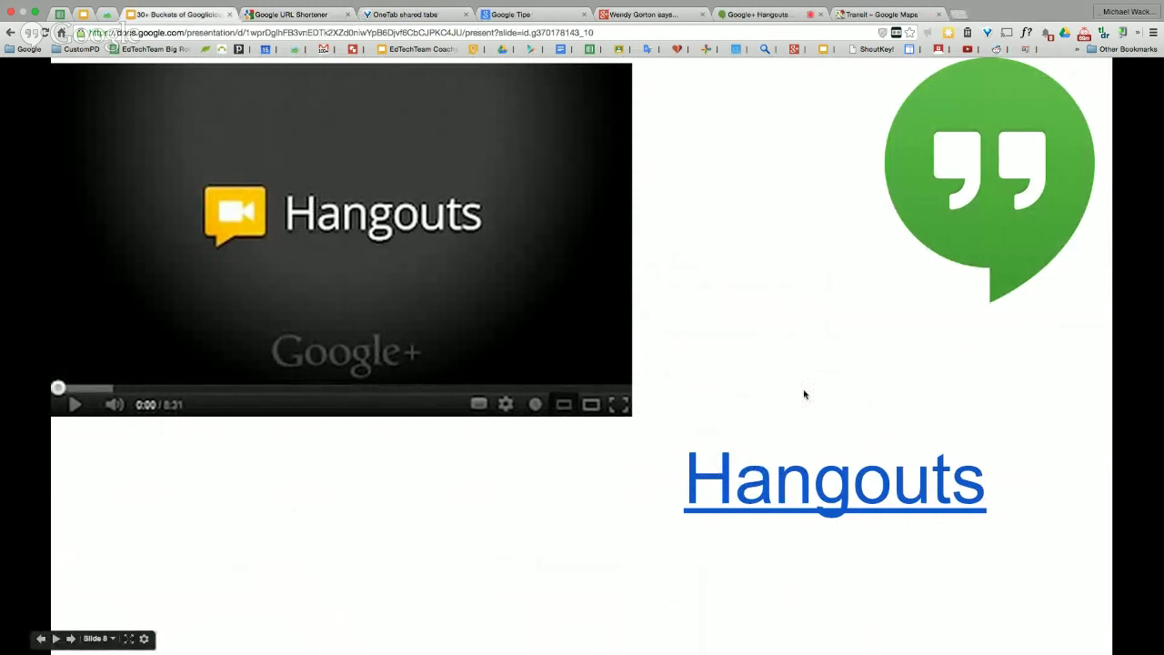
# - Switch to the live Google+ Hangout and open the Hangout Toolbox app
pyautogui.click(746, 14)
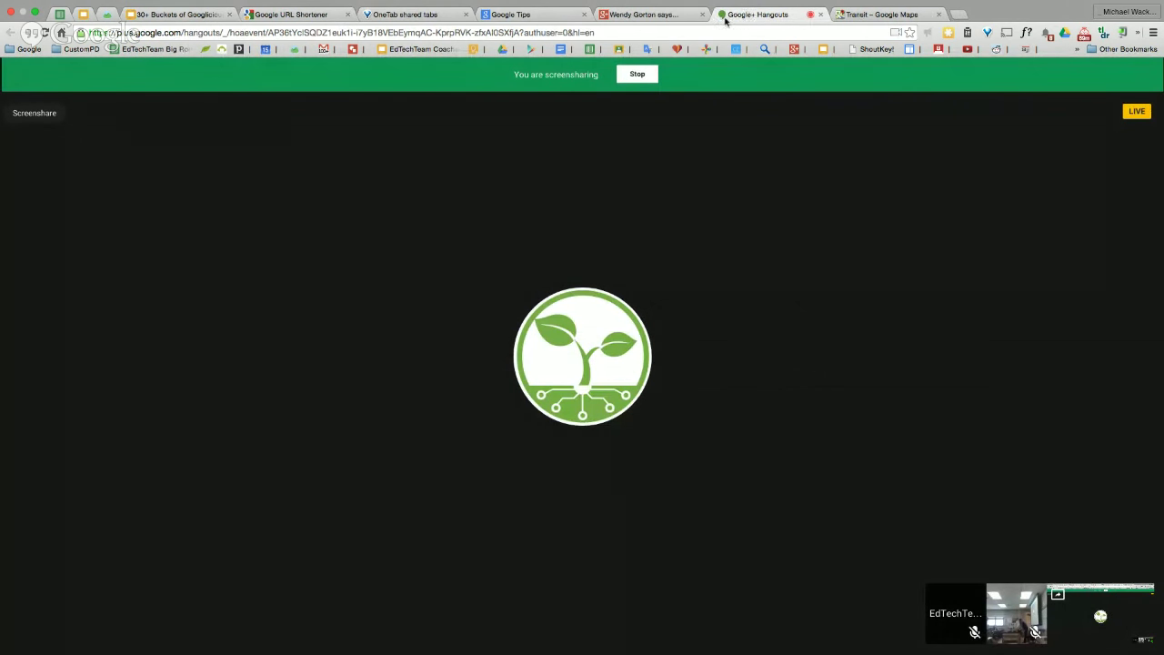
pyautogui.moveTo(276, 156)
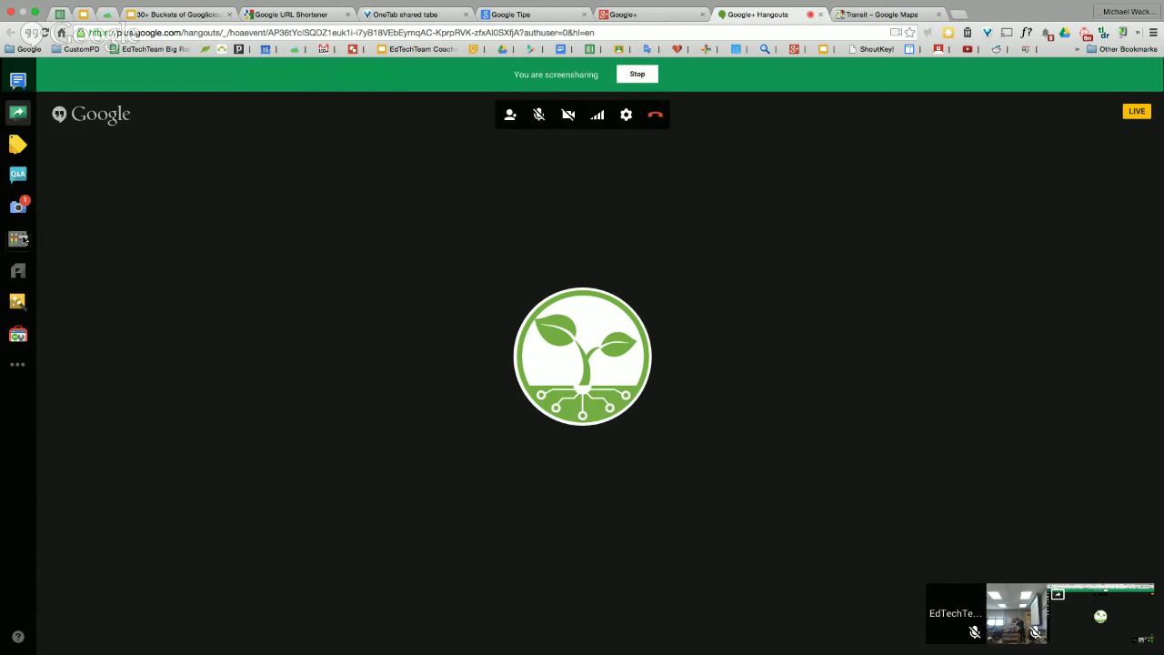
pyautogui.click(18, 365)
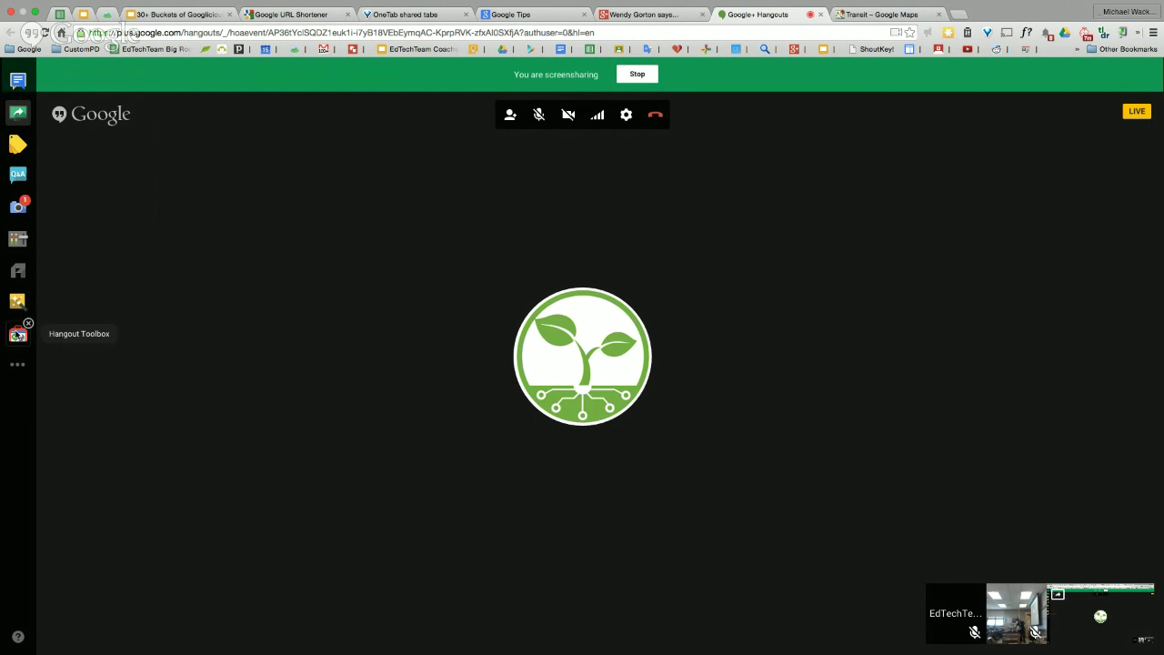
pyautogui.click(17, 336)
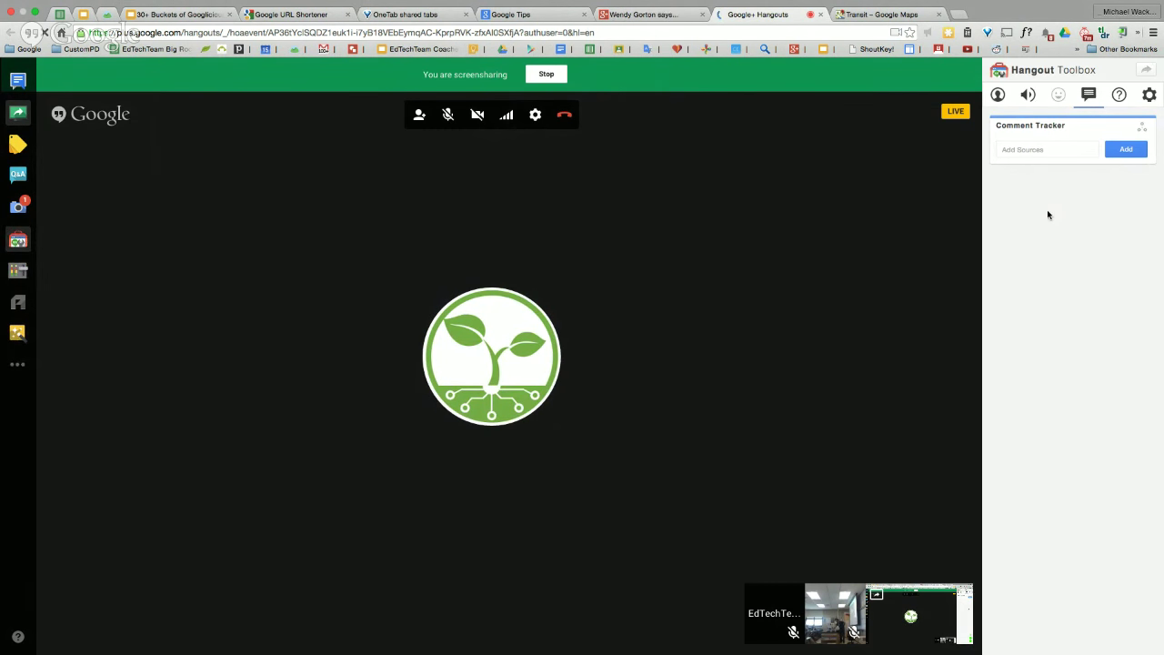
# - Show the Hangout Toolbox's Lower Third and logo settings and switch the Lower Third off
pyautogui.click(998, 94)
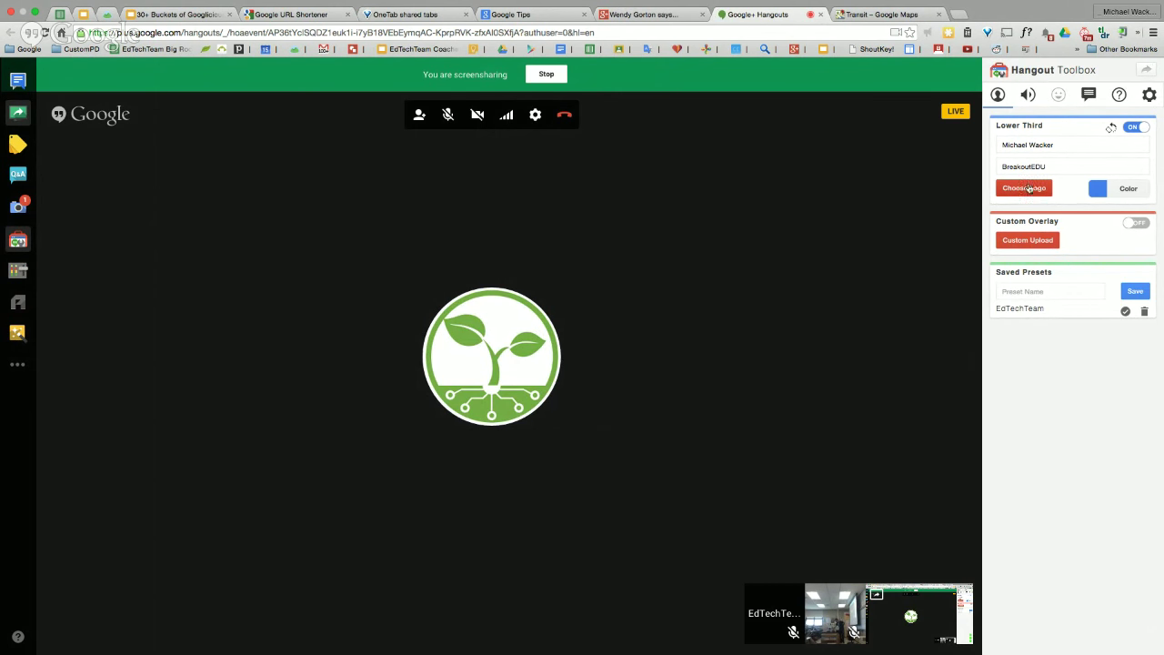
pyautogui.click(1031, 191)
pyautogui.click(1144, 129)
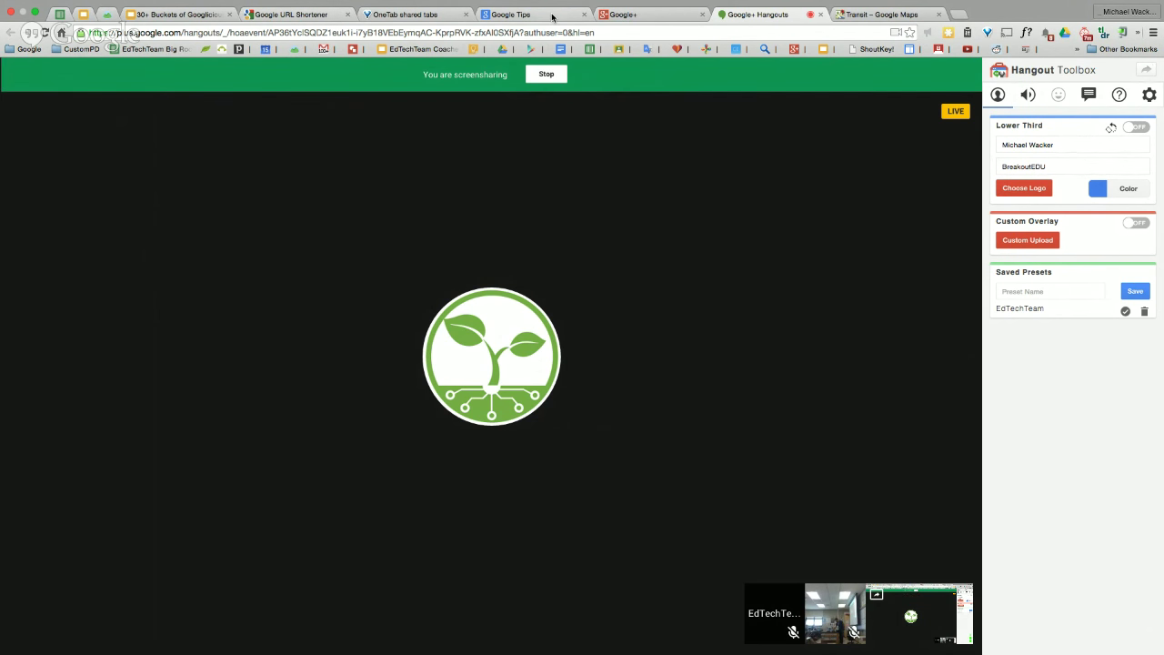
# - Switch to Google+, close the EdTechTeam 2015 chat and open the South Bay Redondo group conversation from the Hangouts list
pyautogui.click(611, 16)
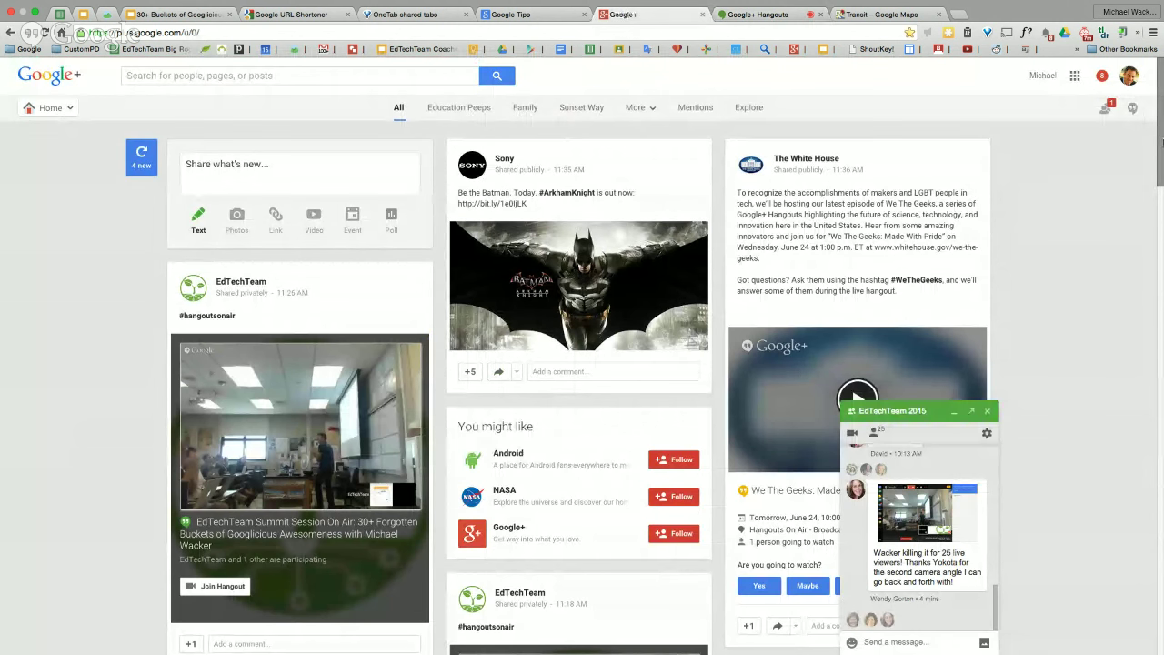
pyautogui.click(986, 410)
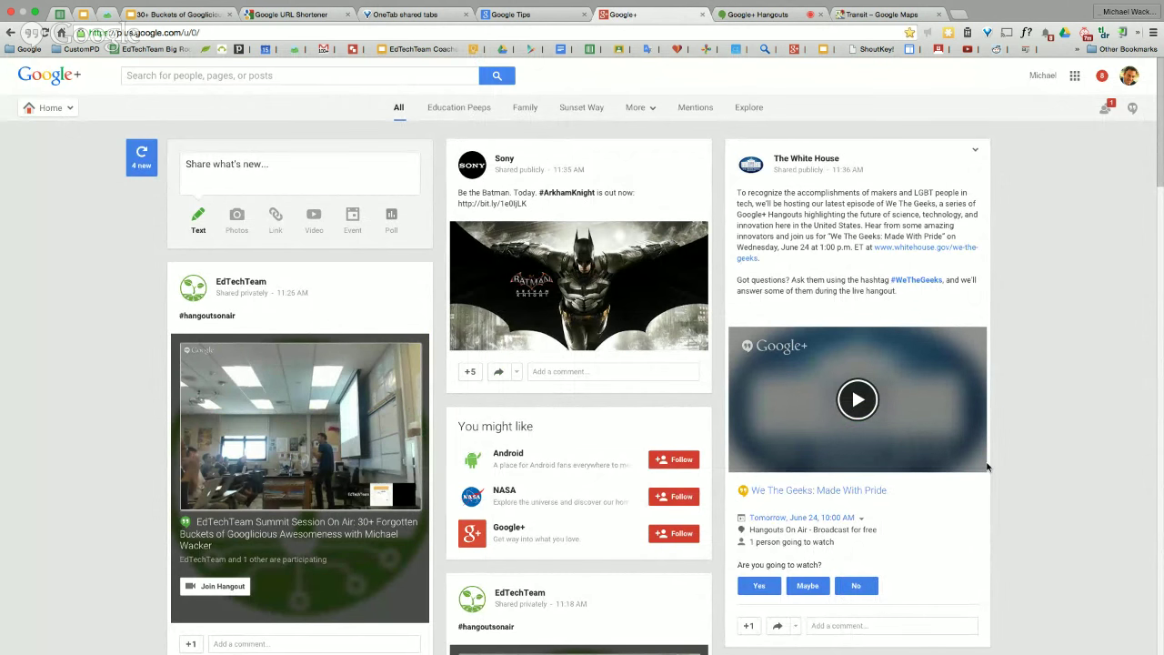
pyautogui.click(1134, 109)
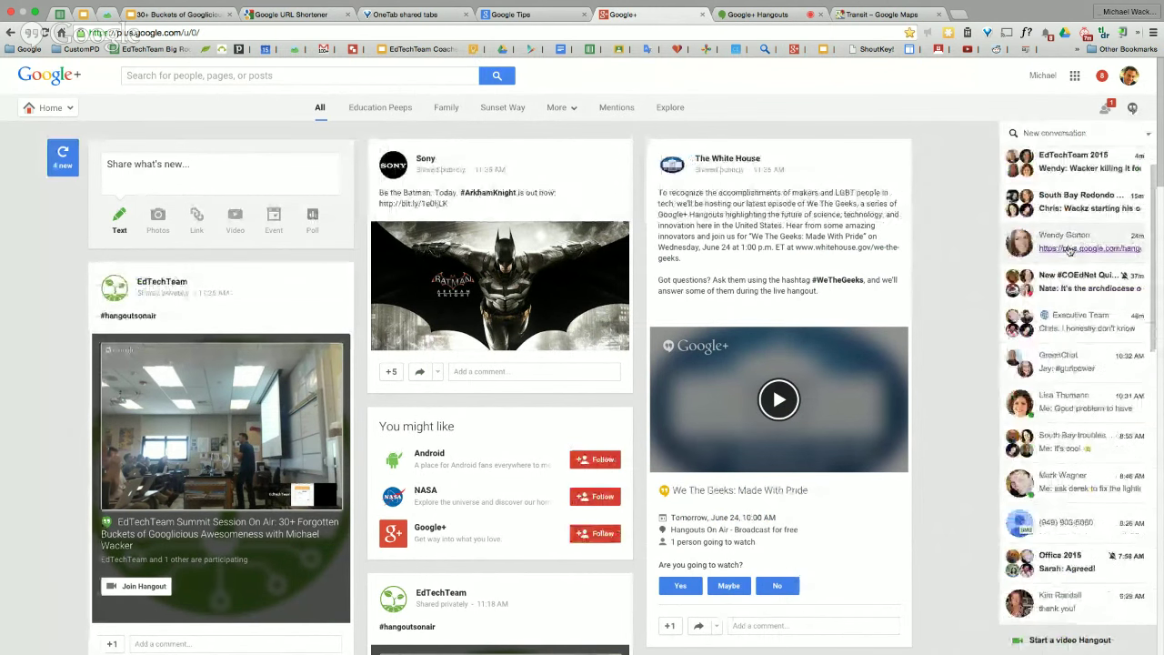
pyautogui.click(1068, 253)
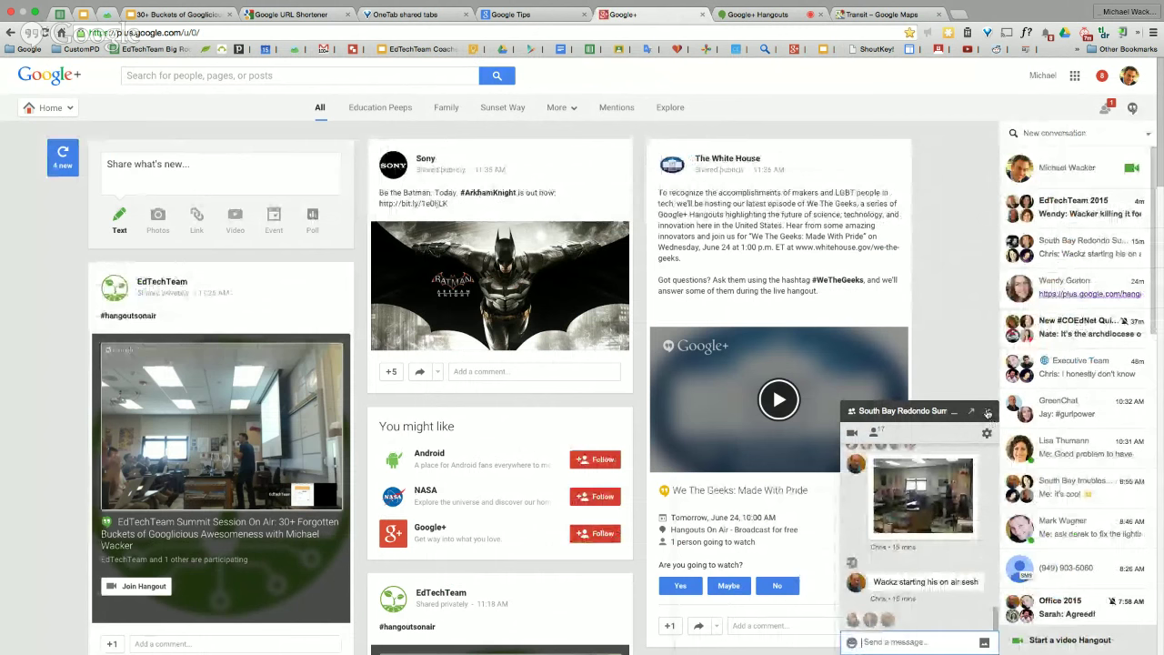
# - Close the South Bay Redondo conversation and the Google+ page, returning to the presentation at the Google Fit slide
pyautogui.click(988, 412)
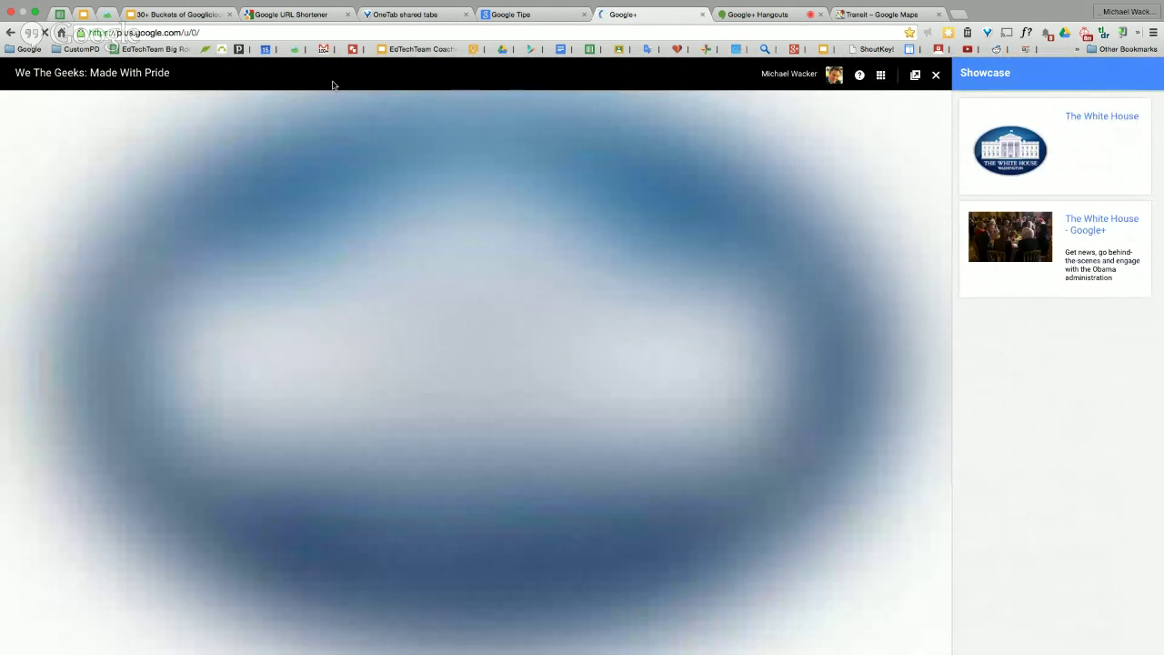
pyautogui.click(701, 14)
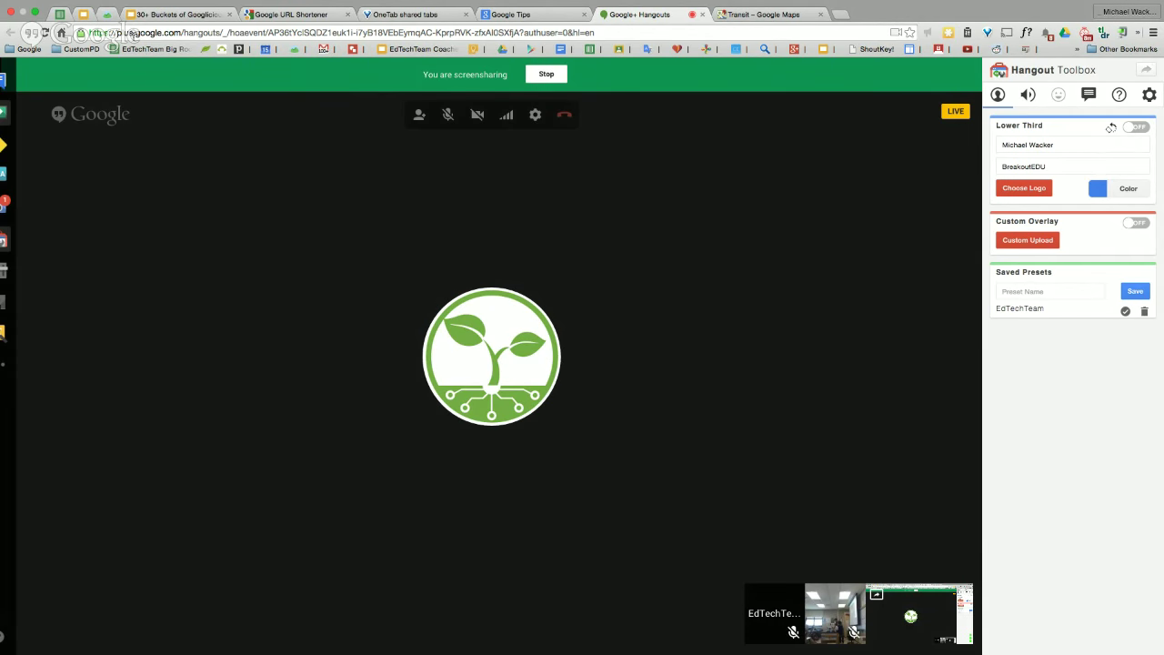
pyautogui.click(181, 16)
pyautogui.click(379, 465)
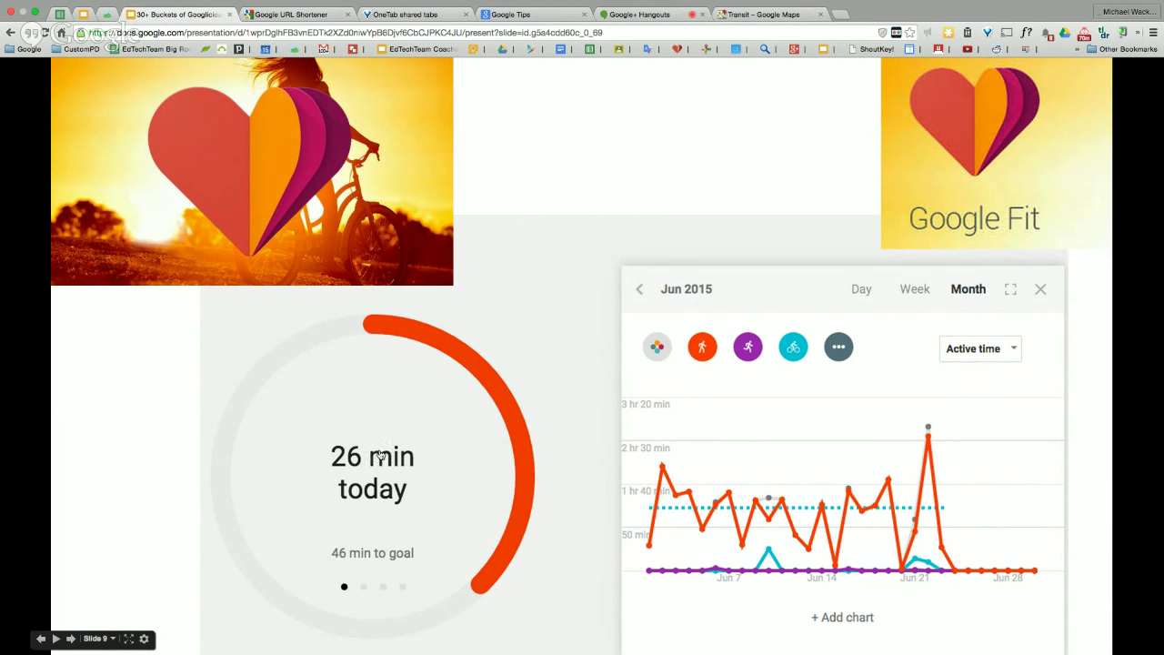
# - Open Google Fit from the slide and look through the daily activity history back to late April
pyautogui.click(953, 157)
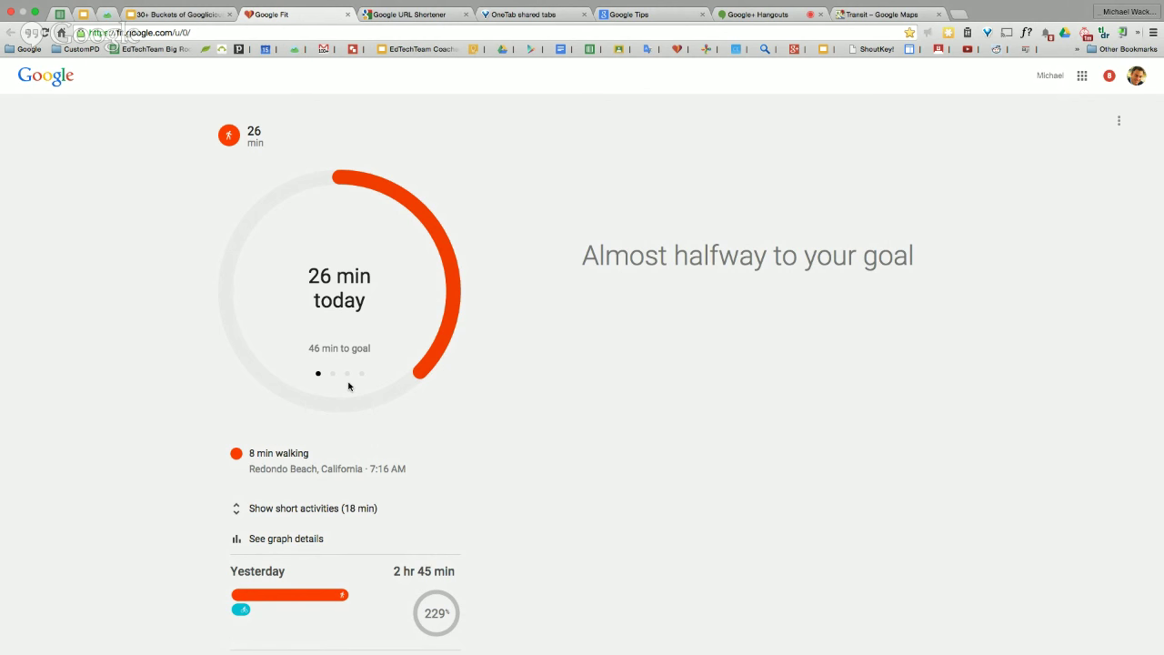
pyautogui.scroll(-15, 338, 555)
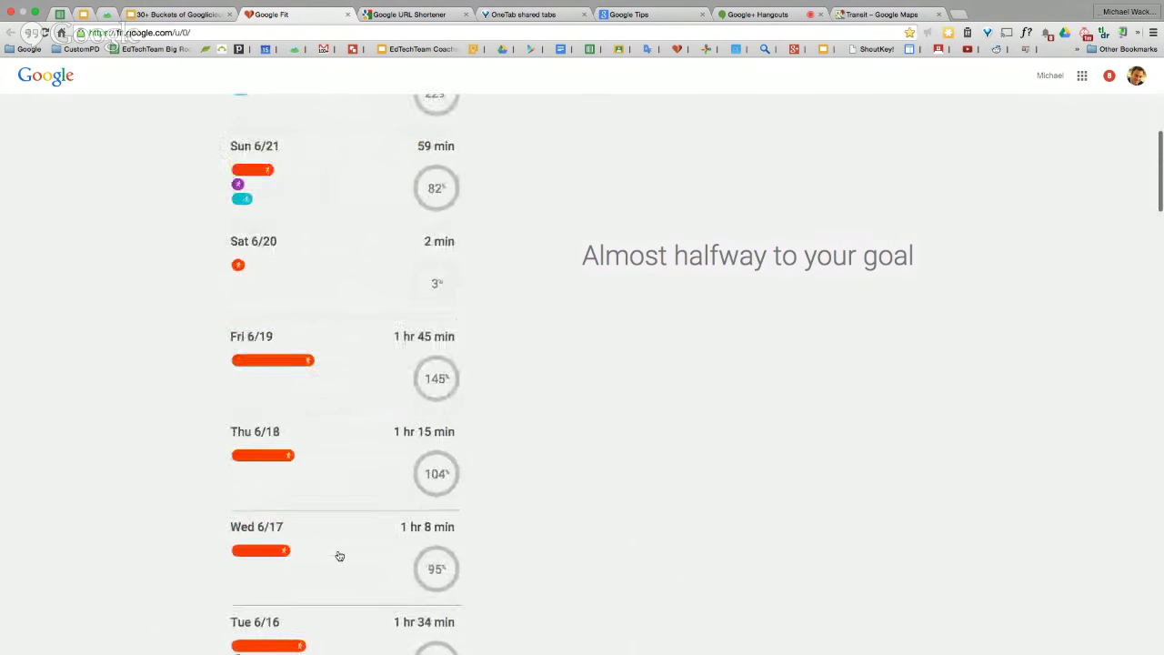
pyautogui.scroll(-20, 340, 556)
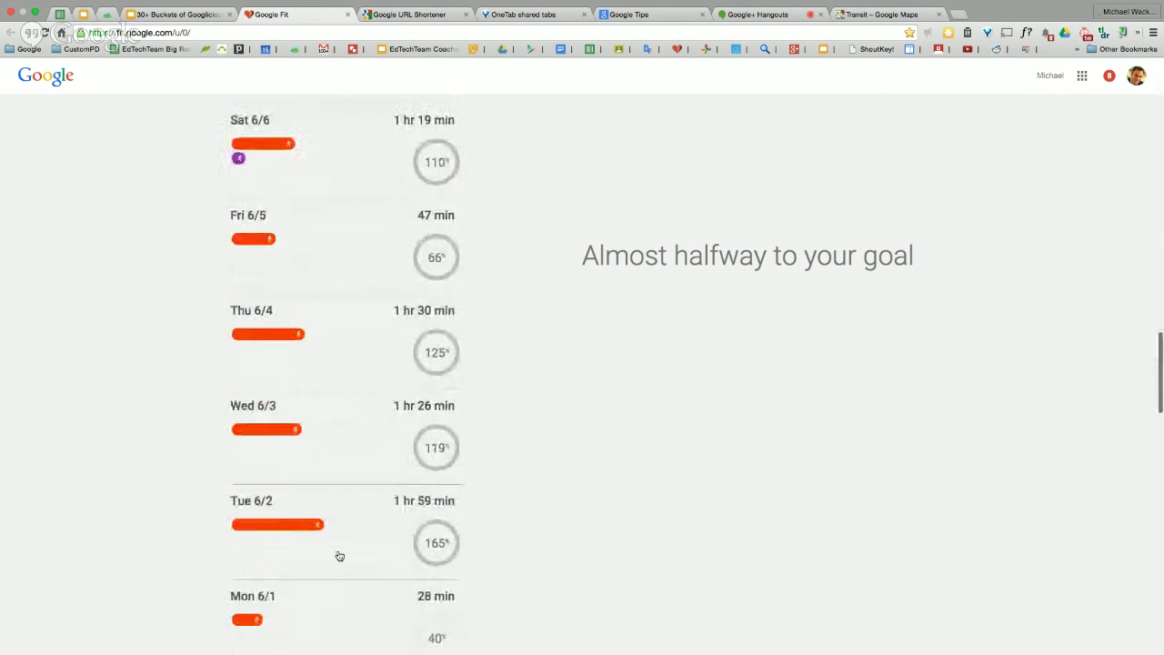
pyautogui.scroll(2, 339, 556)
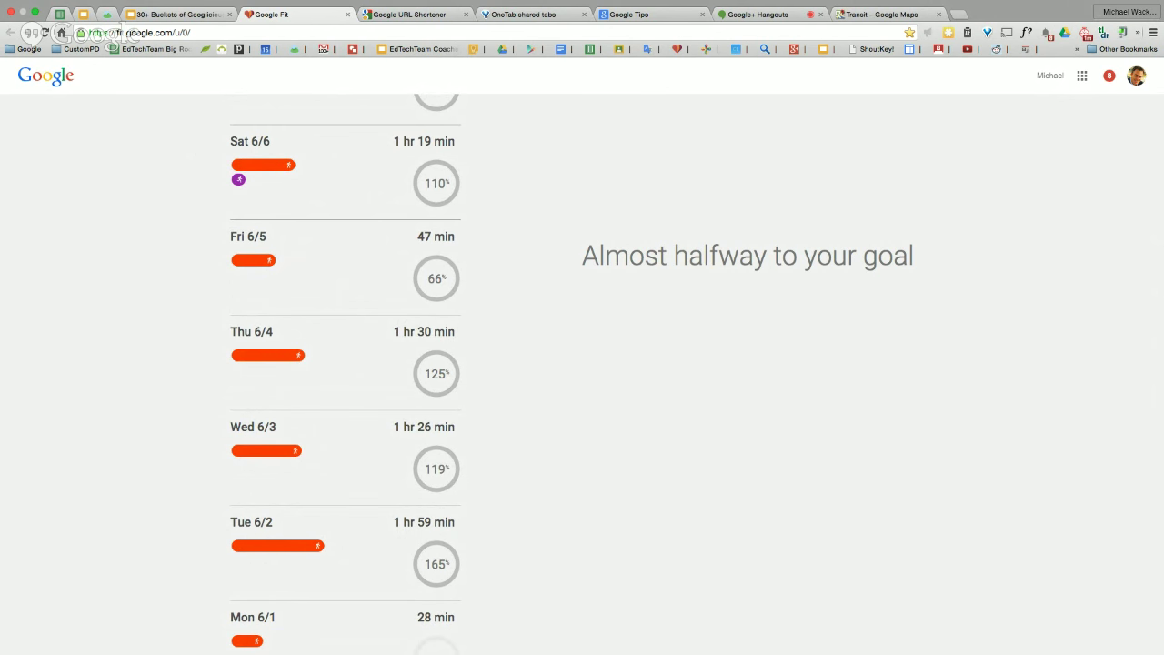
pyautogui.scroll(-20, 238, 185)
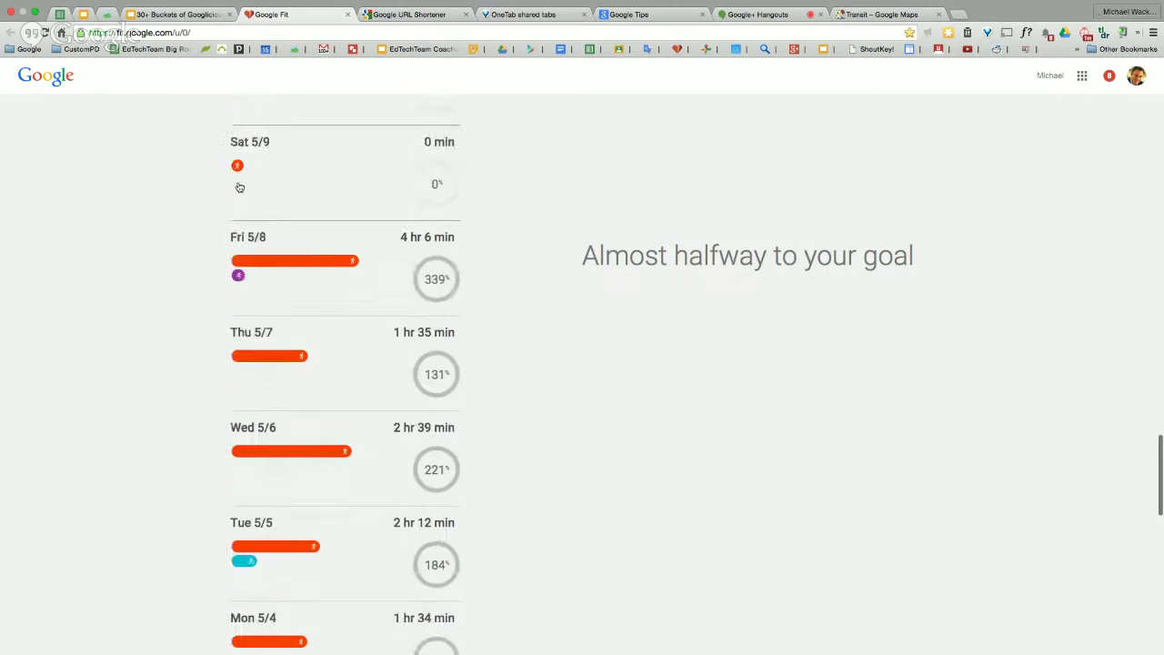
pyautogui.scroll(-4, 240, 186)
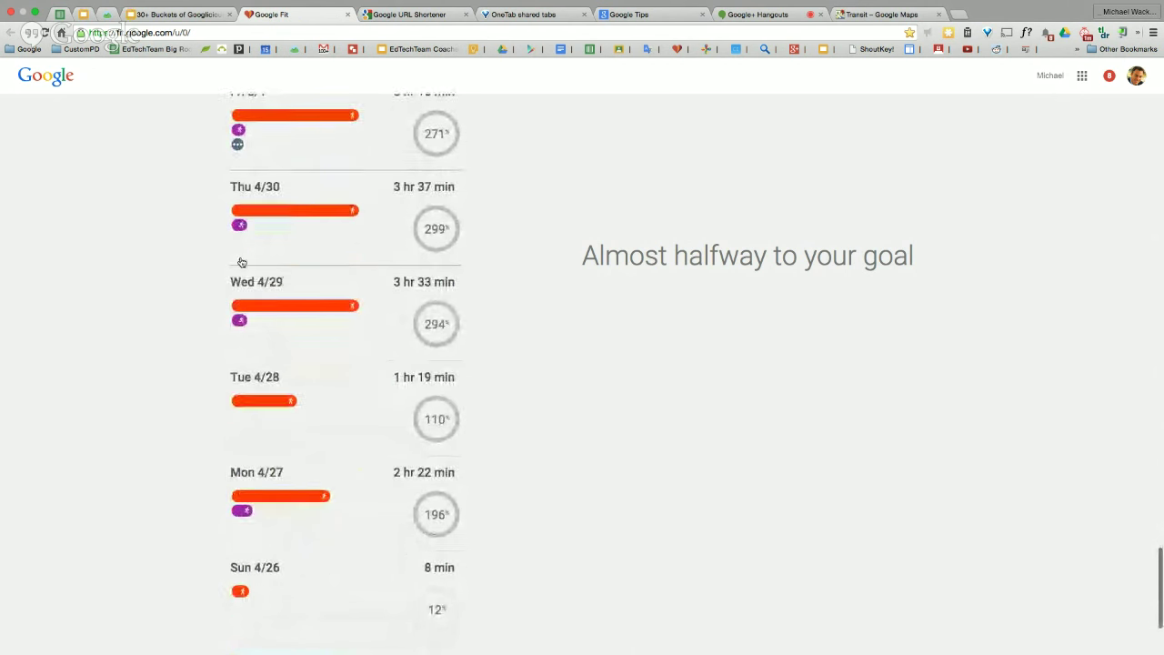
pyautogui.scroll(20, 241, 262)
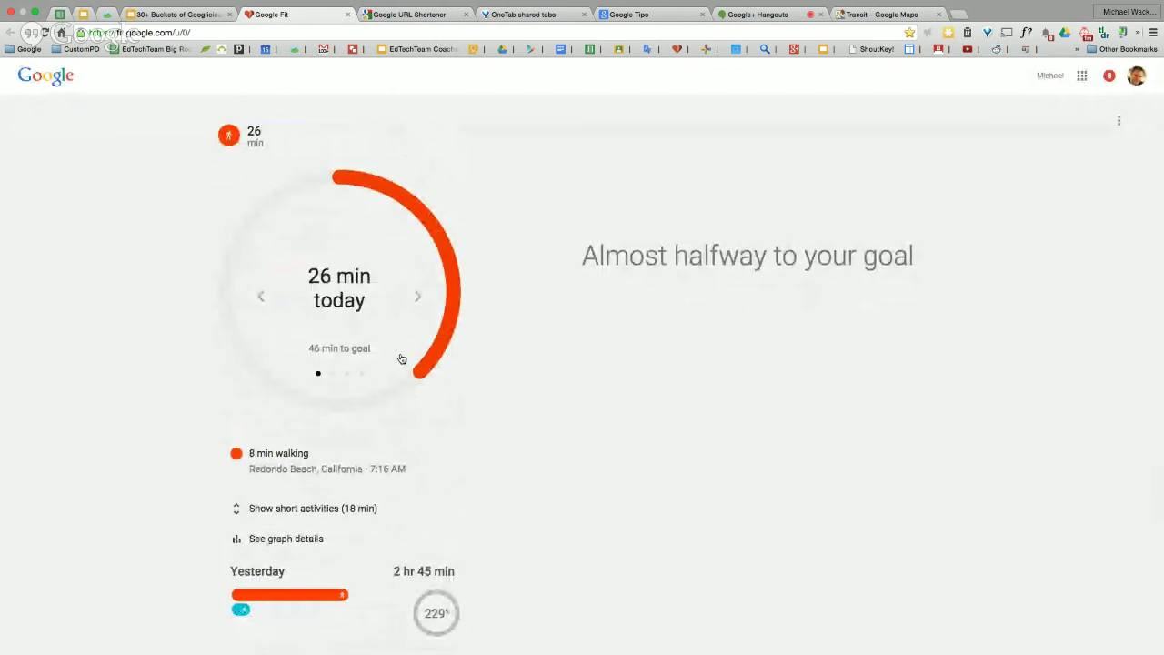
# - Close Google Fit and advance the presentation past Google for Entrepreneurs to the Google Green slide
pyautogui.click(348, 19)
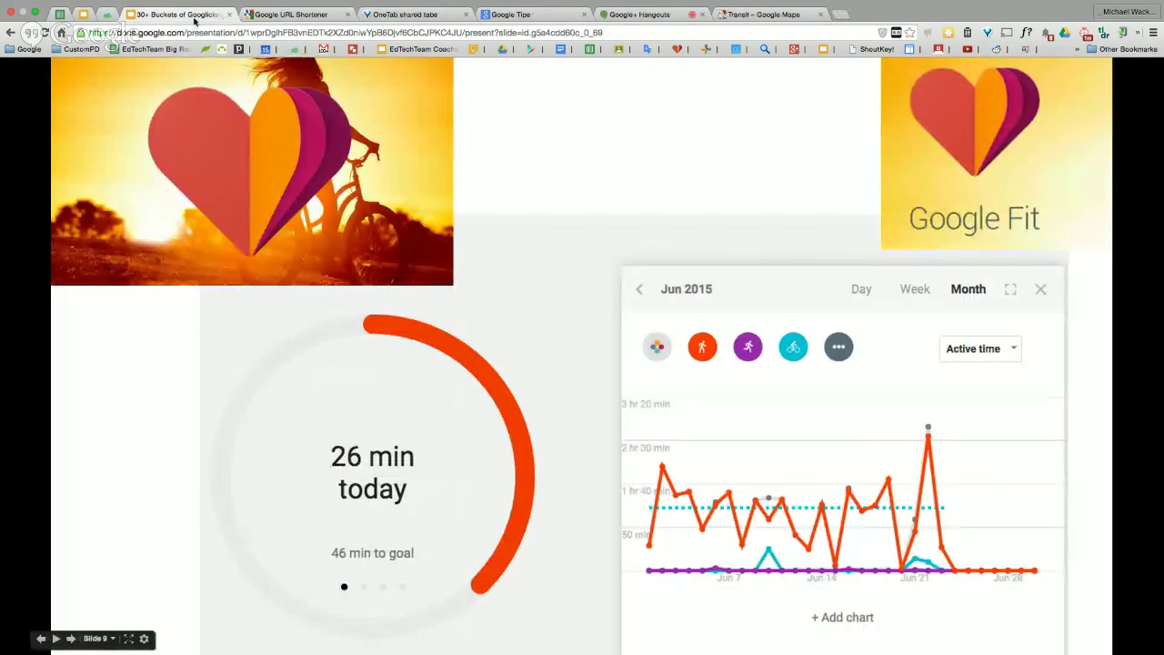
pyautogui.click(301, 342)
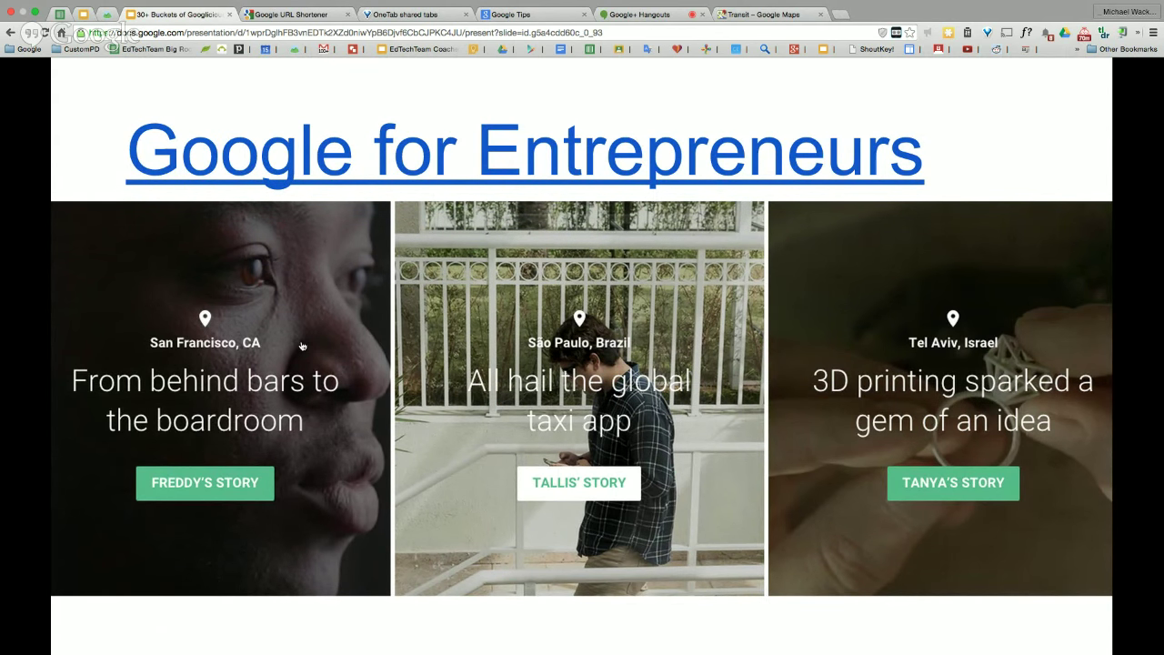
pyautogui.press('Right')
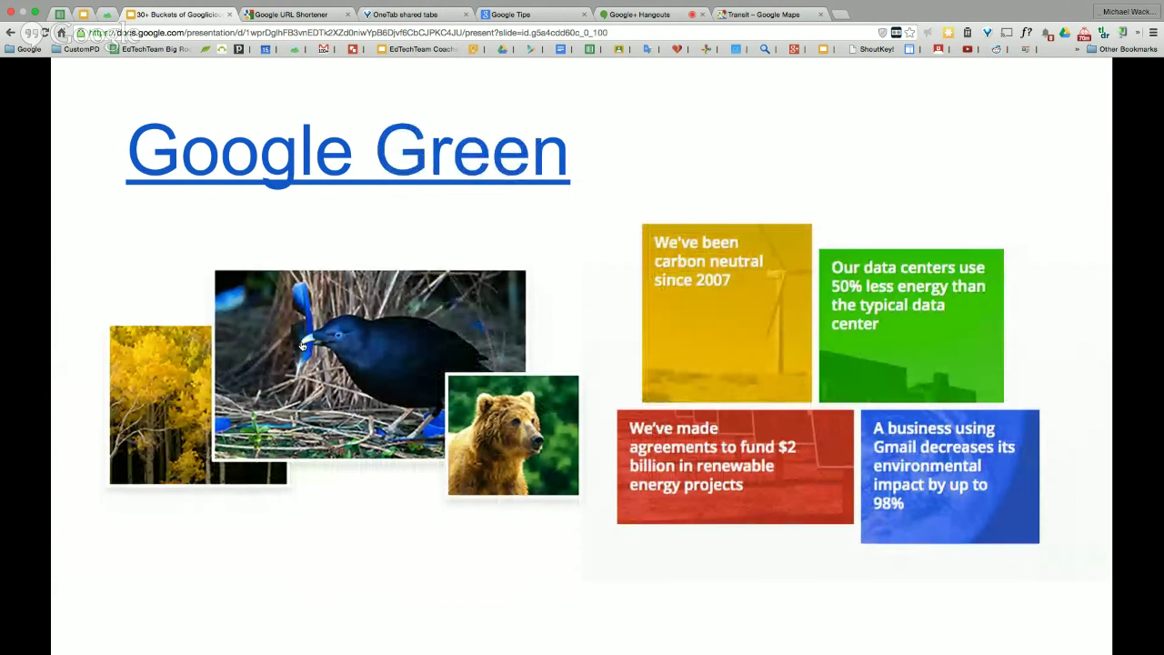
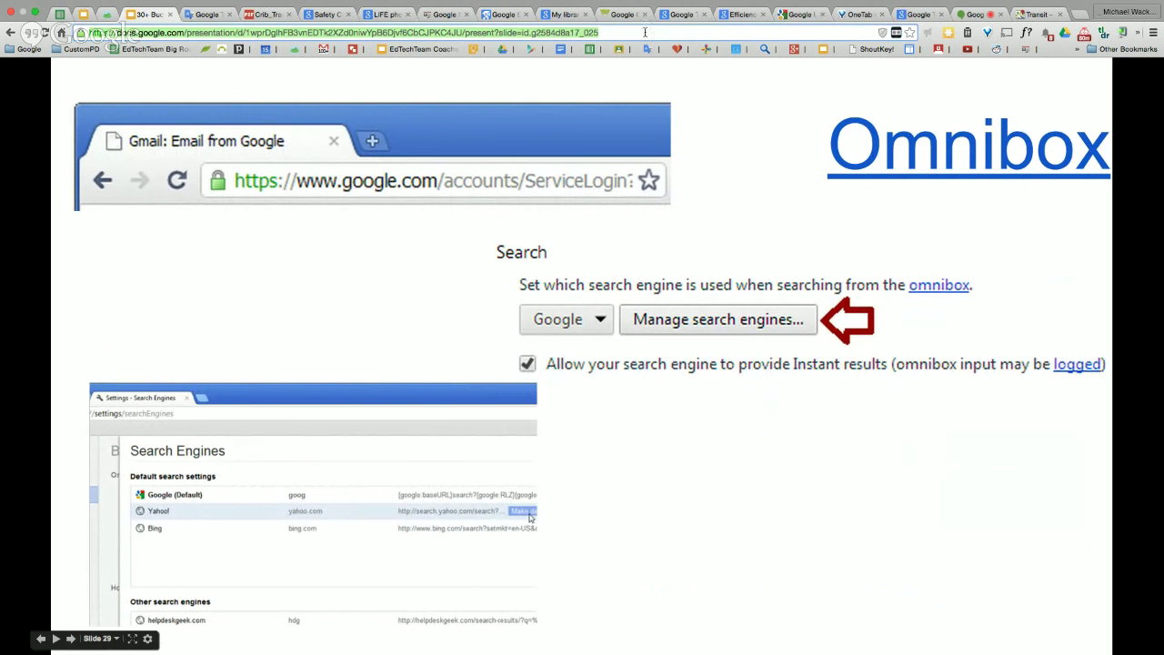
# - Open the browser's search engine settings from the address bar while on the Omnibox slide
pyautogui.doubleClick(624, 31)
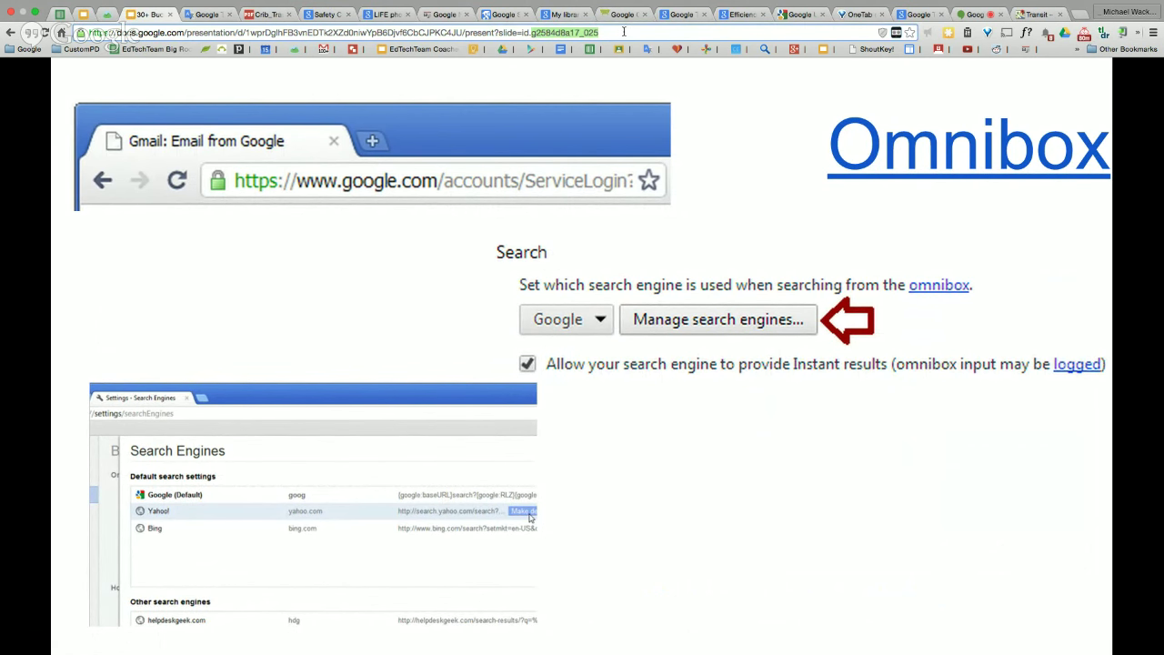
pyautogui.click(624, 32)
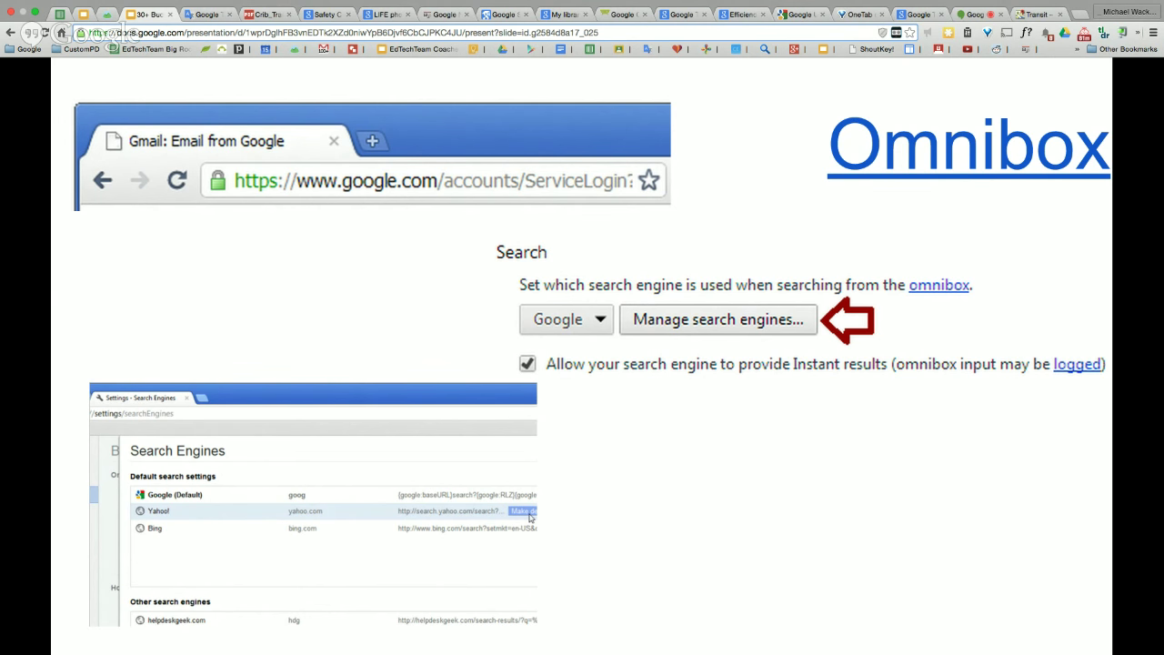
pyautogui.click(796, 96)
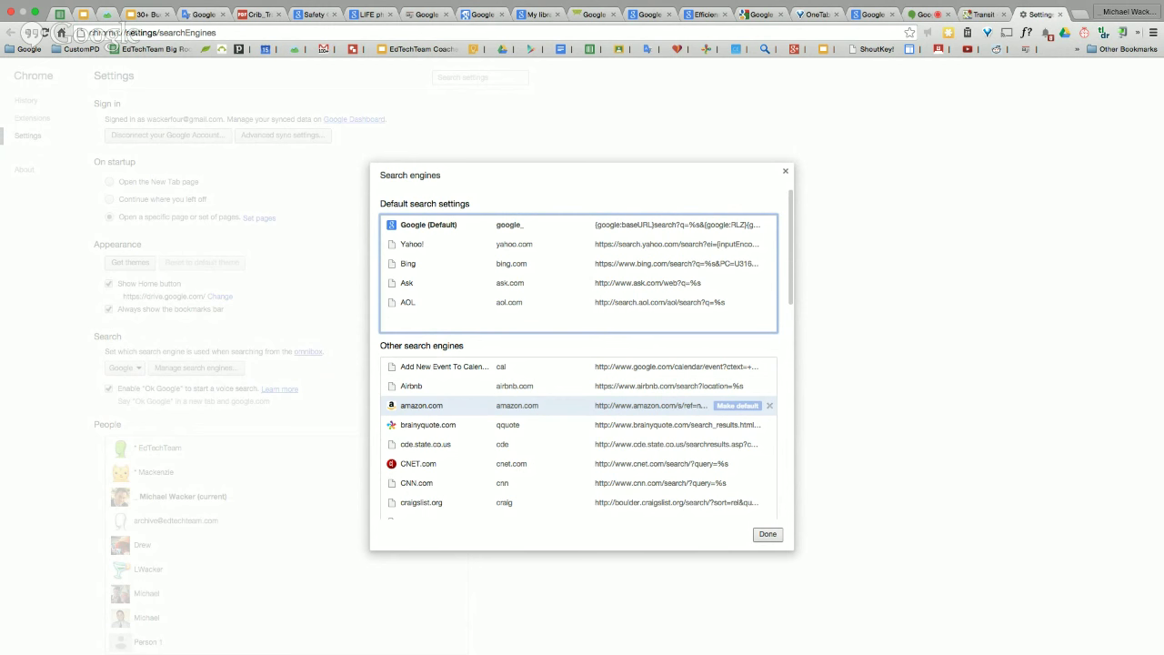
# - Examine the amazon.com search URL and the keywords of the other search engines, and close the Search engines dialog
pyautogui.click(652, 404)
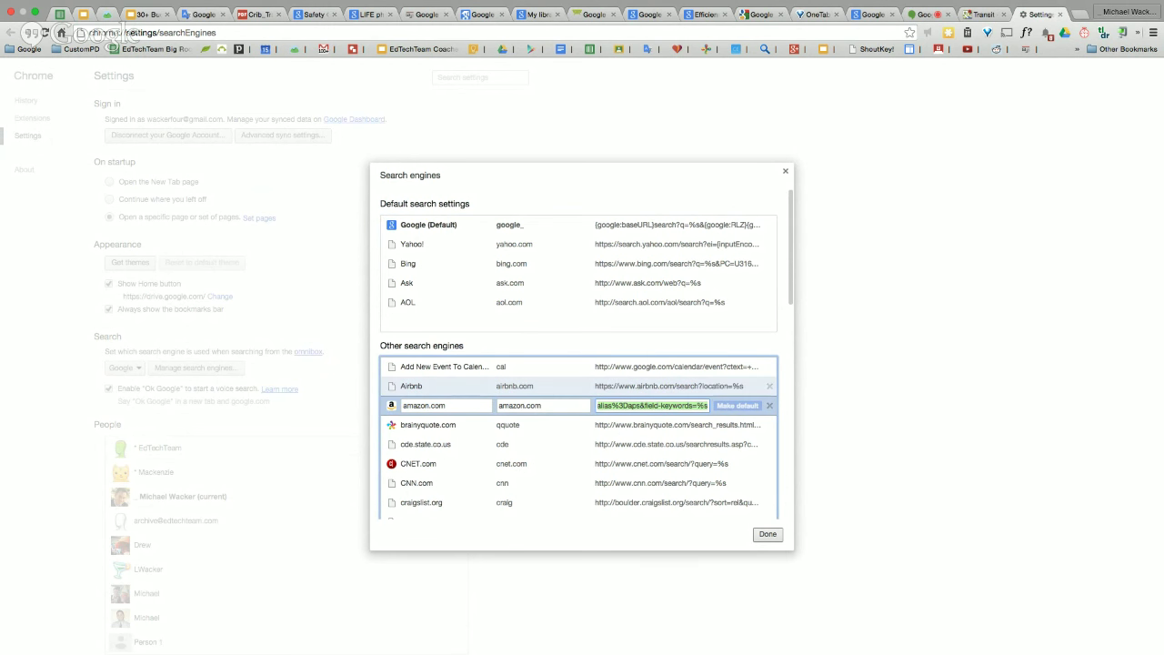
pyautogui.scroll(-3, 582, 437)
pyautogui.scroll(3, 582, 442)
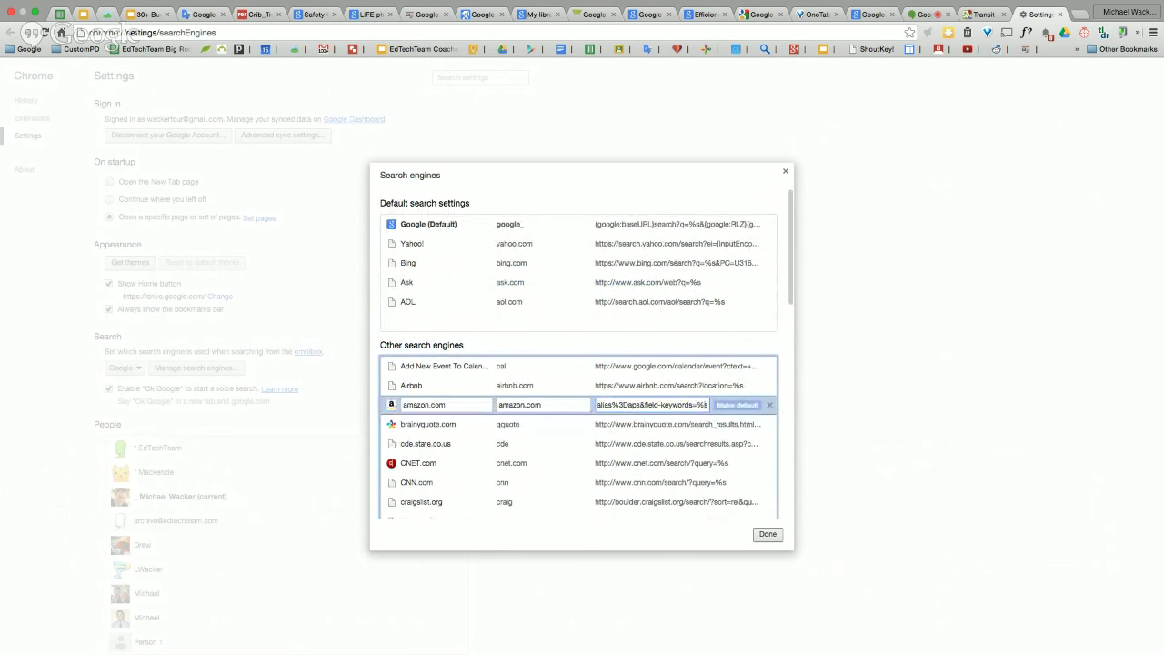
pyautogui.scroll(-1, 582, 443)
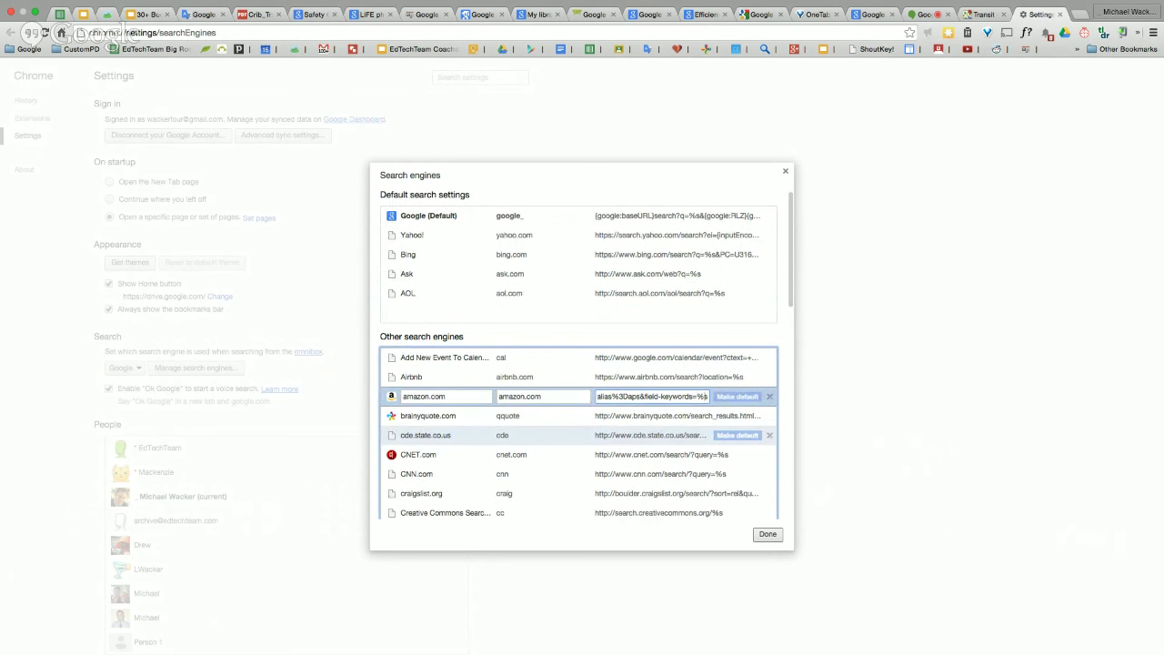
pyautogui.scroll(-1, 582, 429)
pyautogui.scroll(-3, 582, 428)
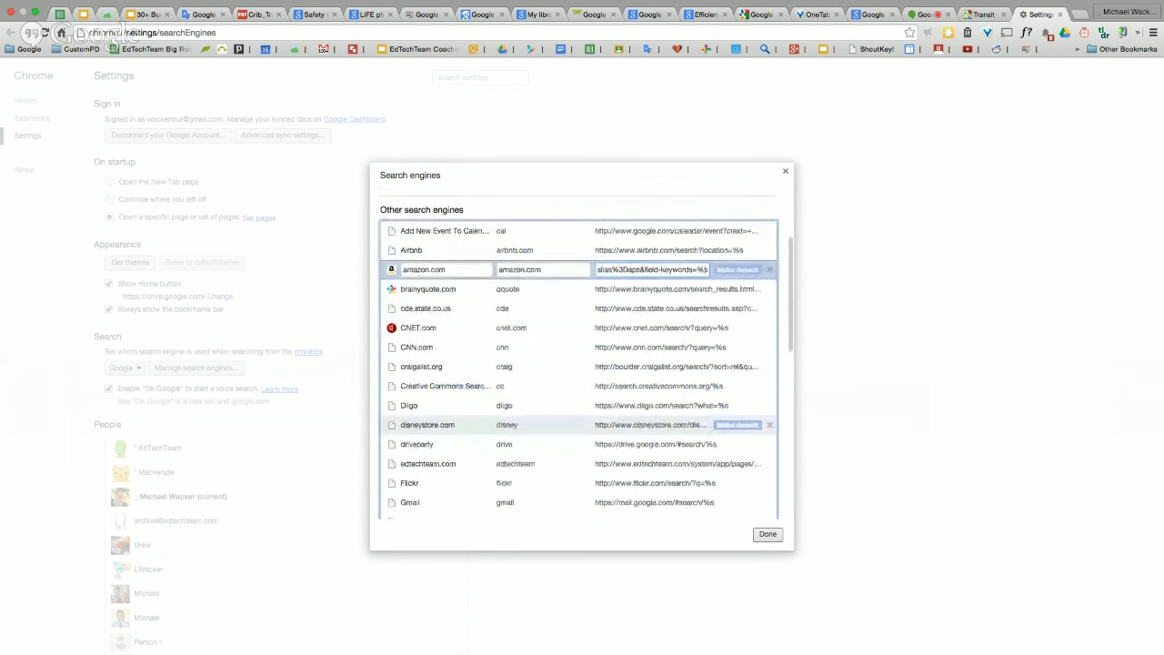
pyautogui.scroll(-3, 582, 400)
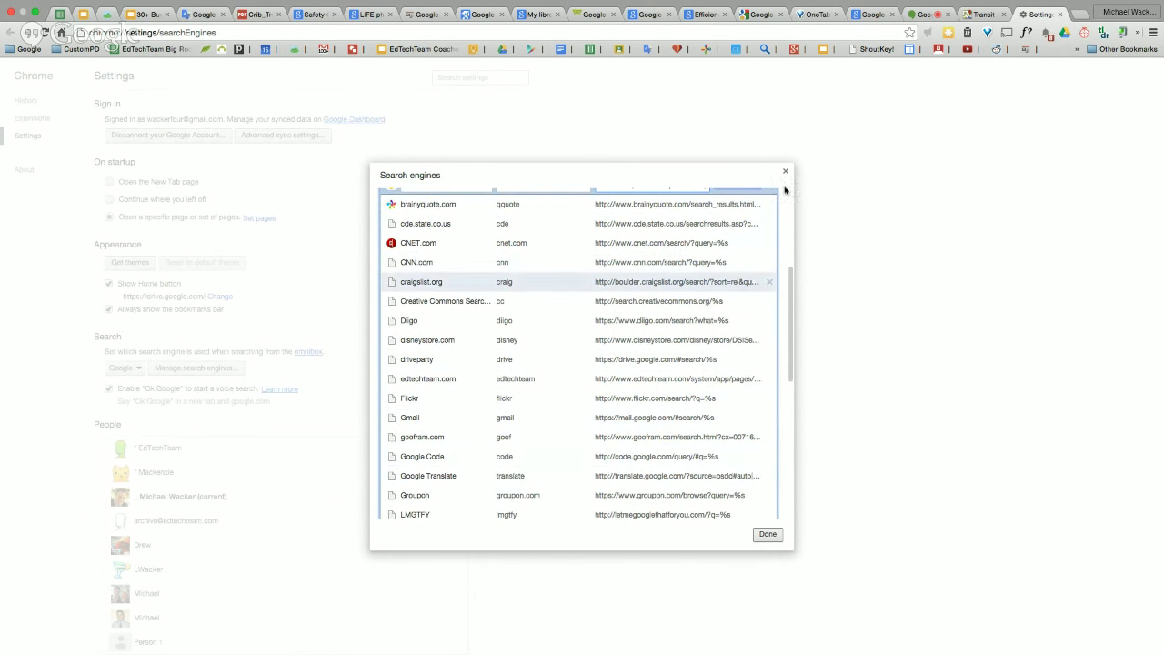
pyautogui.click(768, 535)
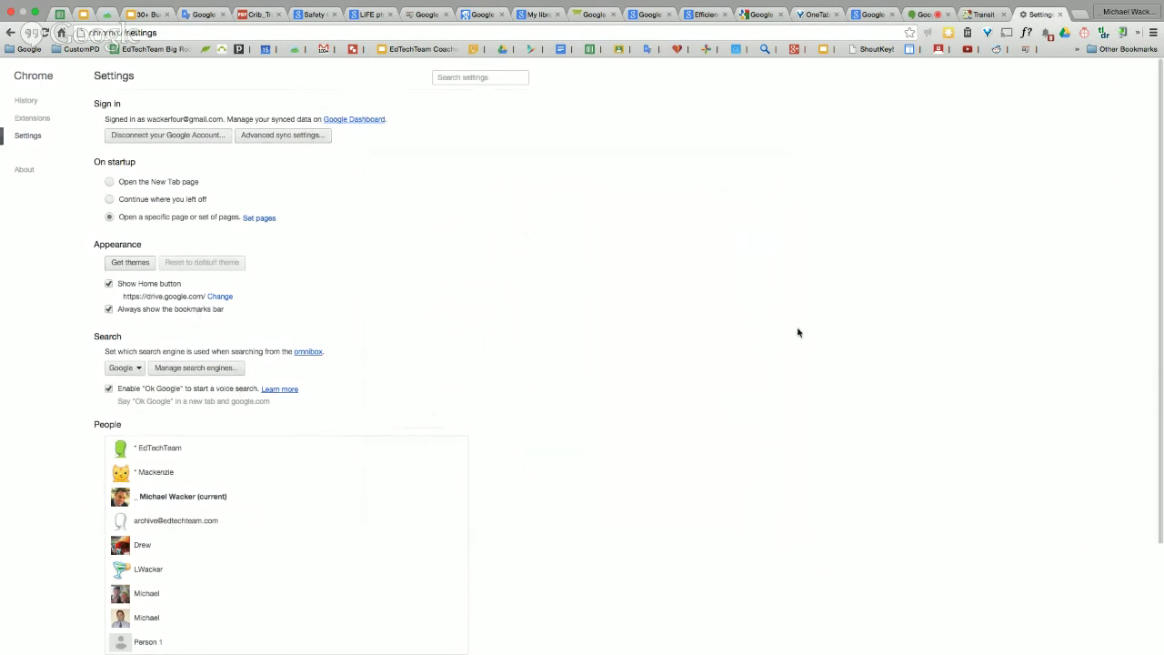
# - In a new tab, search Google Drive for "blended learning" using the omnibox keyword drive
pyautogui.click(1081, 14)
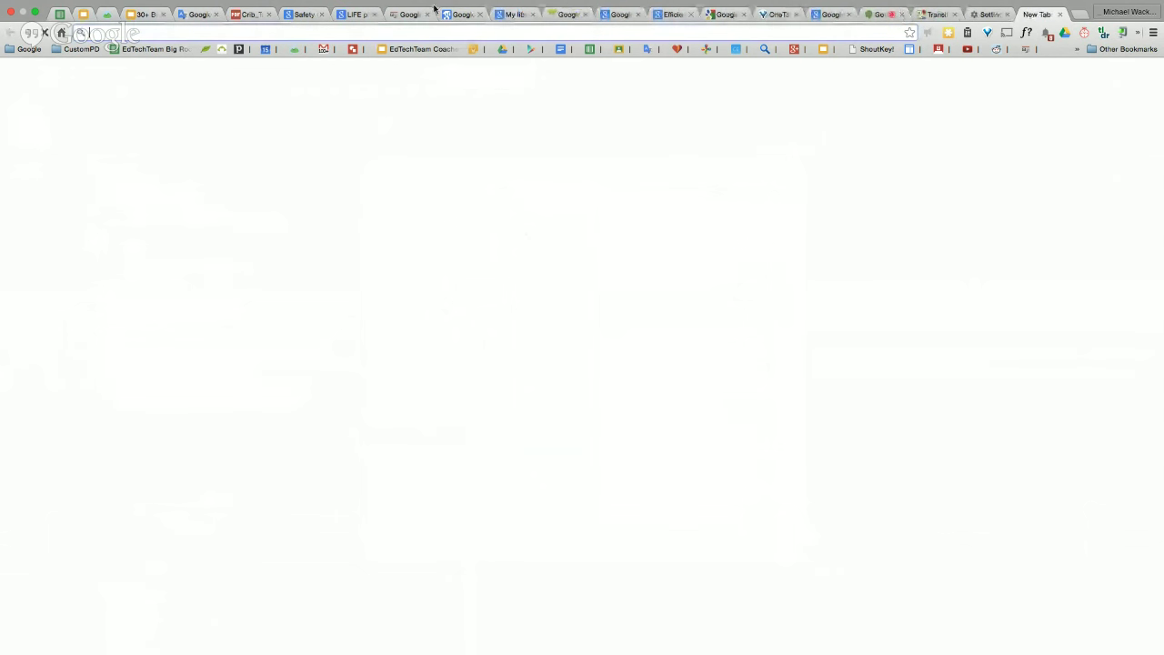
pyautogui.write('d')
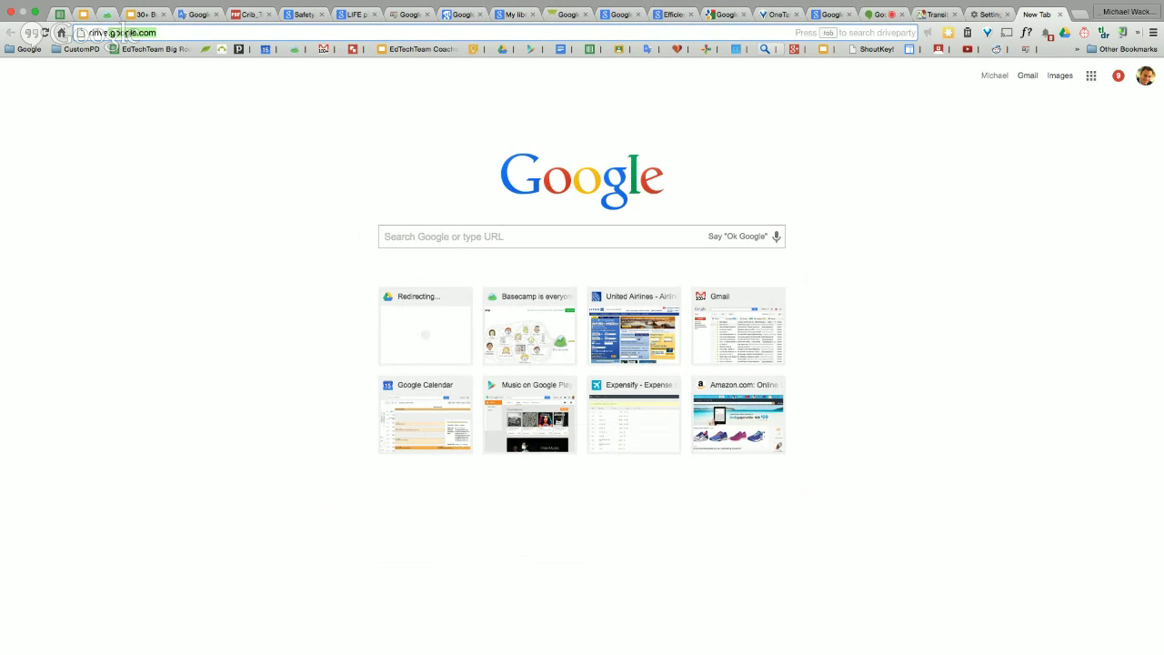
pyautogui.write('rive')
pyautogui.press('Tab')
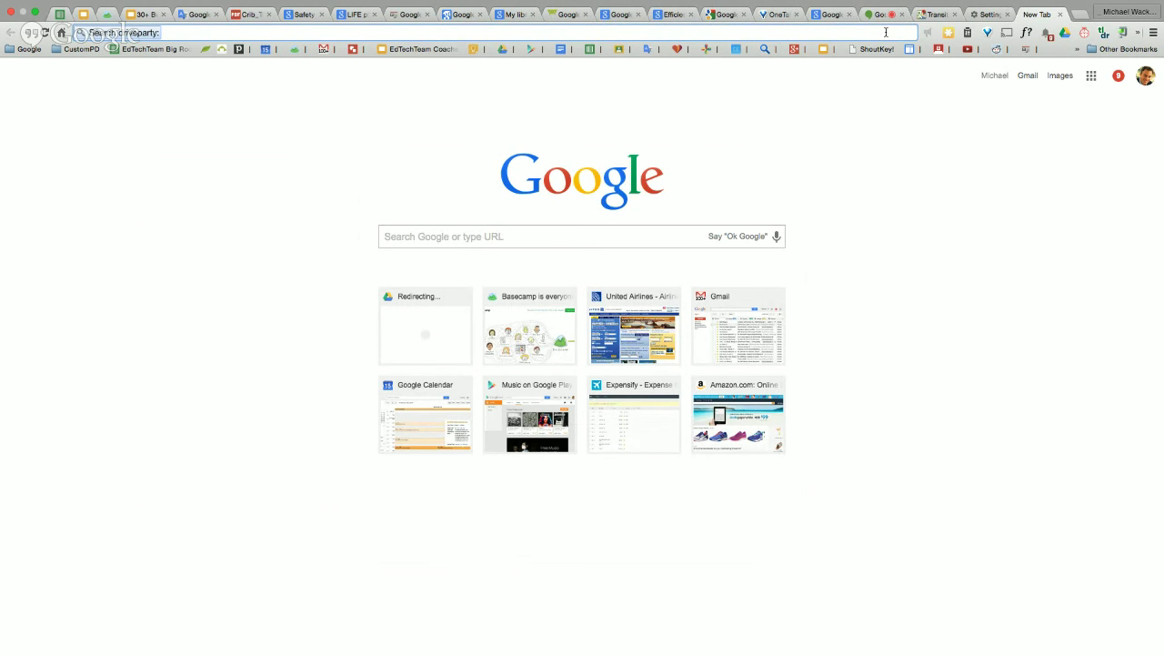
pyautogui.write('blended learning')
pyautogui.press('Return')
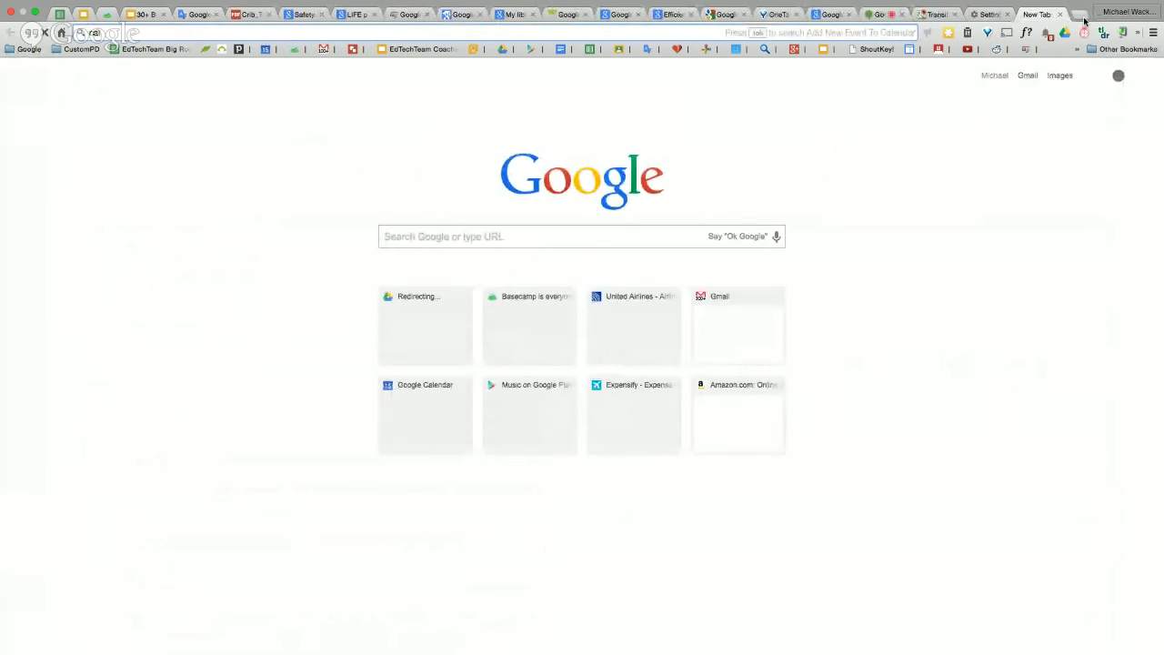
# - Use the omnibox keyword cal to create a calendar event for dinner with the named person Tuesday at 7pm, and save it
pyautogui.press('Tab')
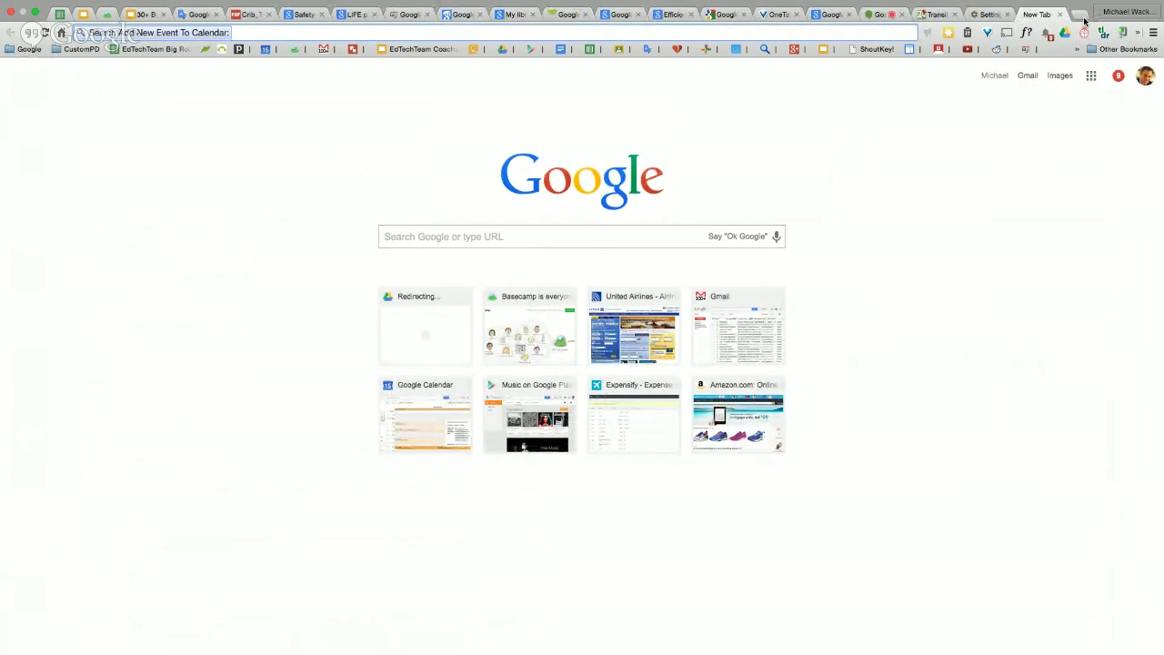
pyautogui.write('dinner with mamawack tuesday at 7')
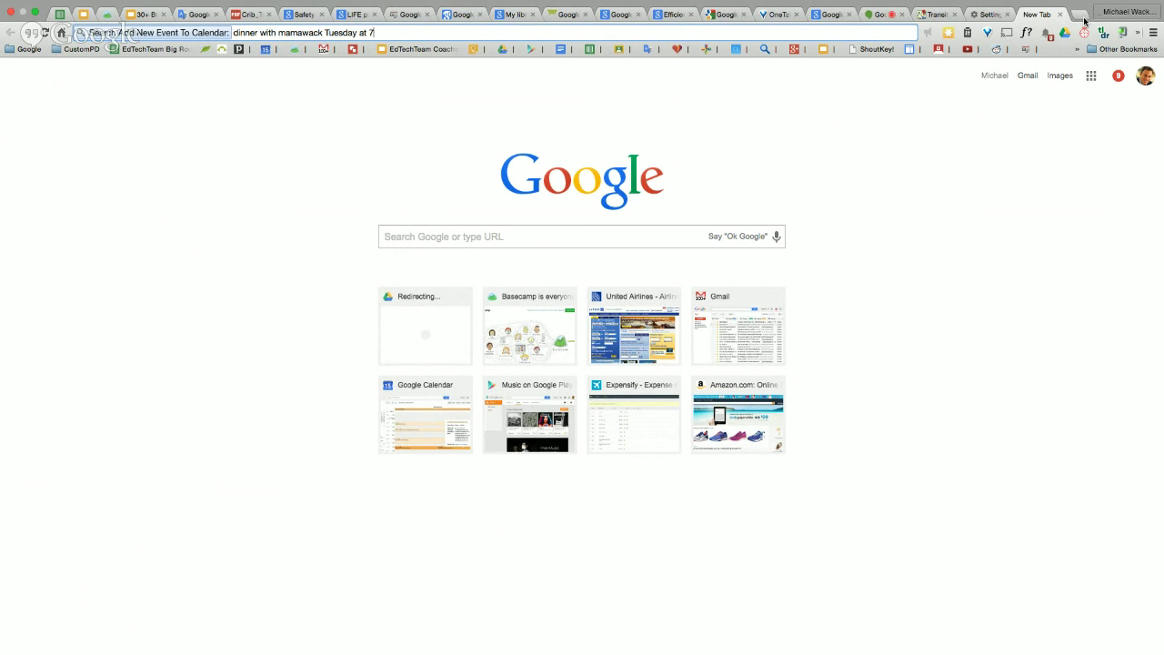
pyautogui.write('pm')
pyautogui.press('Return')
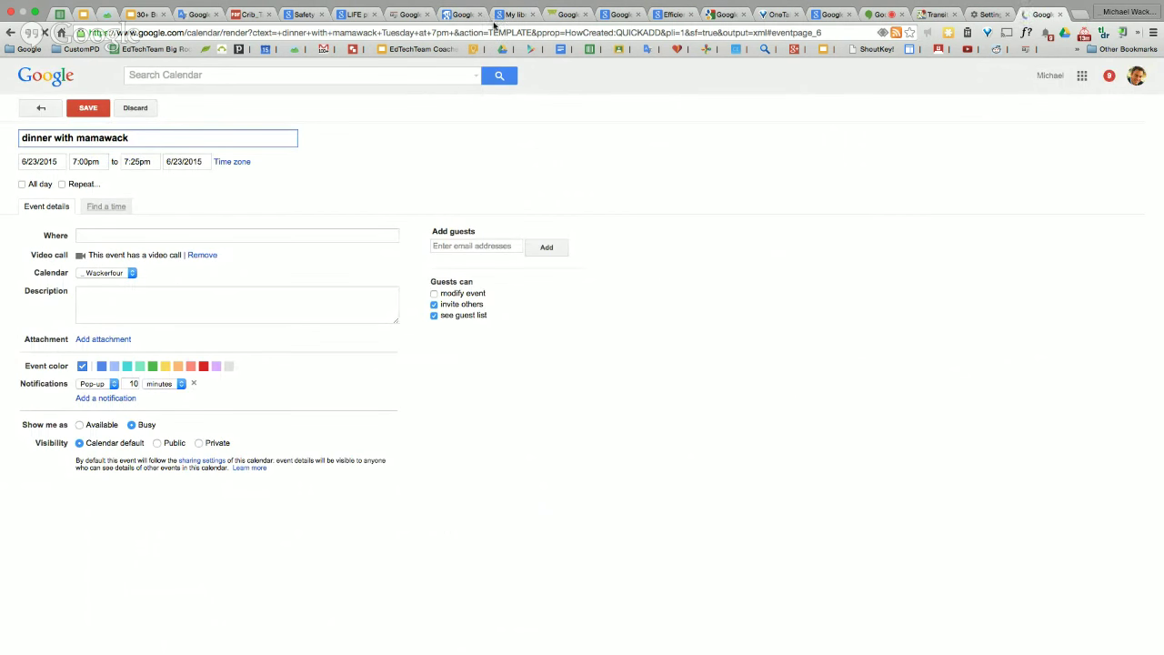
pyautogui.click(84, 110)
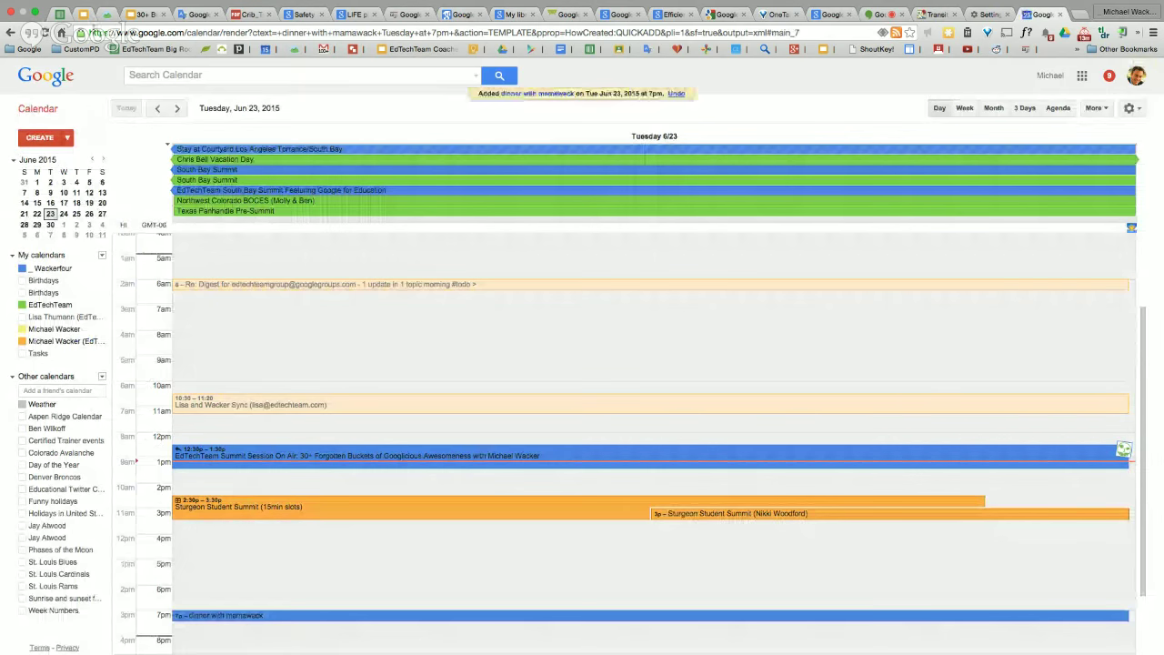
# - Return to the slide presentation and, in its address bar, search Goofram for "integer" using the goof omnibox keyword
pyautogui.click(143, 14)
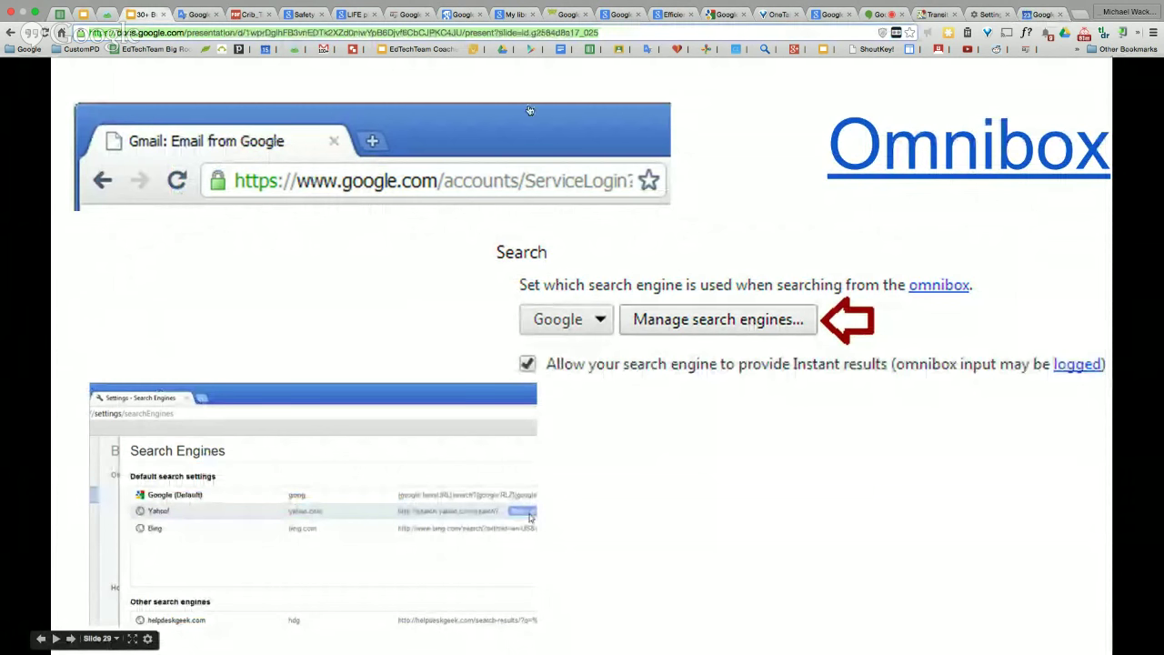
pyautogui.doubleClick(668, 30)
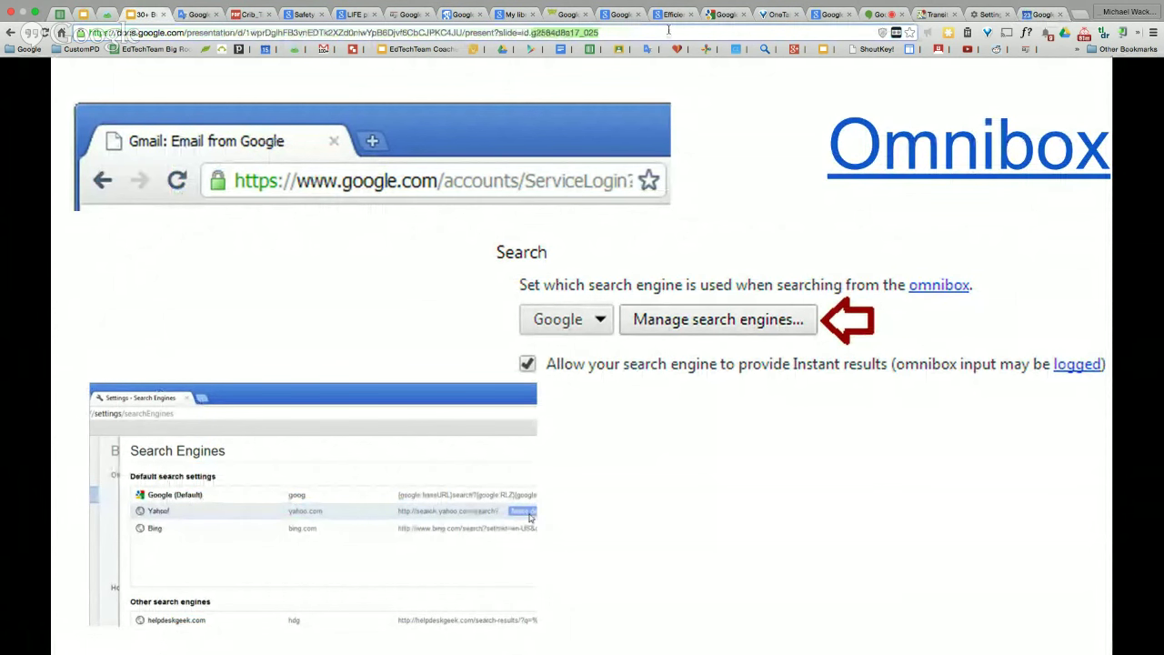
pyautogui.press('super+a')
pyautogui.press('BackSpace')
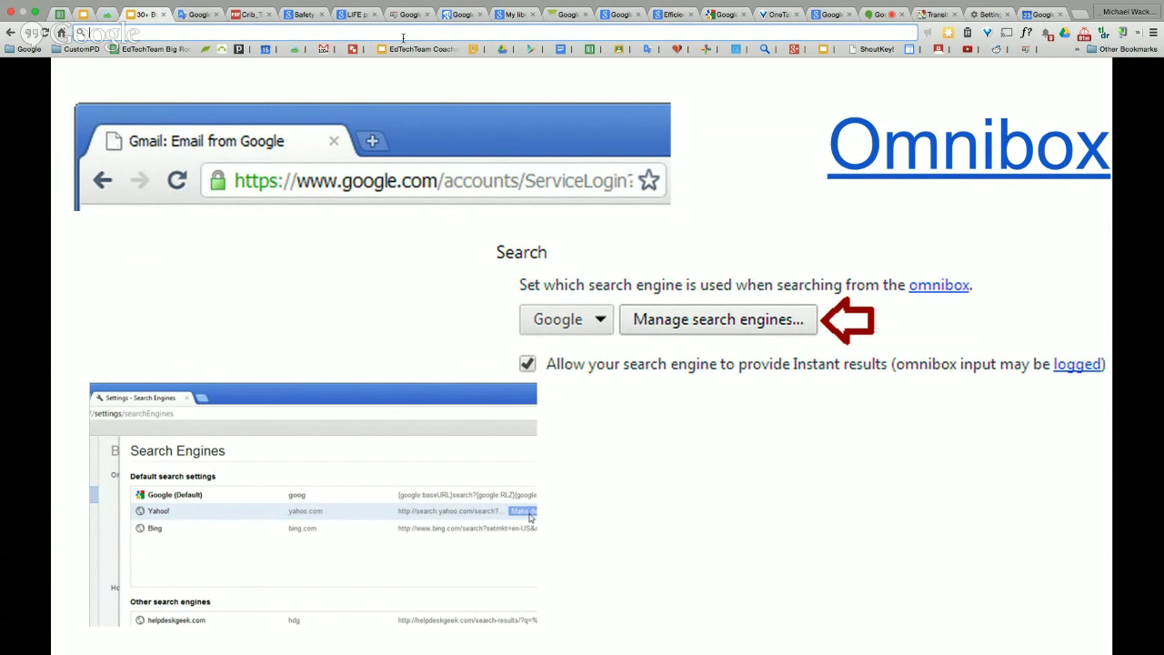
pyautogui.write('goof')
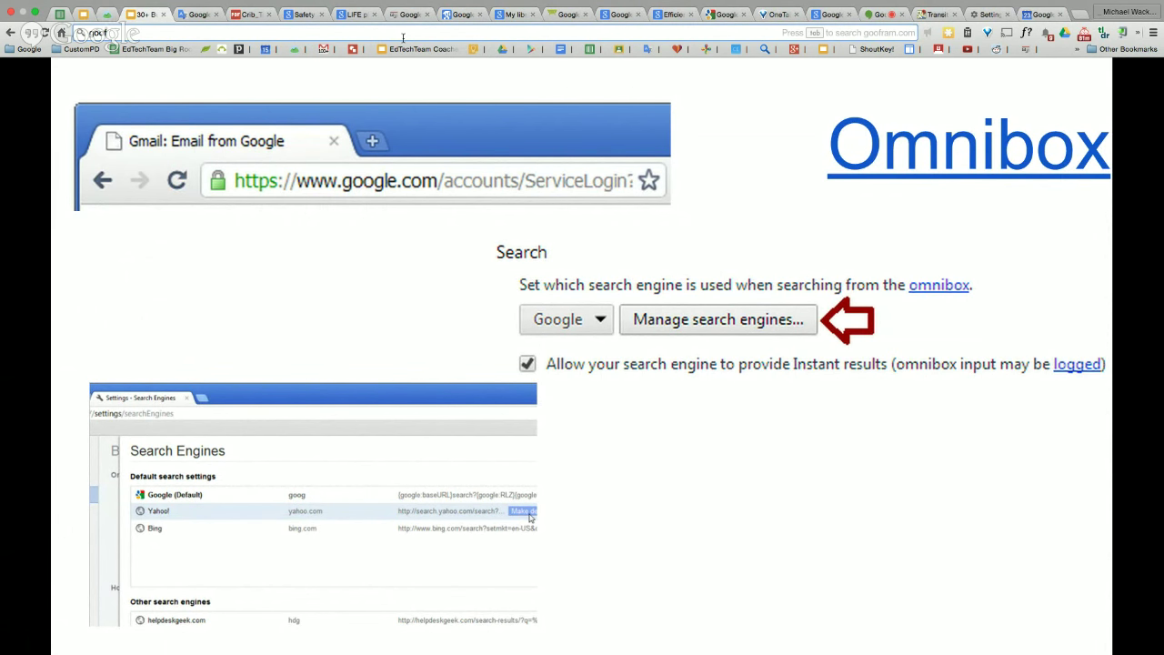
pyautogui.press('Tab')
pyautogui.write('in')
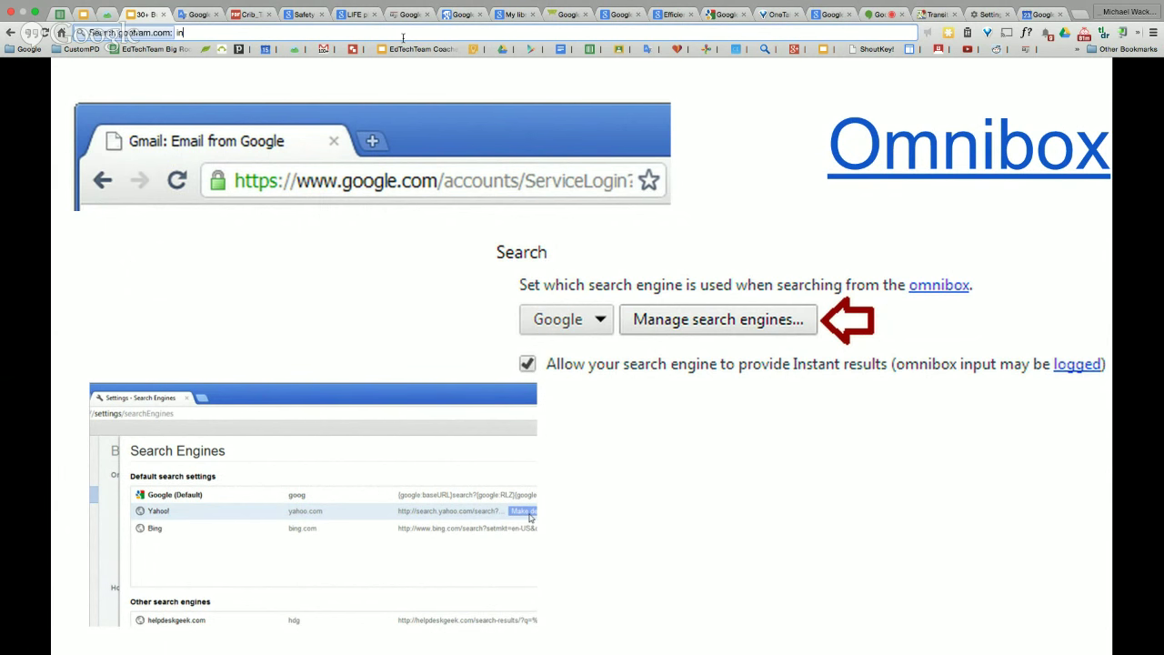
pyautogui.write('teger')
pyautogui.press('Return')
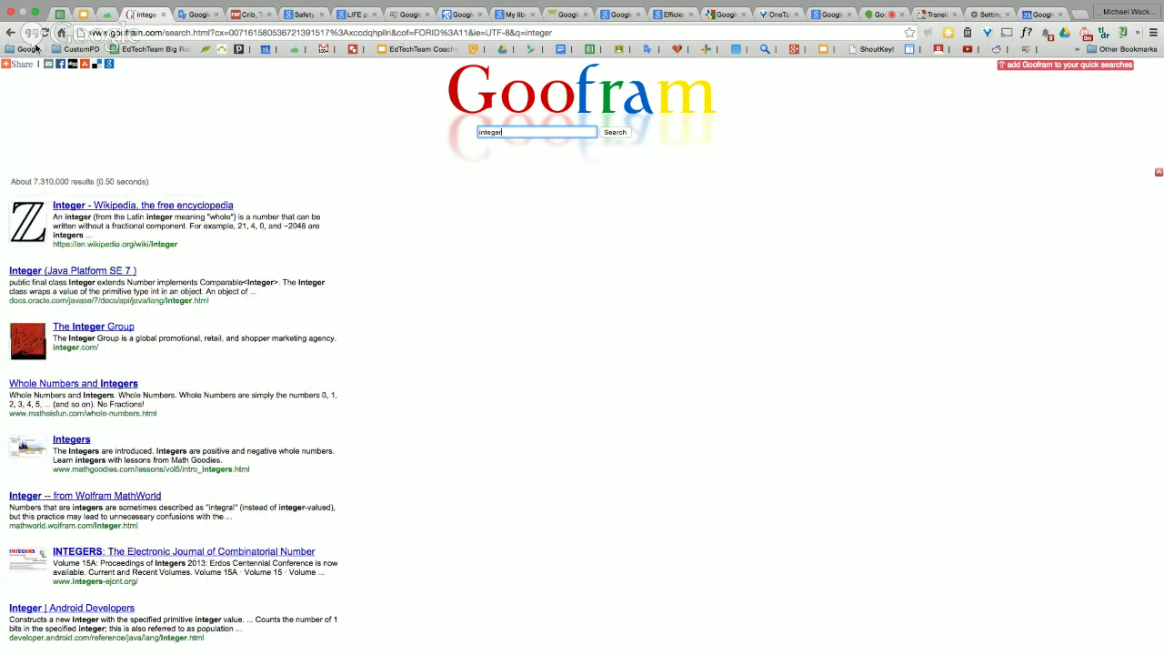
# - Go back to the presentation, advance to the Google Analytics slide, and open its link to view the Audience Overview report
pyautogui.click(9, 31)
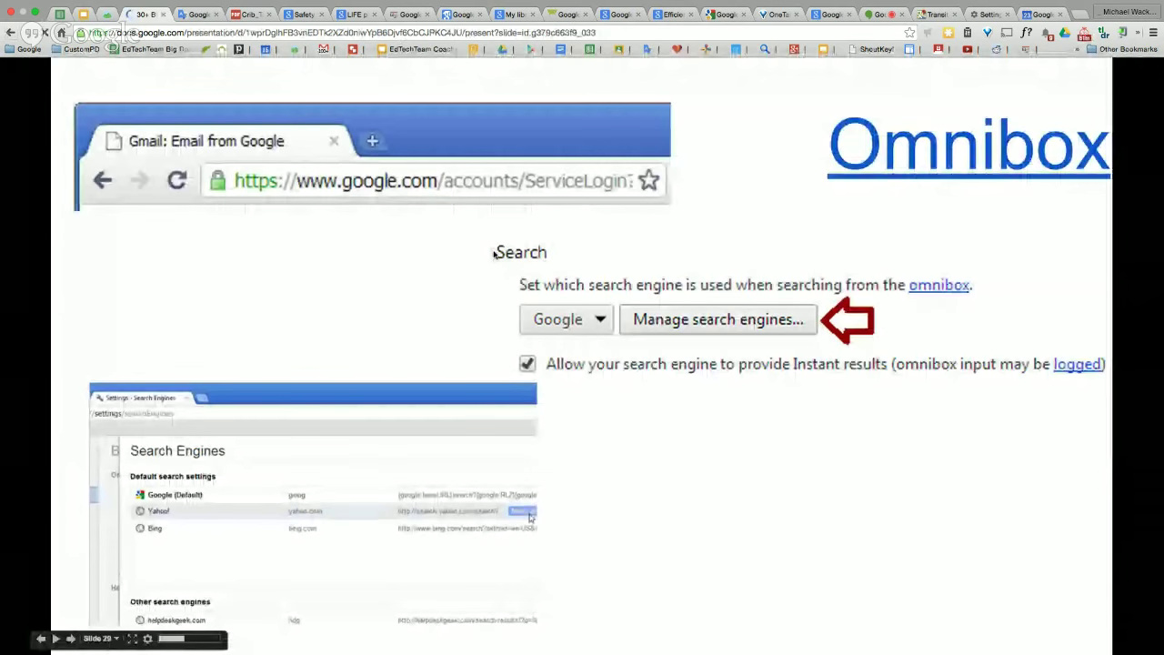
pyautogui.press('Right')
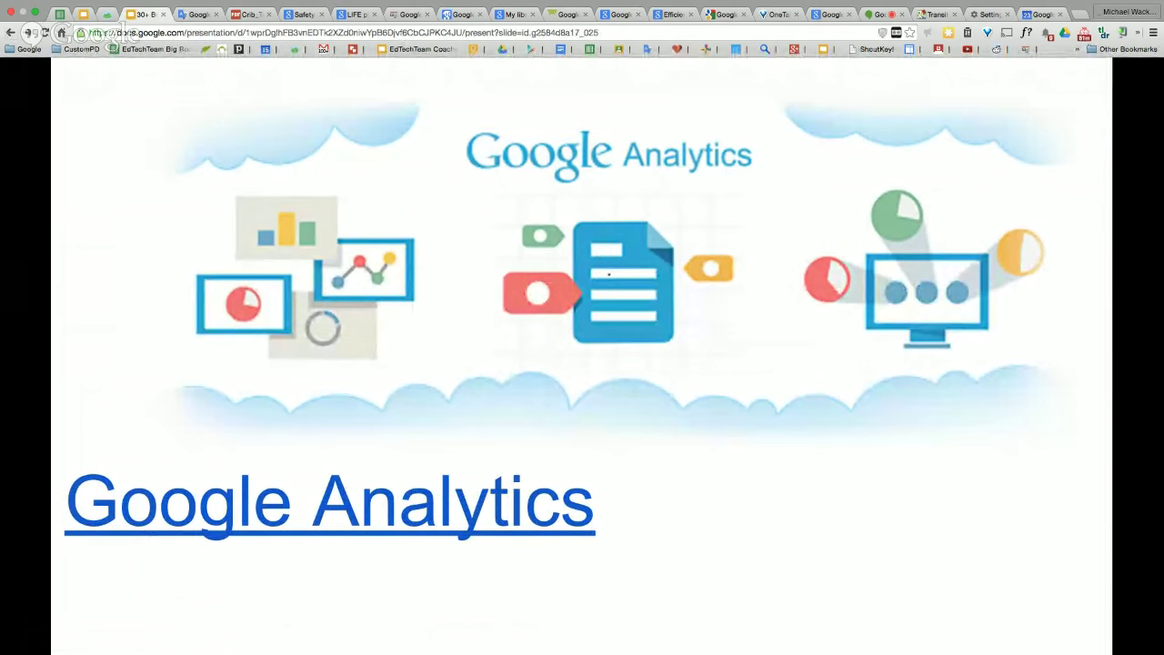
pyautogui.click(309, 507)
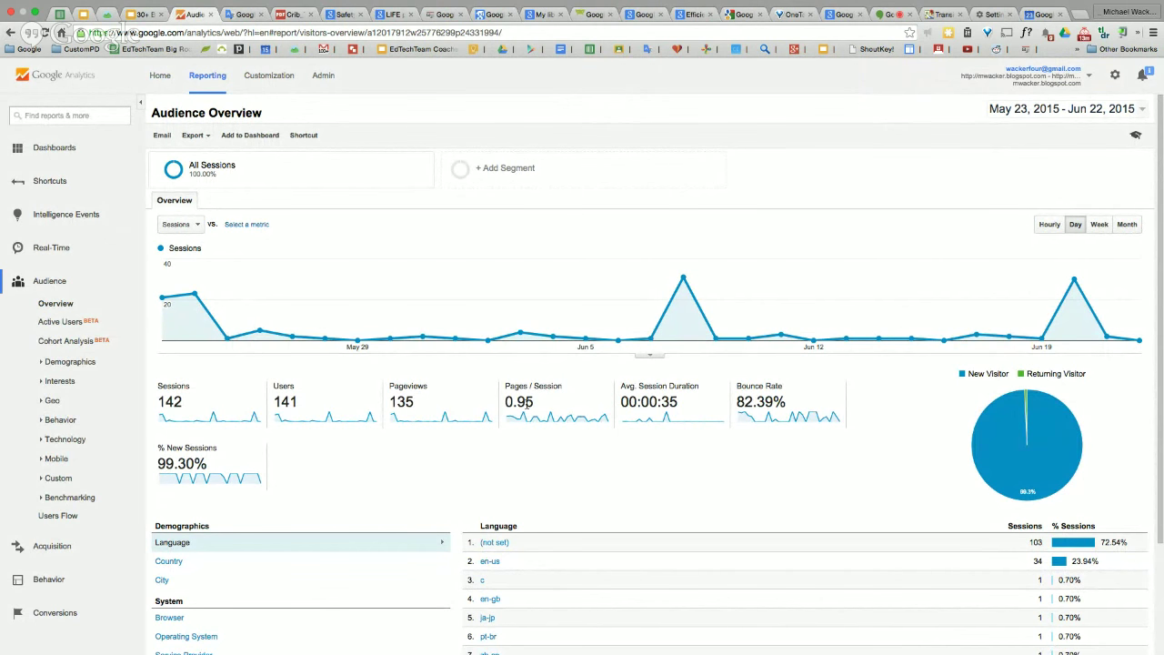
pyautogui.scroll(-1, 356, 424)
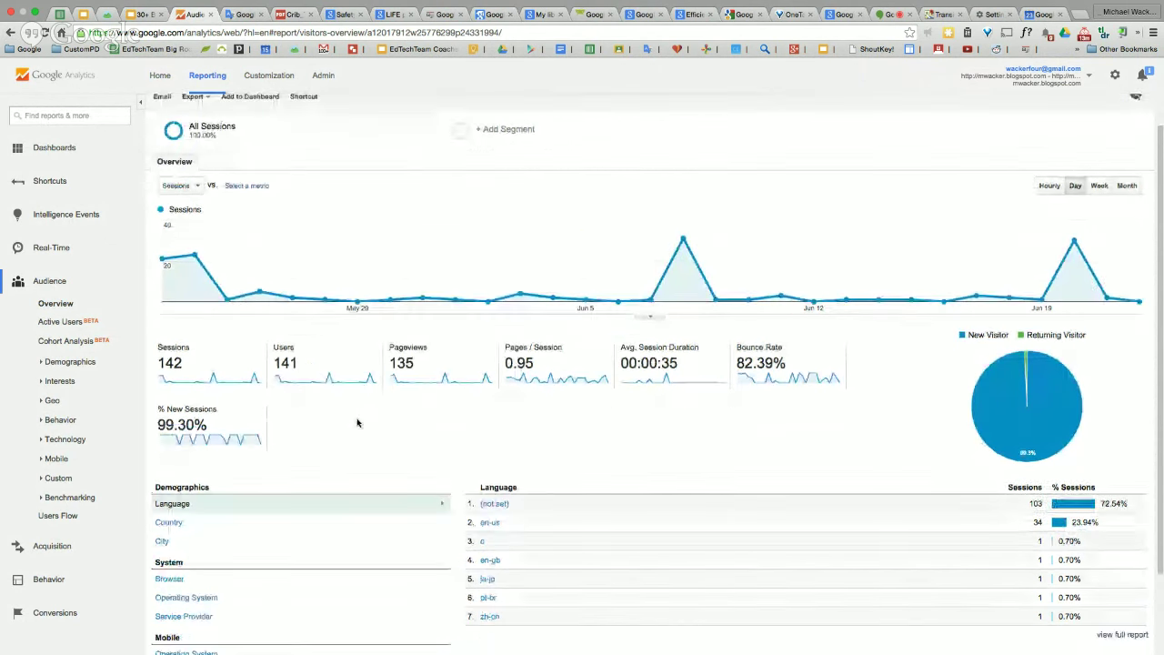
pyautogui.scroll(-2, 357, 423)
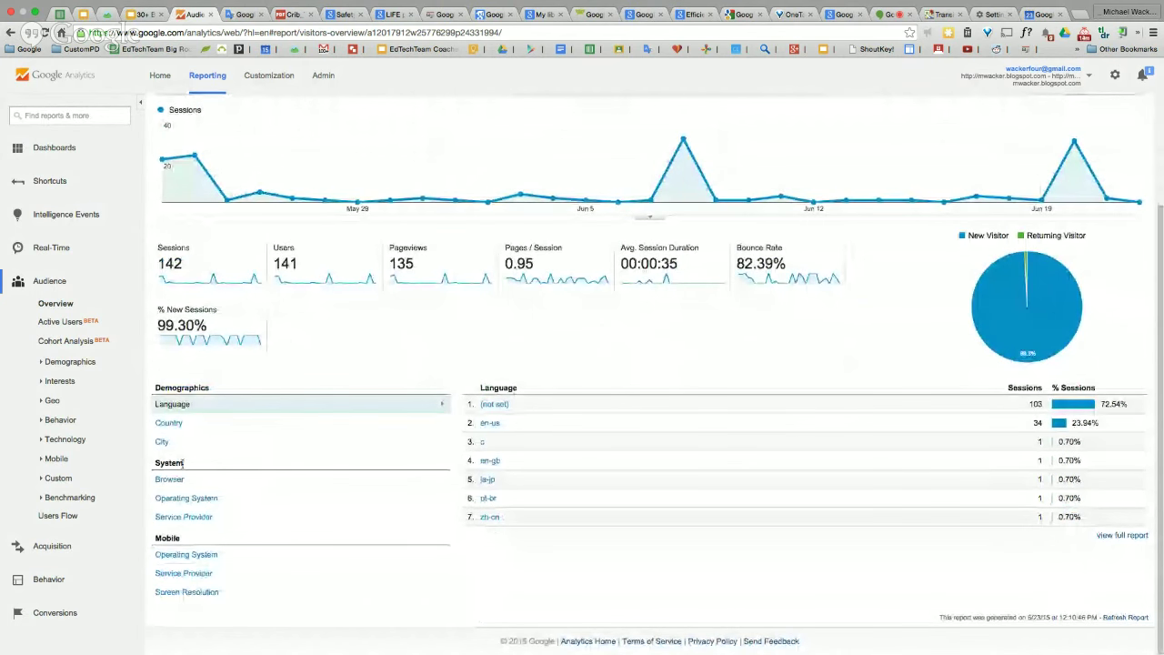
# - Examine the Browser & OS report under the Audience Technology section, and expand the Mobile reports
pyautogui.click(55, 421)
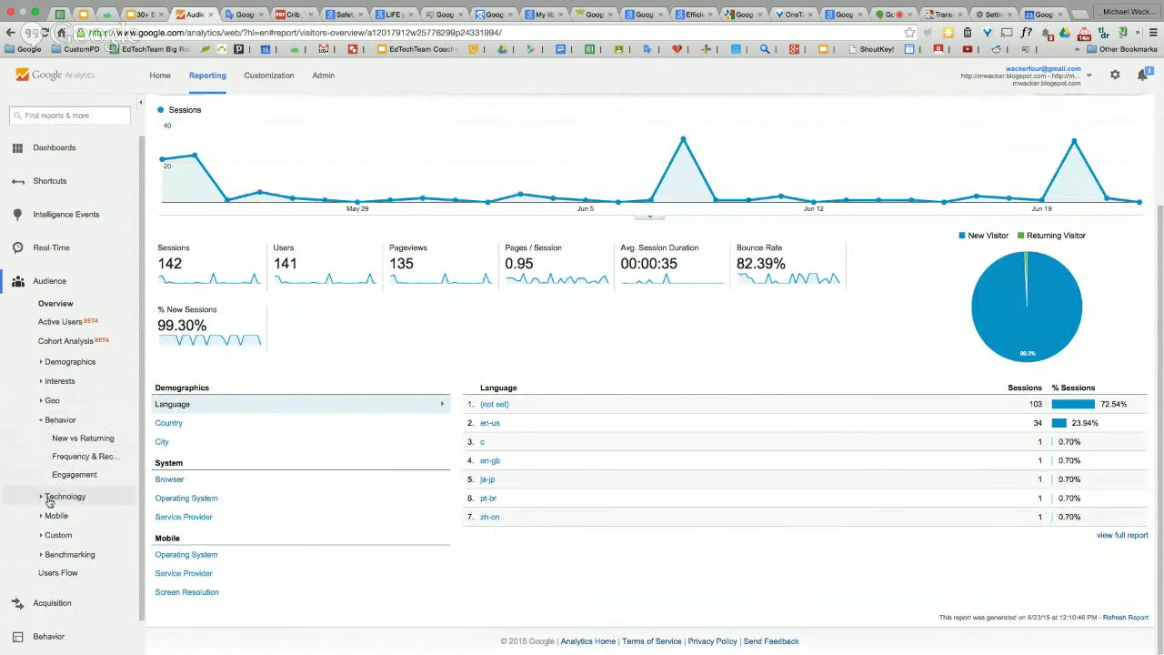
pyautogui.click(38, 499)
pyautogui.click(68, 523)
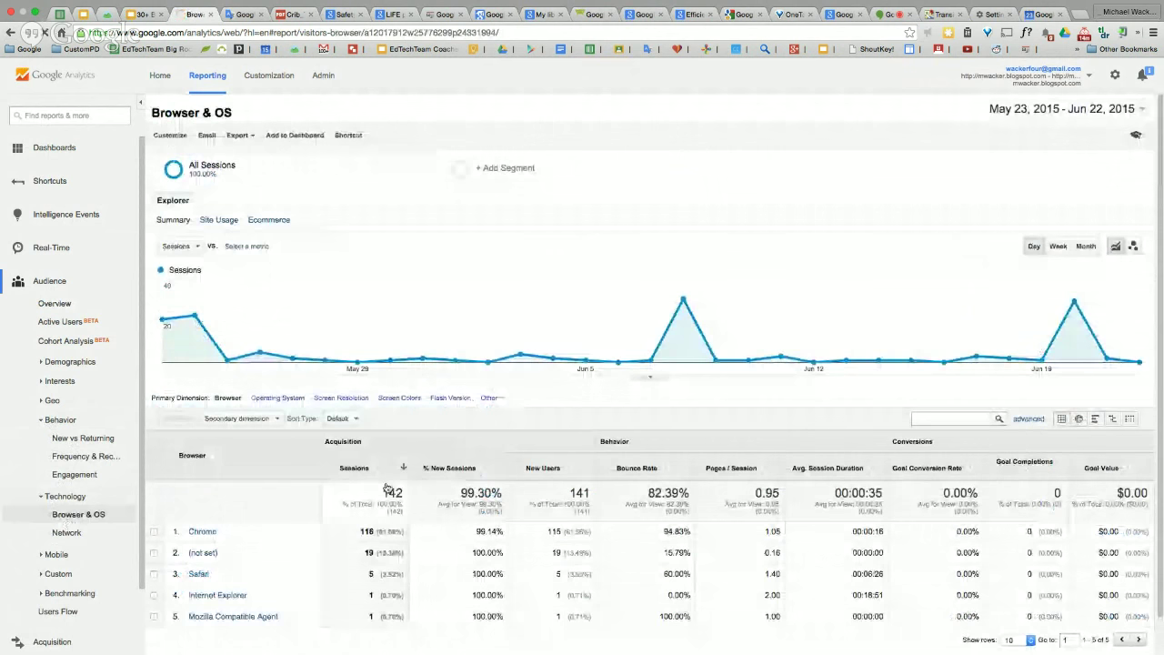
pyautogui.scroll(-2, 386, 492)
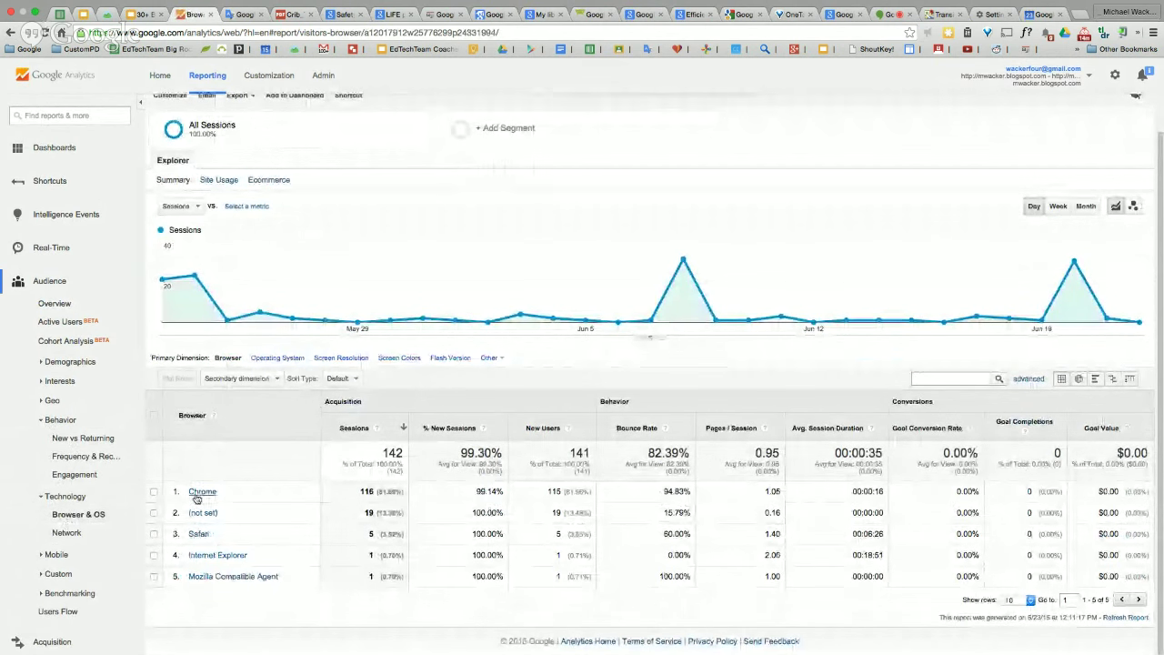
pyautogui.click(201, 492)
pyautogui.scroll(-1, 100, 514)
pyautogui.click(58, 535)
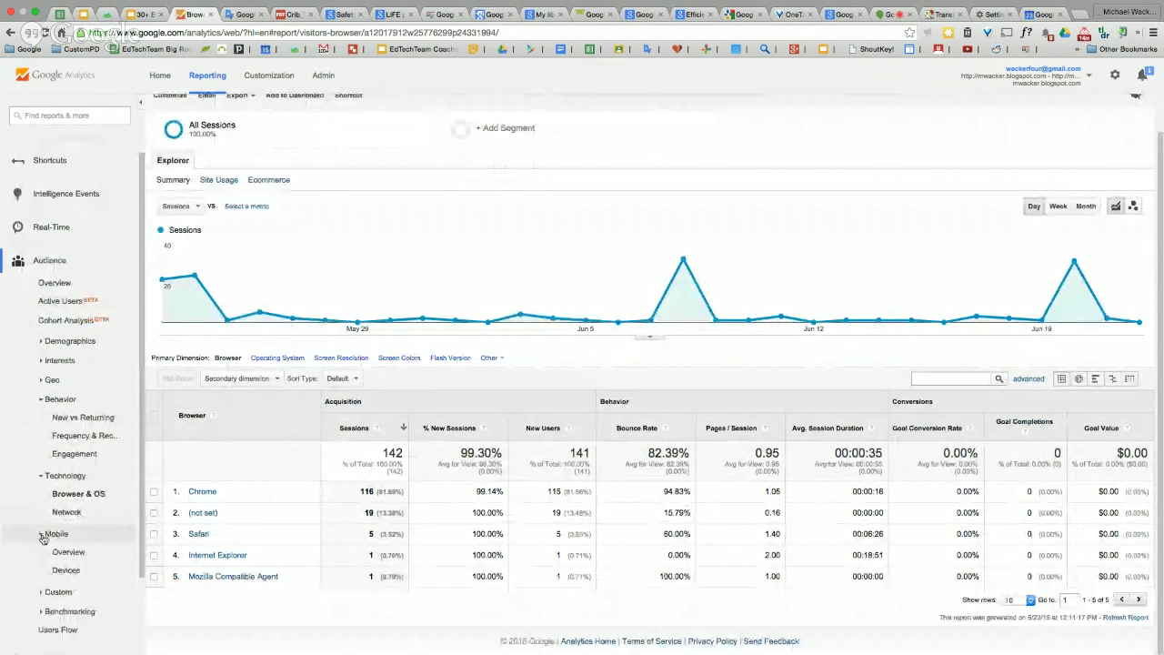
pyautogui.scroll(-4, 68, 537)
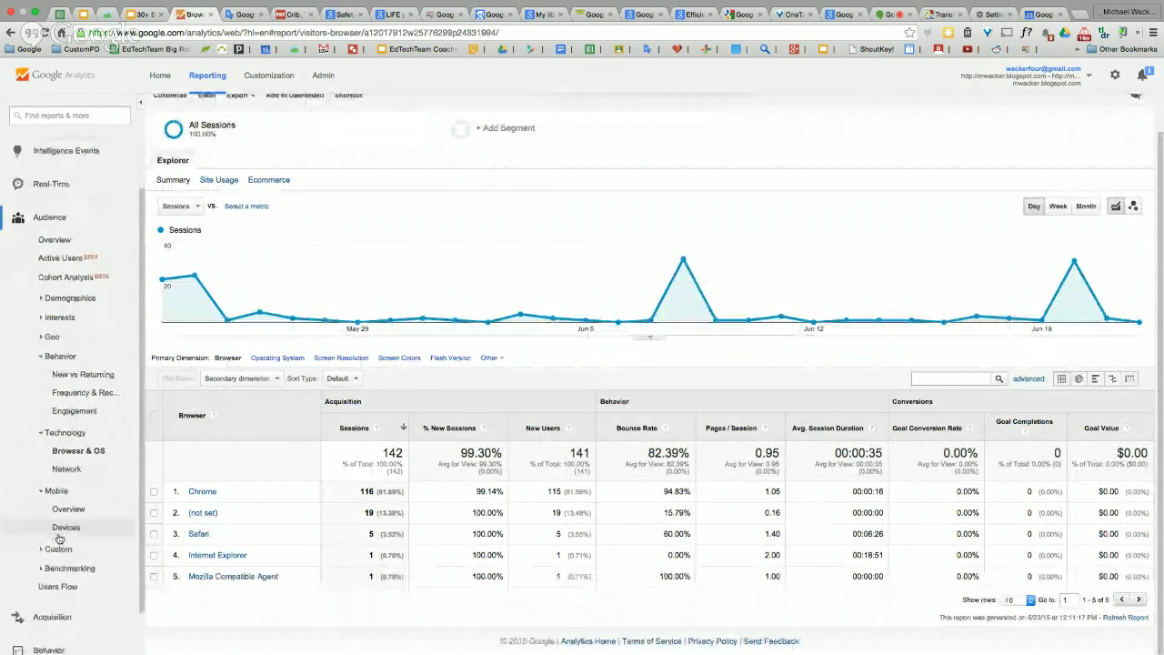
# - View the Active Users report and the Demographics overview in the Audience section
pyautogui.click(51, 212)
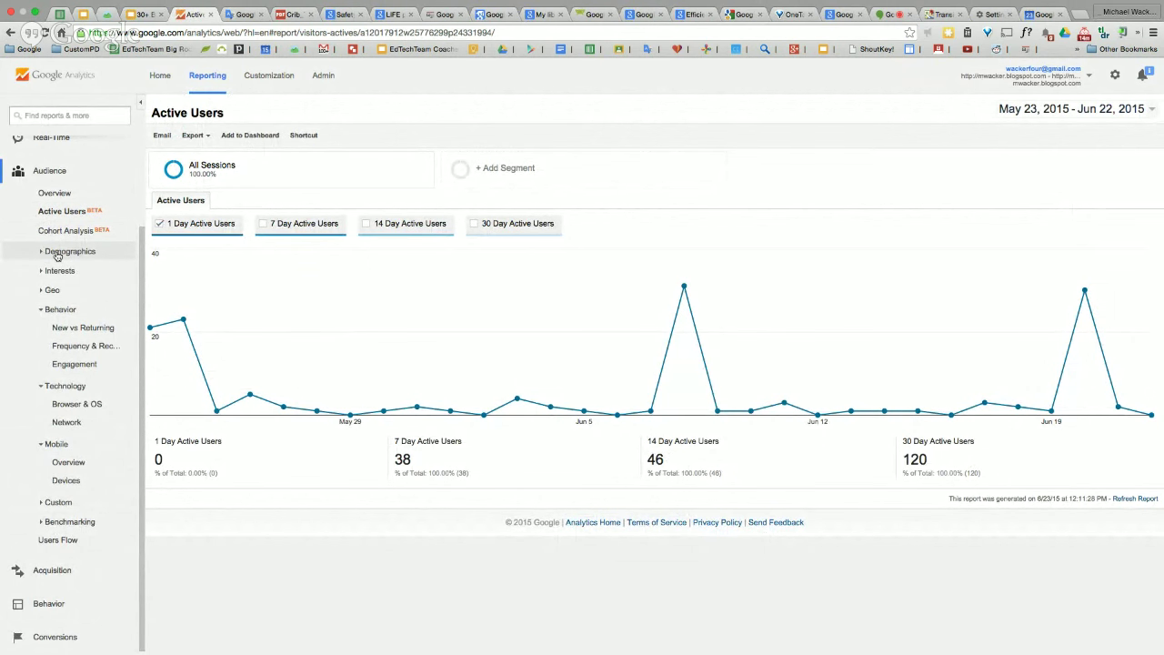
pyautogui.click(48, 251)
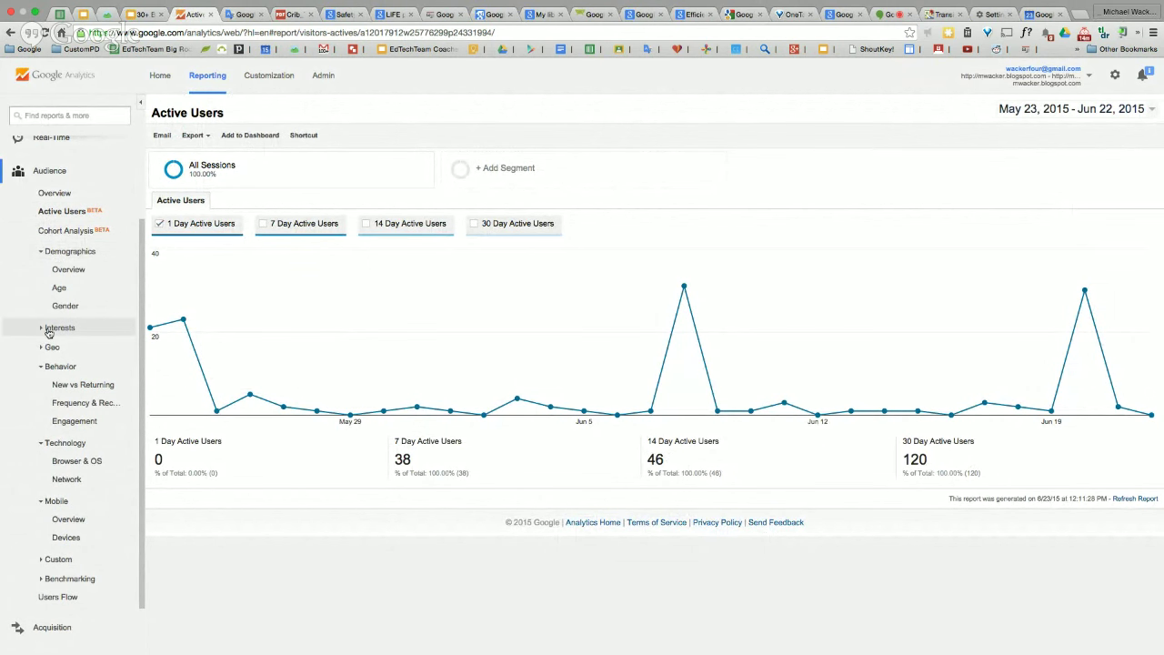
pyautogui.click(75, 270)
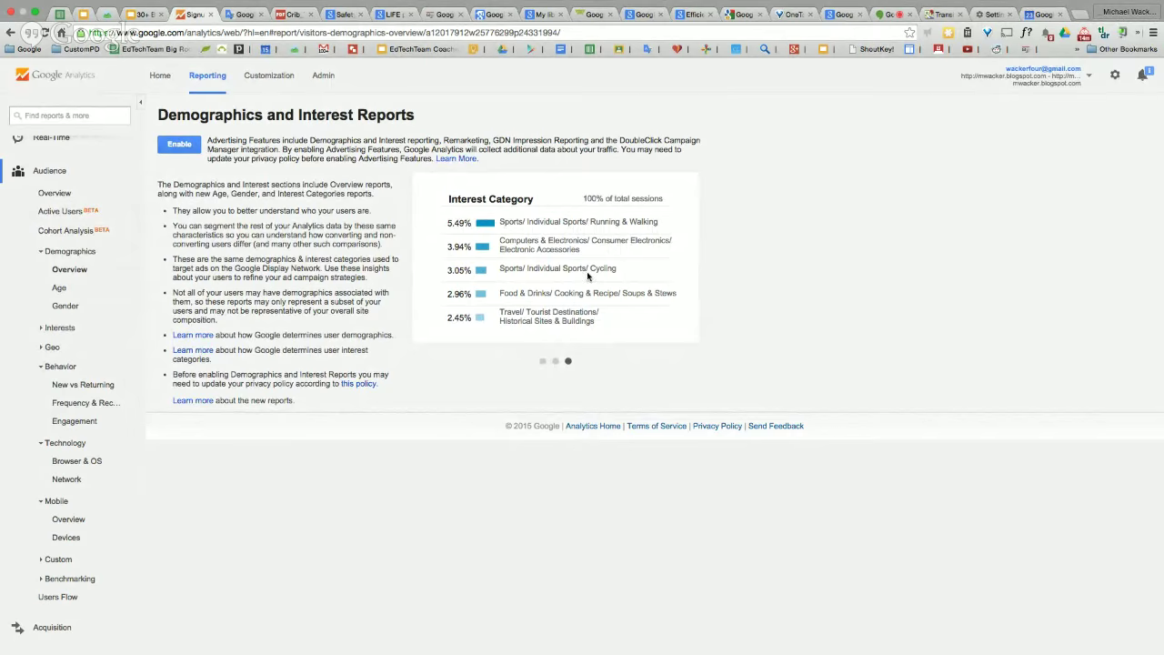
pyautogui.scroll(-2, 107, 385)
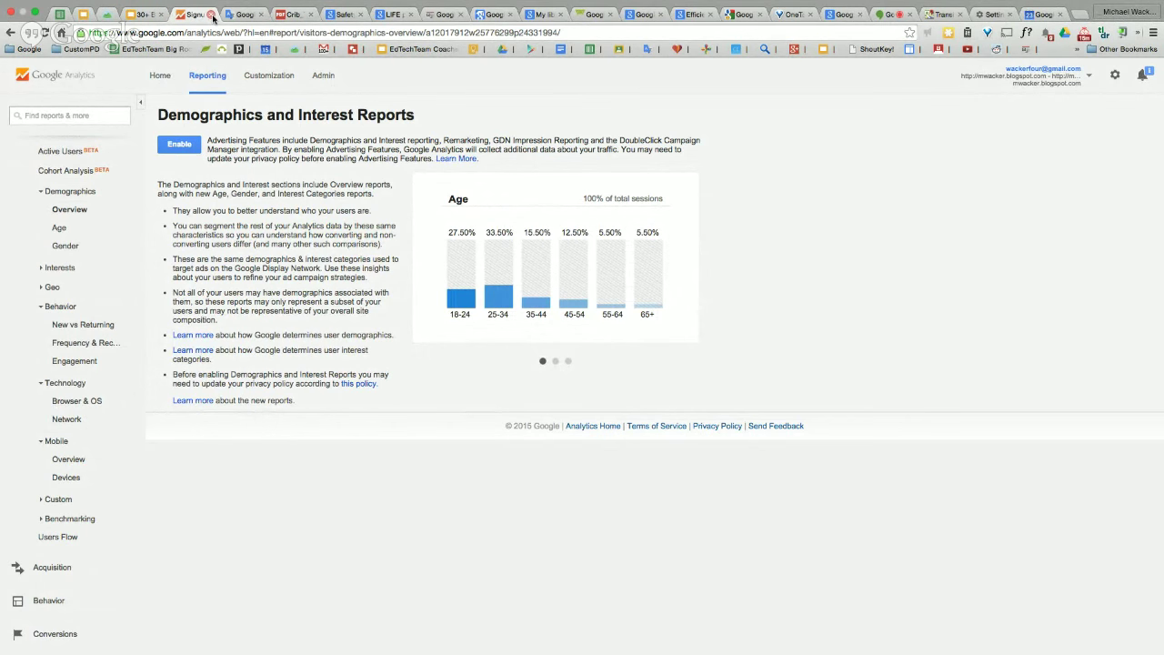
# - Close the Analytics page and advance the presentation past Google Fonts to the Google Wearables slide
pyautogui.click(211, 15)
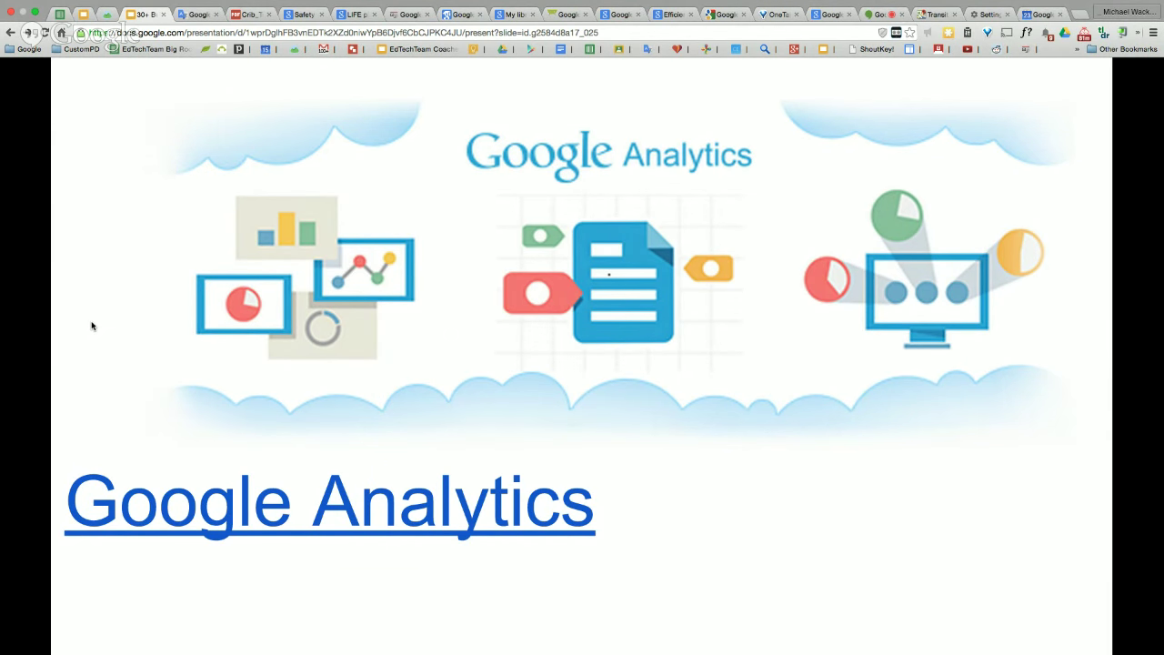
pyautogui.press('Right')
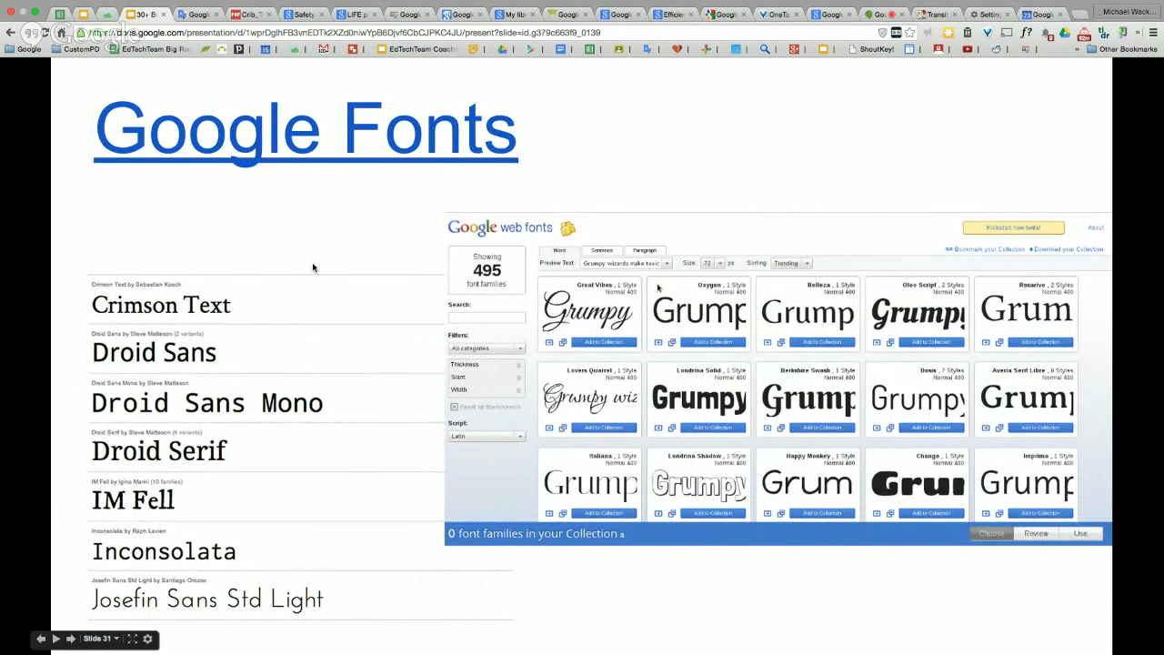
pyautogui.click(340, 235)
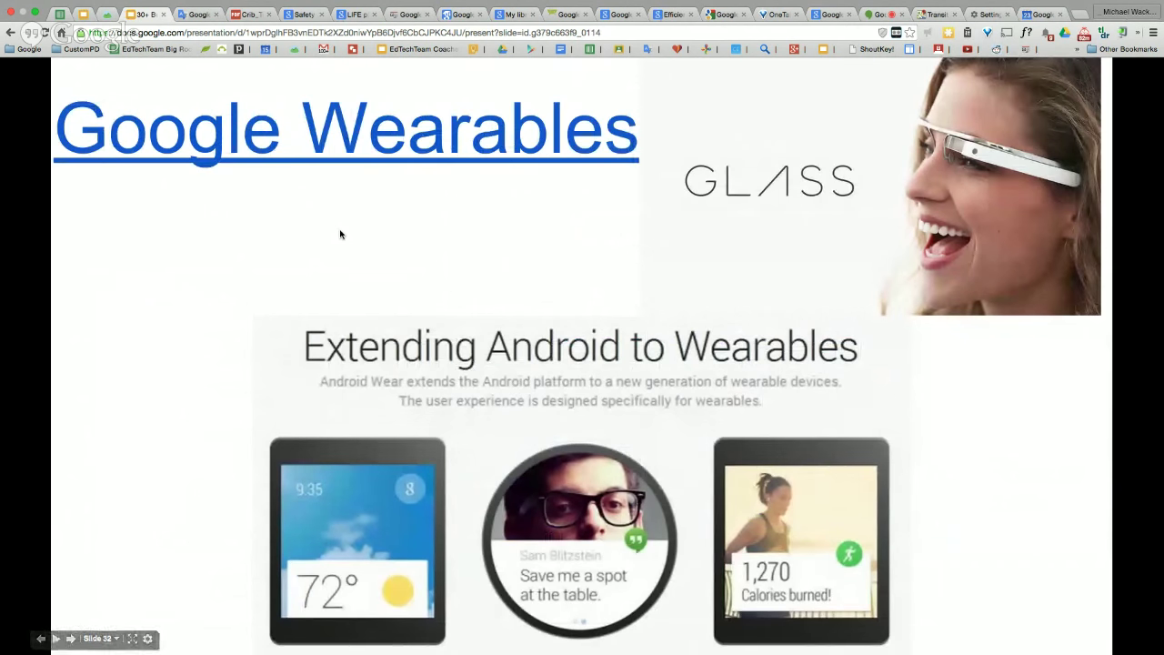